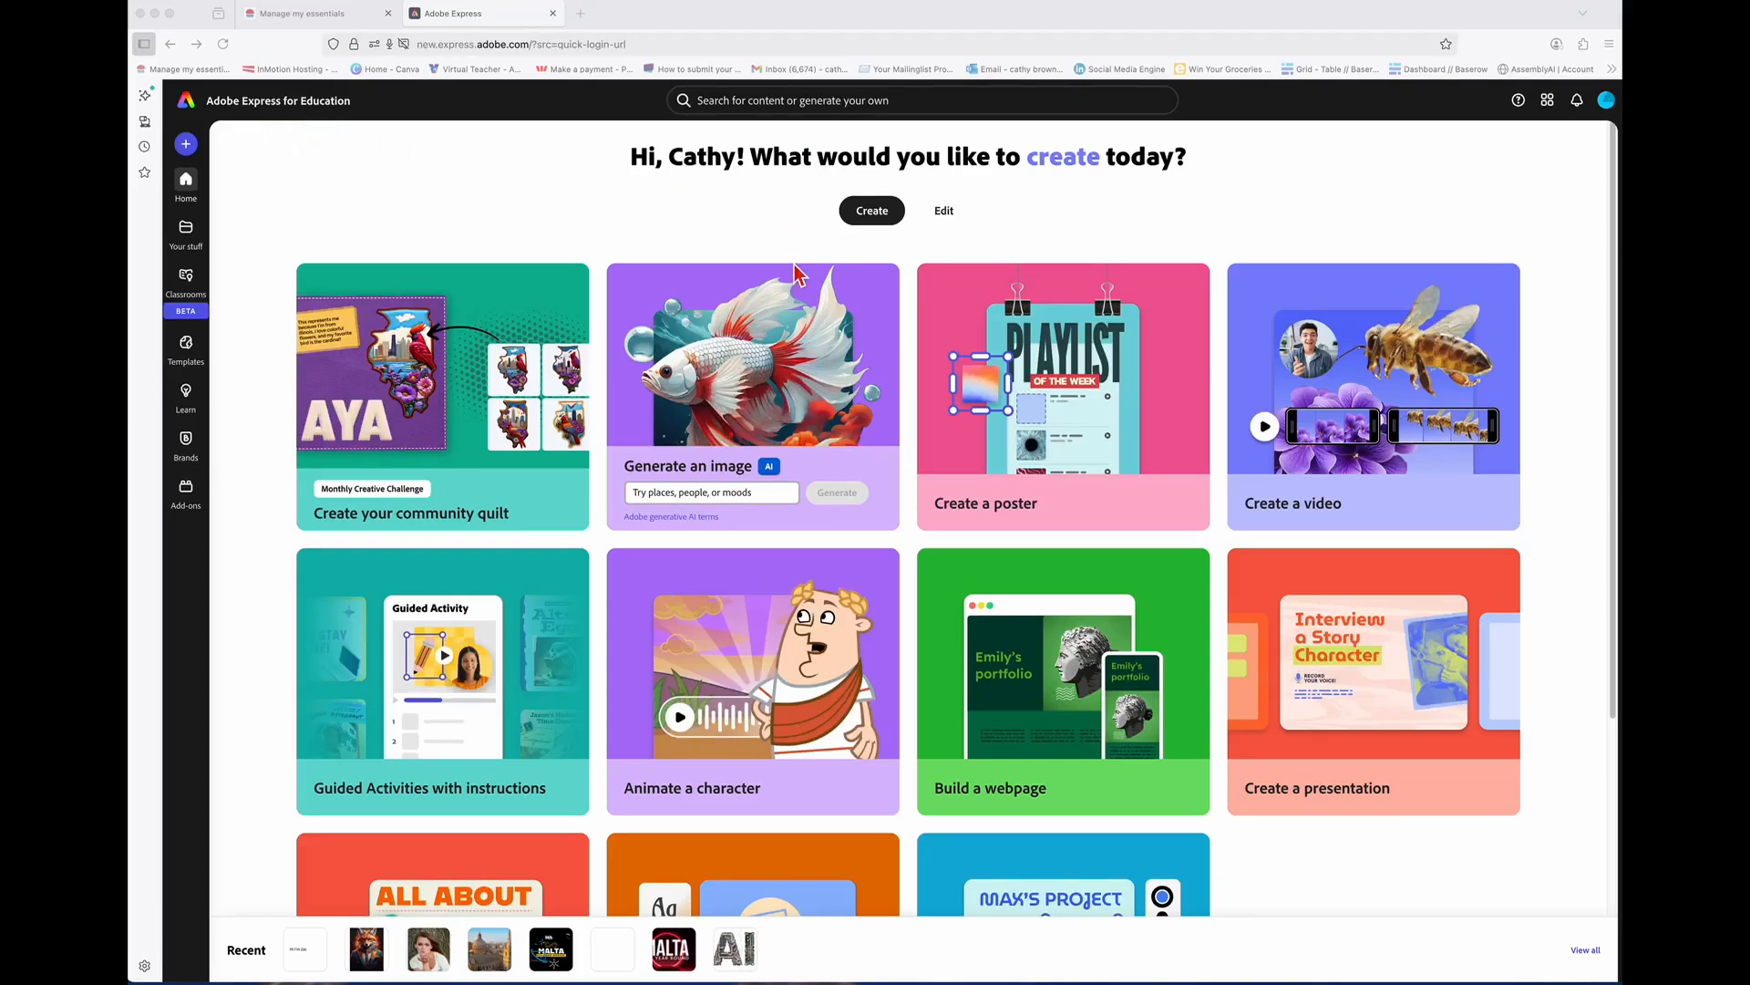
Step: Start an Animate a character project and browse the character grid
click(801, 693)
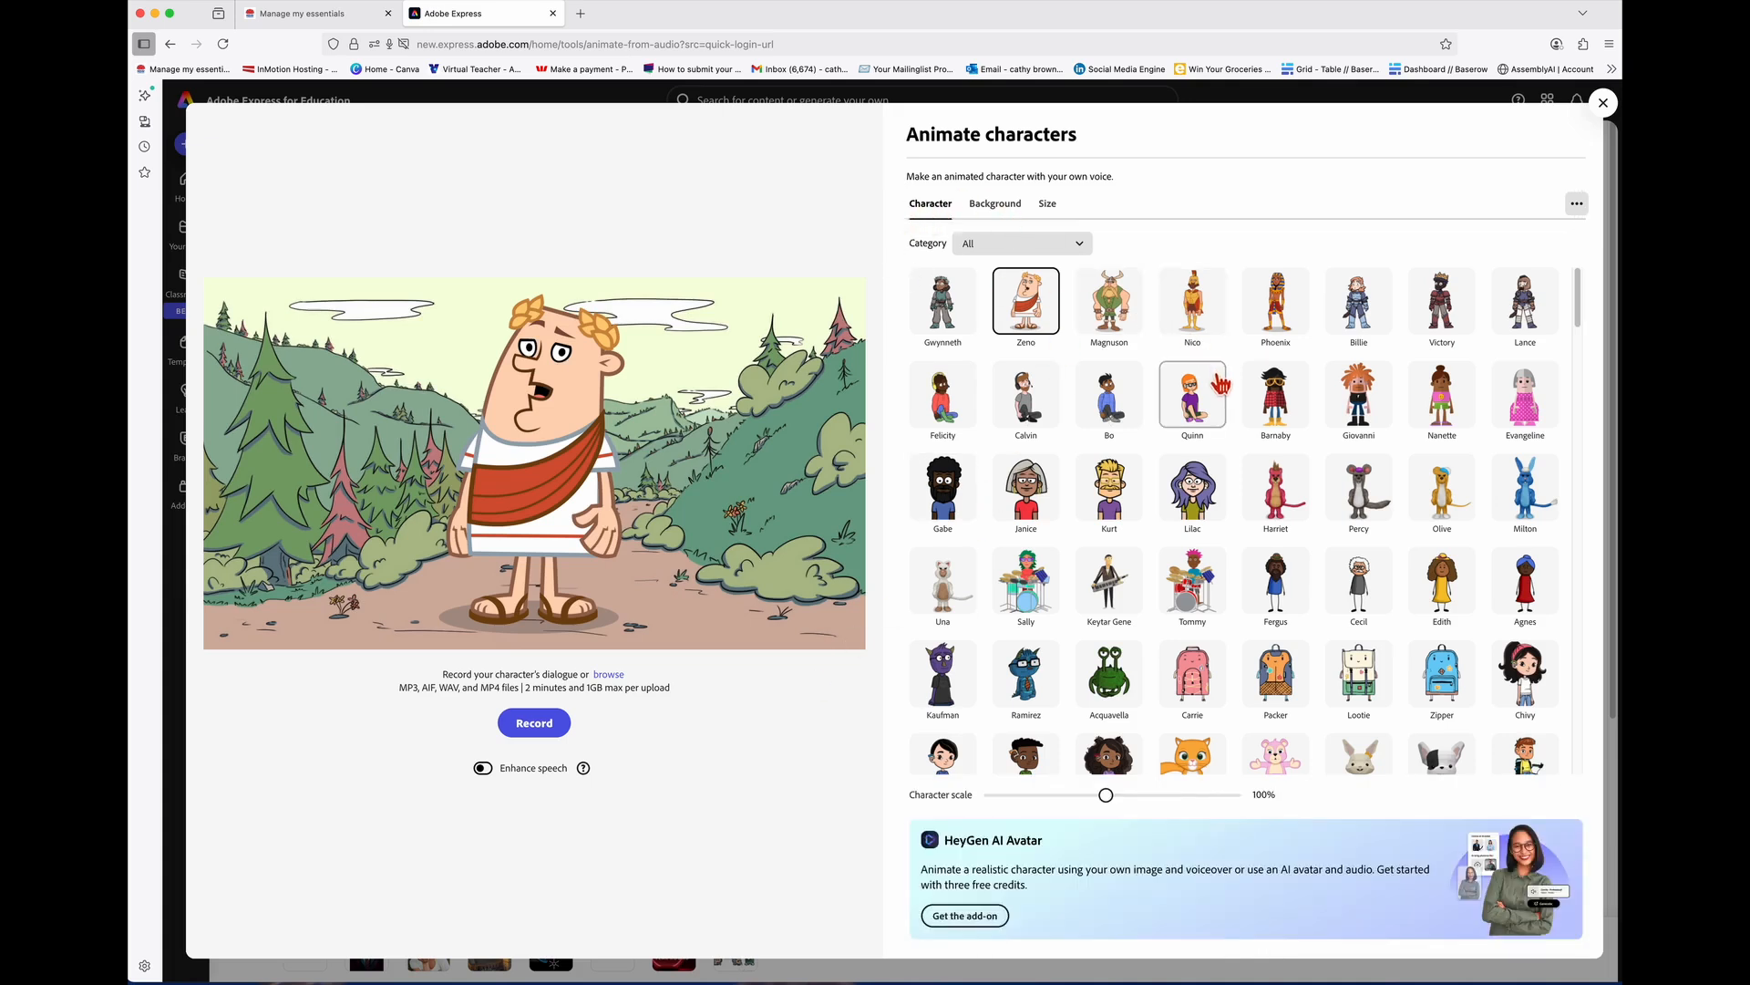
scroll(1222, 389, down, 3)
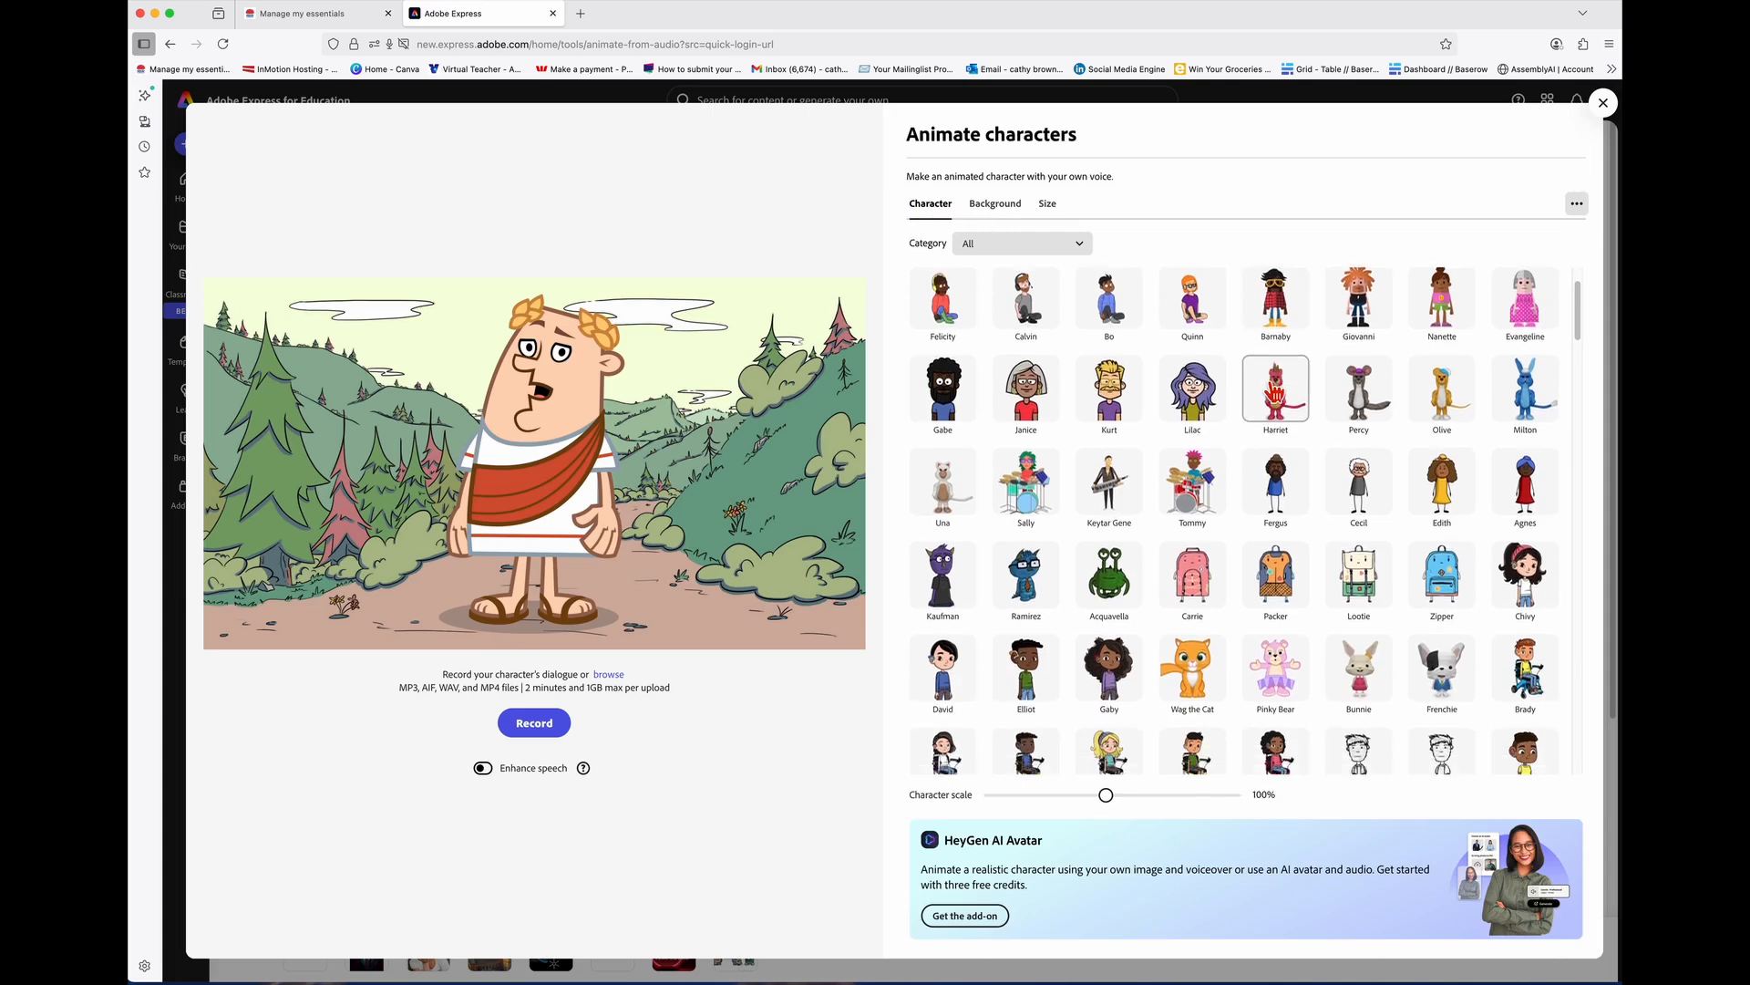
scroll(1275, 392, down, 5)
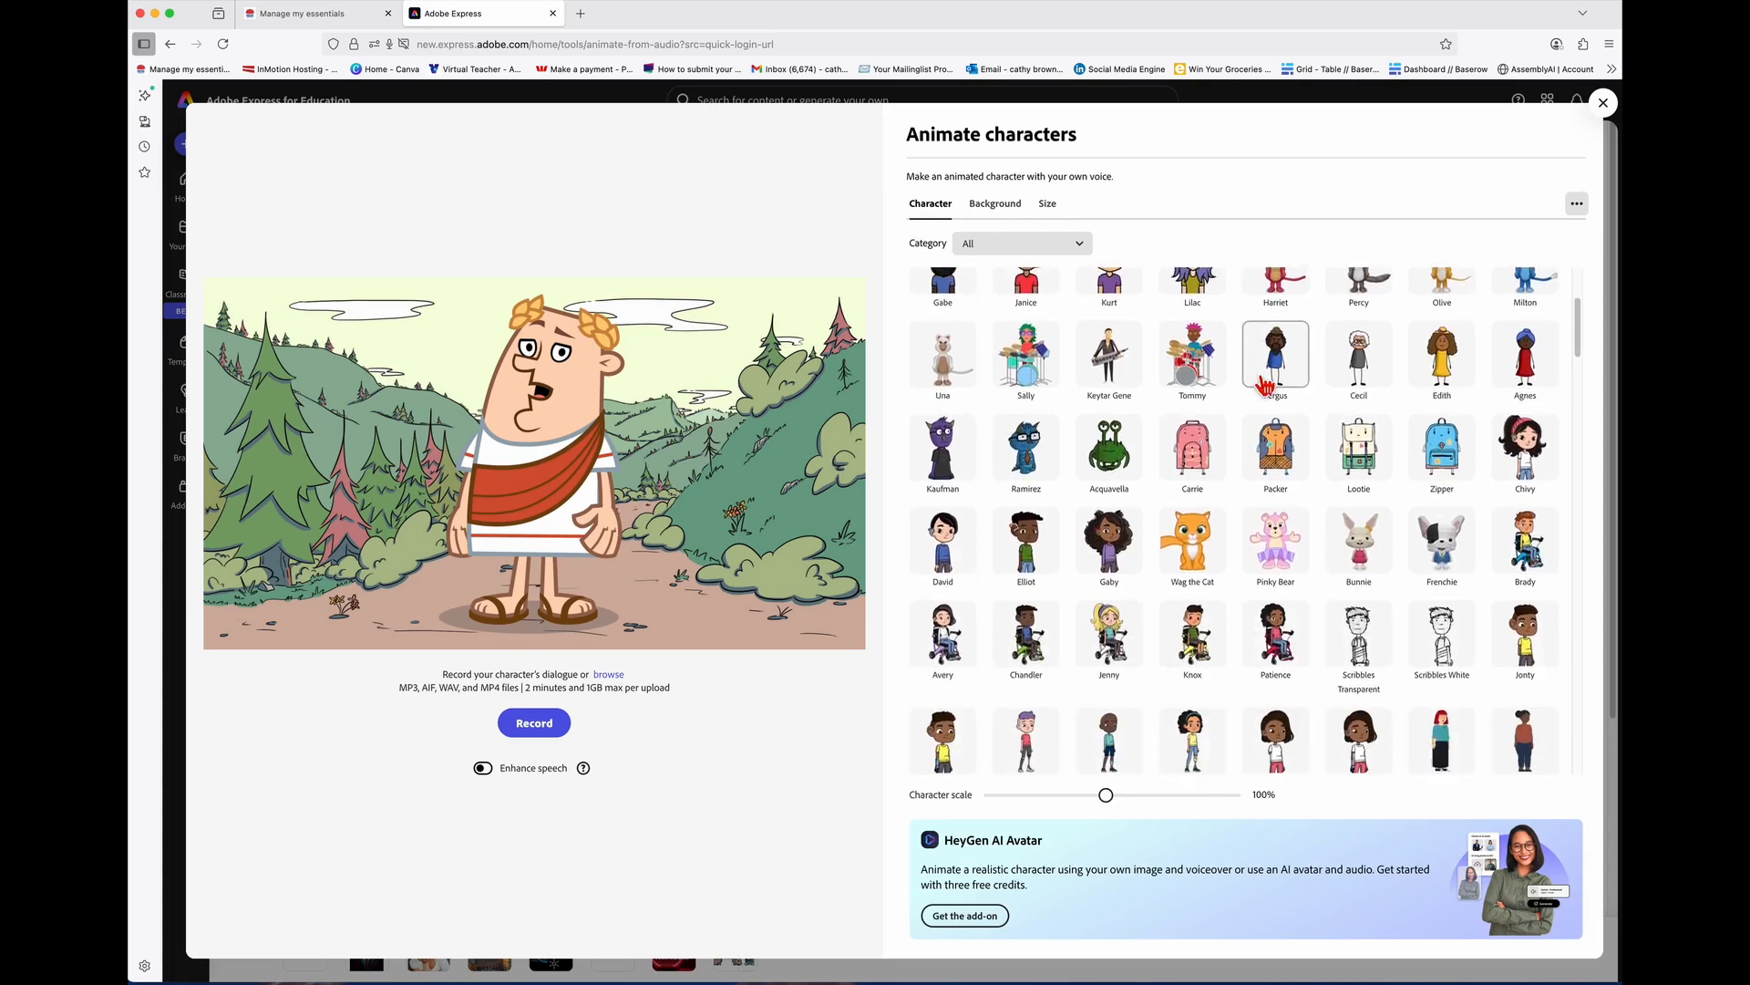
scroll(1266, 388, down, 2)
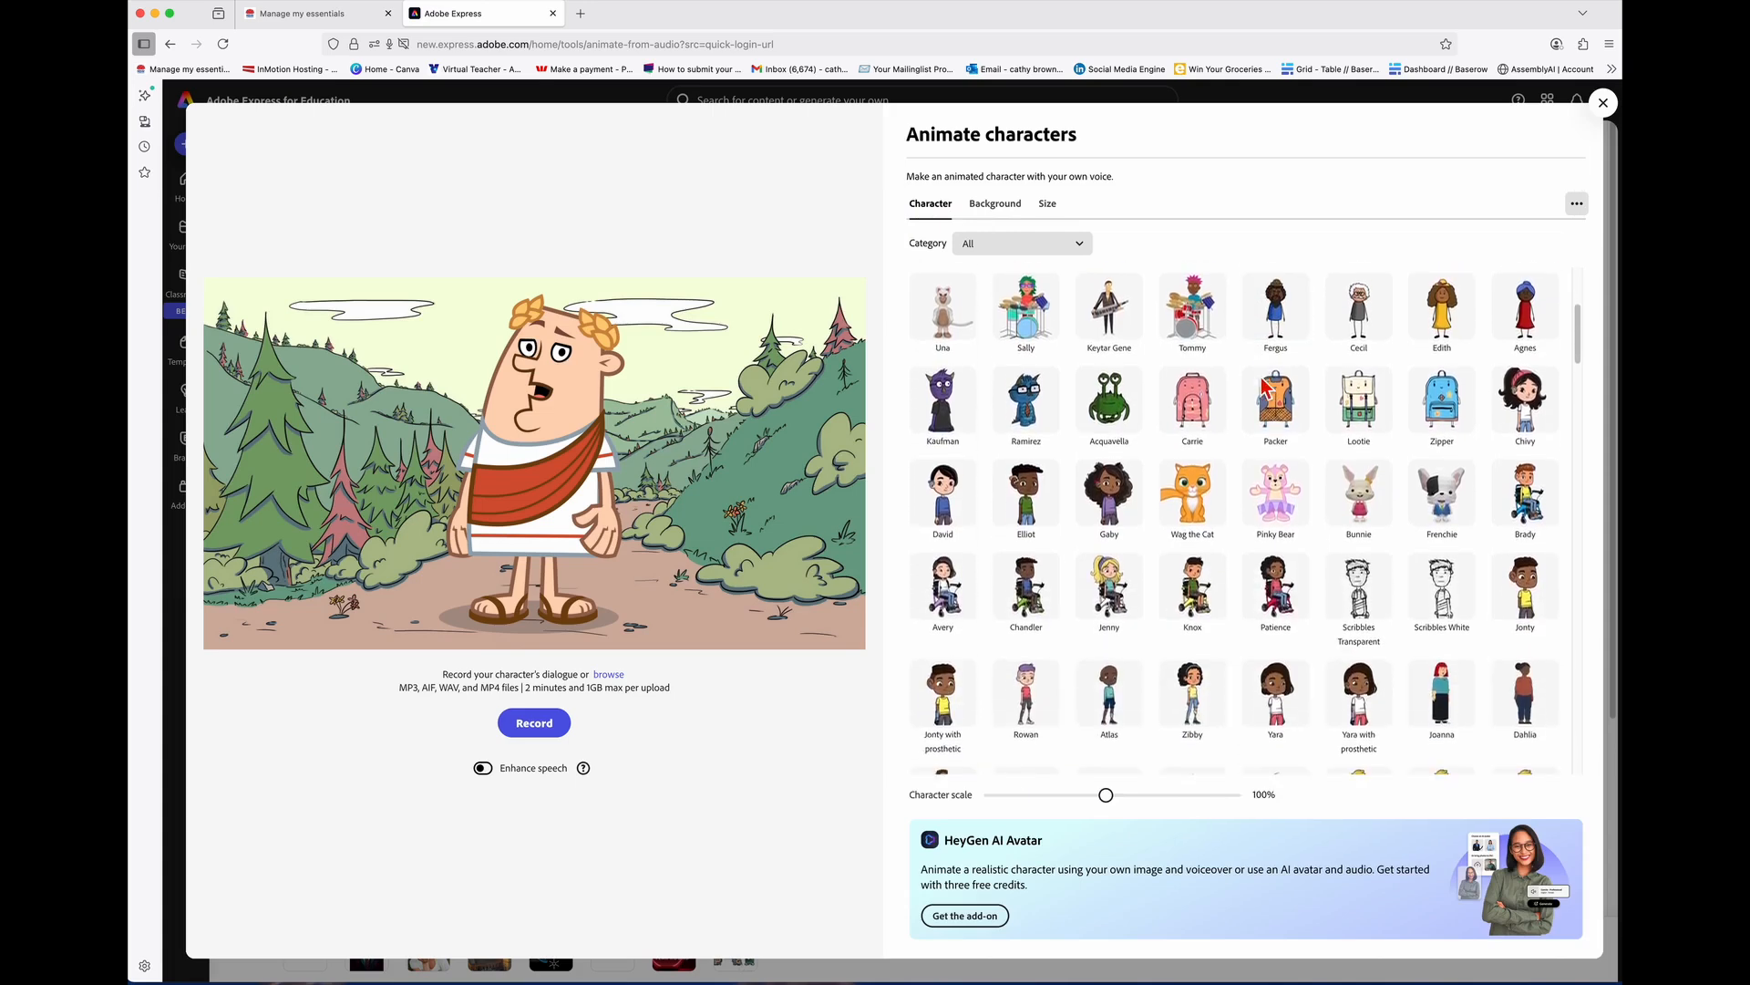
Step: Try Rowan, Zibby, Zoey and Aletta as the character
click(1056, 690)
click(1200, 691)
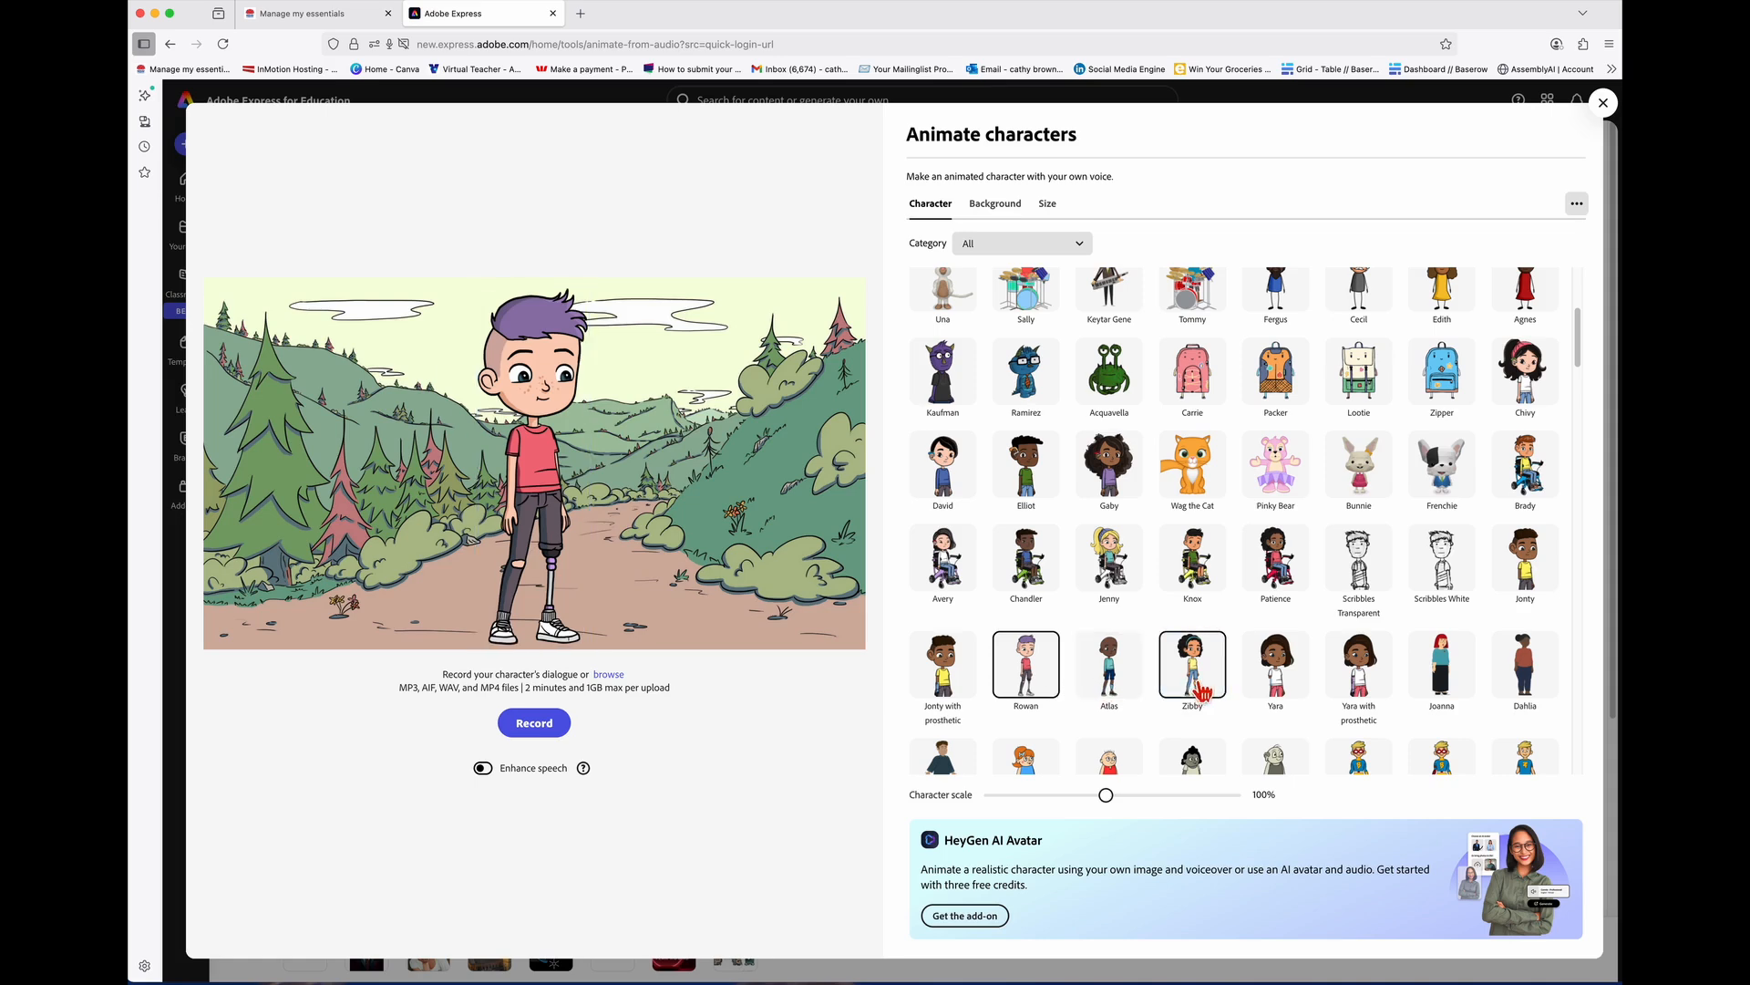
scroll(1268, 684, down, 5)
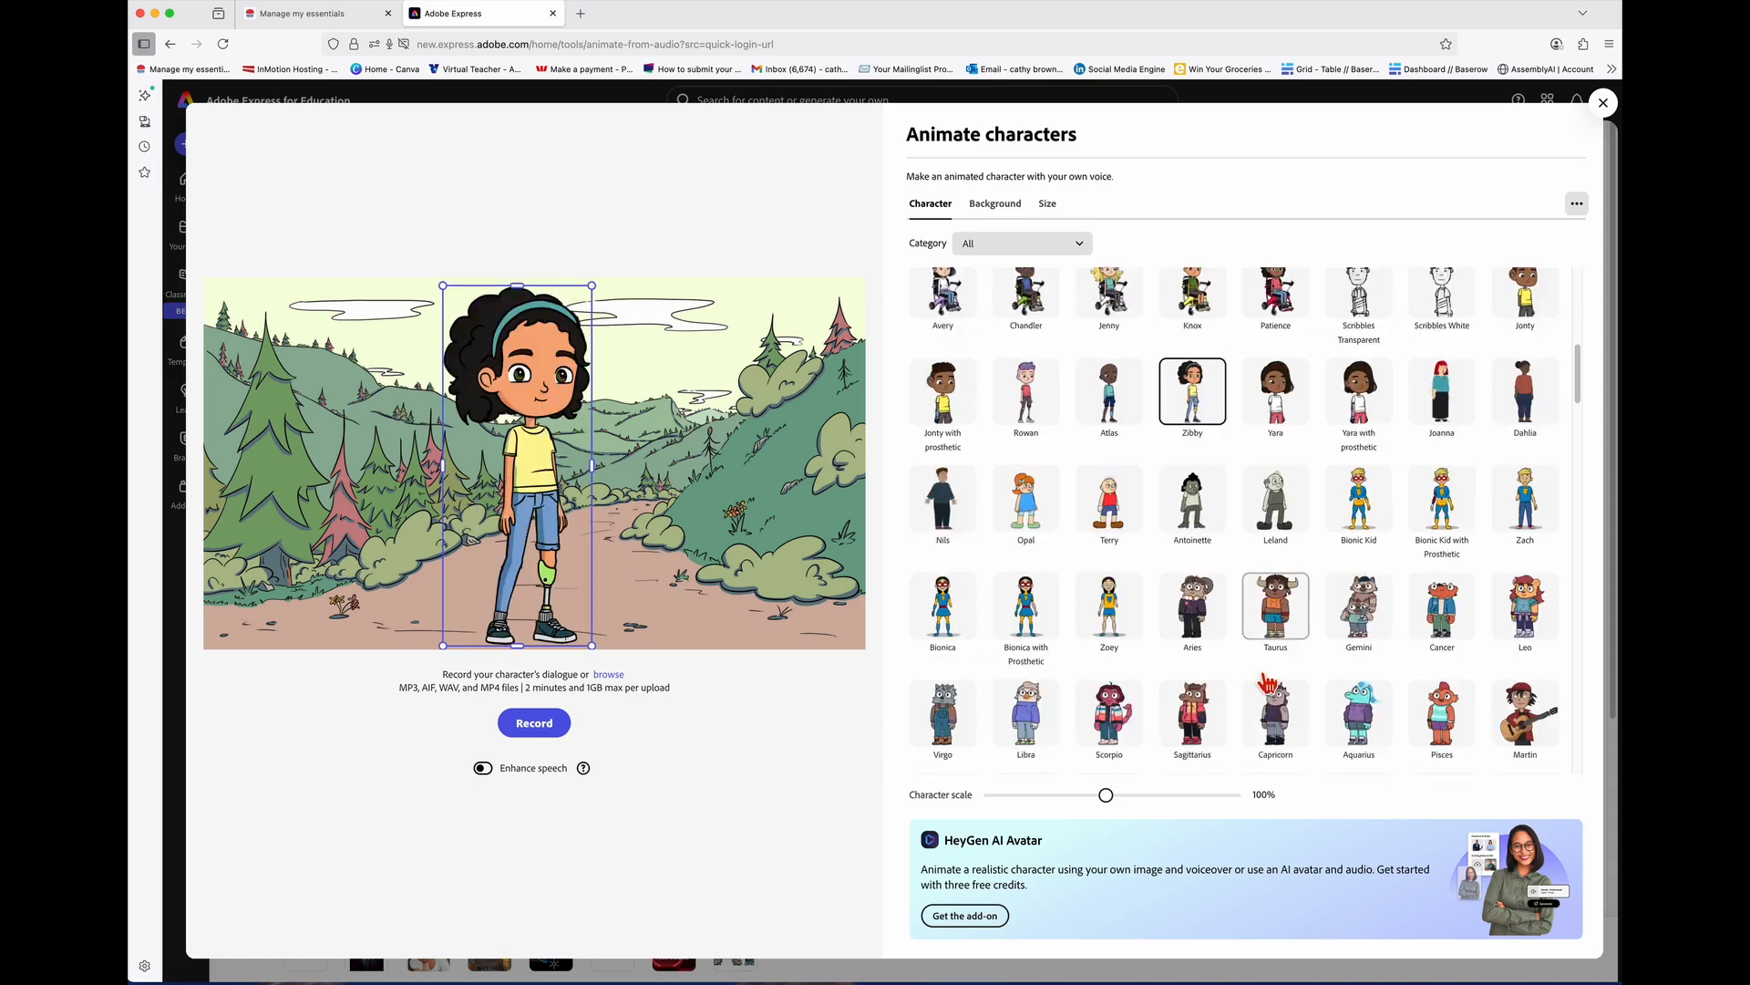
click(1110, 609)
scroll(1384, 579, down, 10)
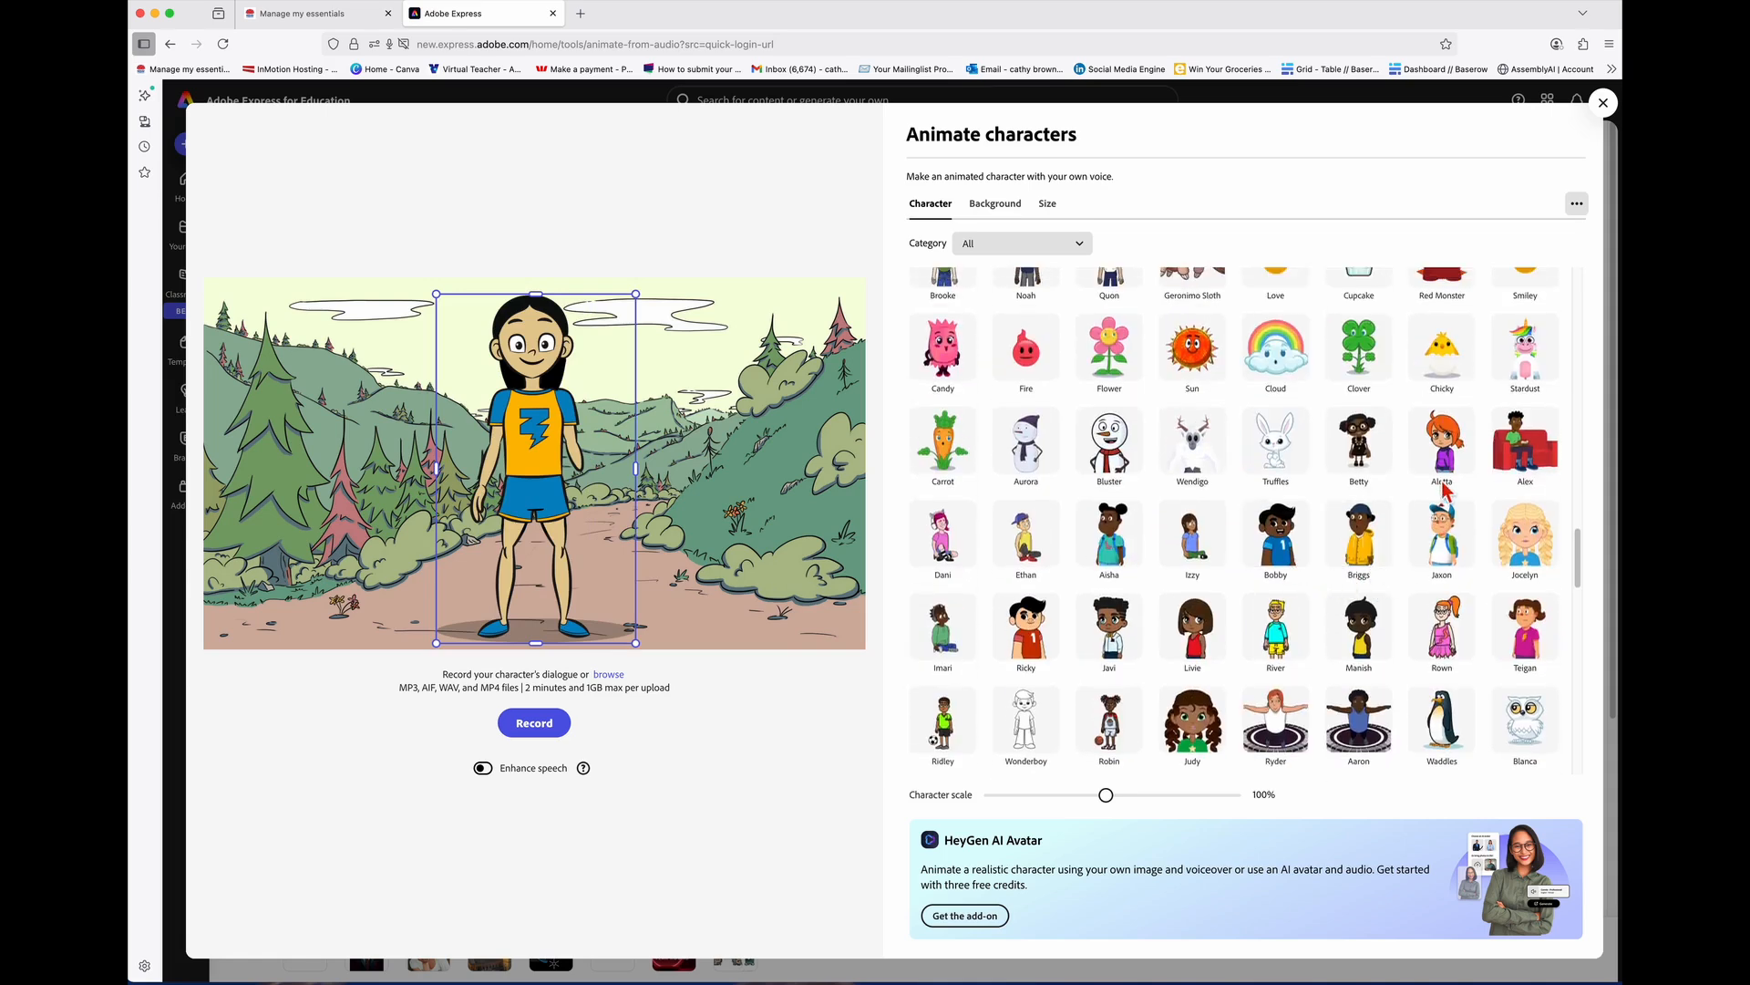
click(1454, 472)
Step: Try Rown, then settle on Dory, the blue horned monster with red glasses
scroll(1284, 580, down, 2)
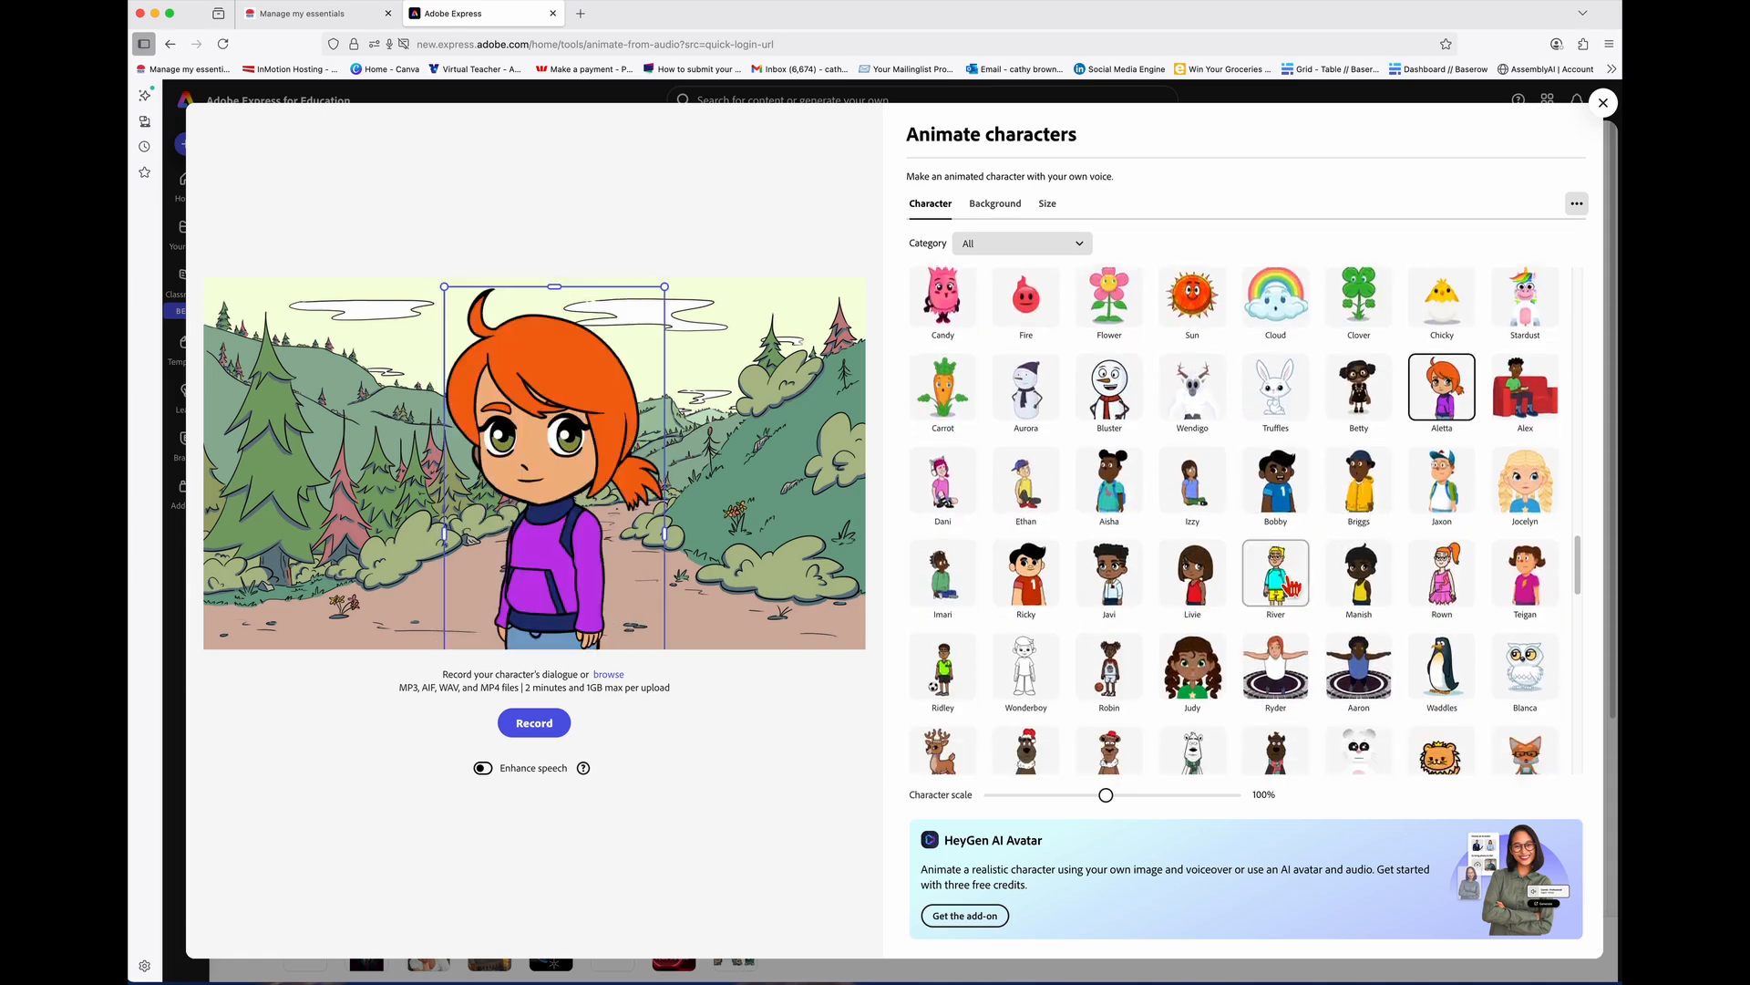
scroll(1283, 580, down, 3)
click(1454, 406)
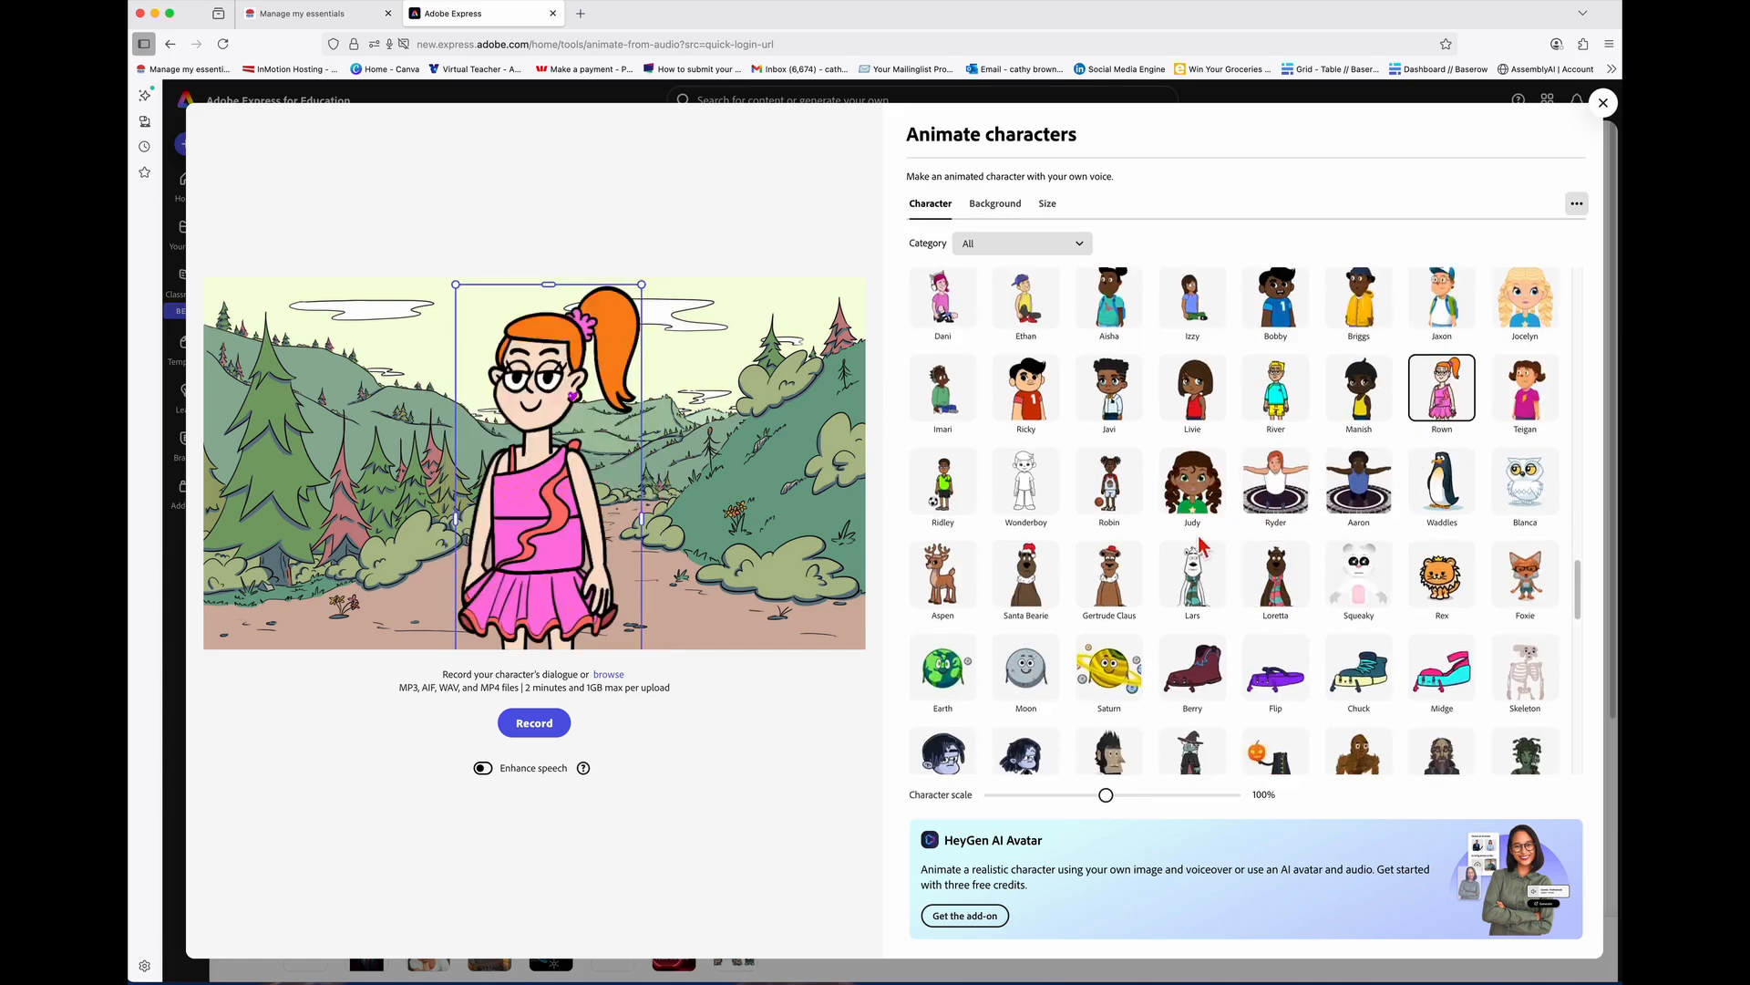
scroll(1202, 547, down, 5)
click(1450, 476)
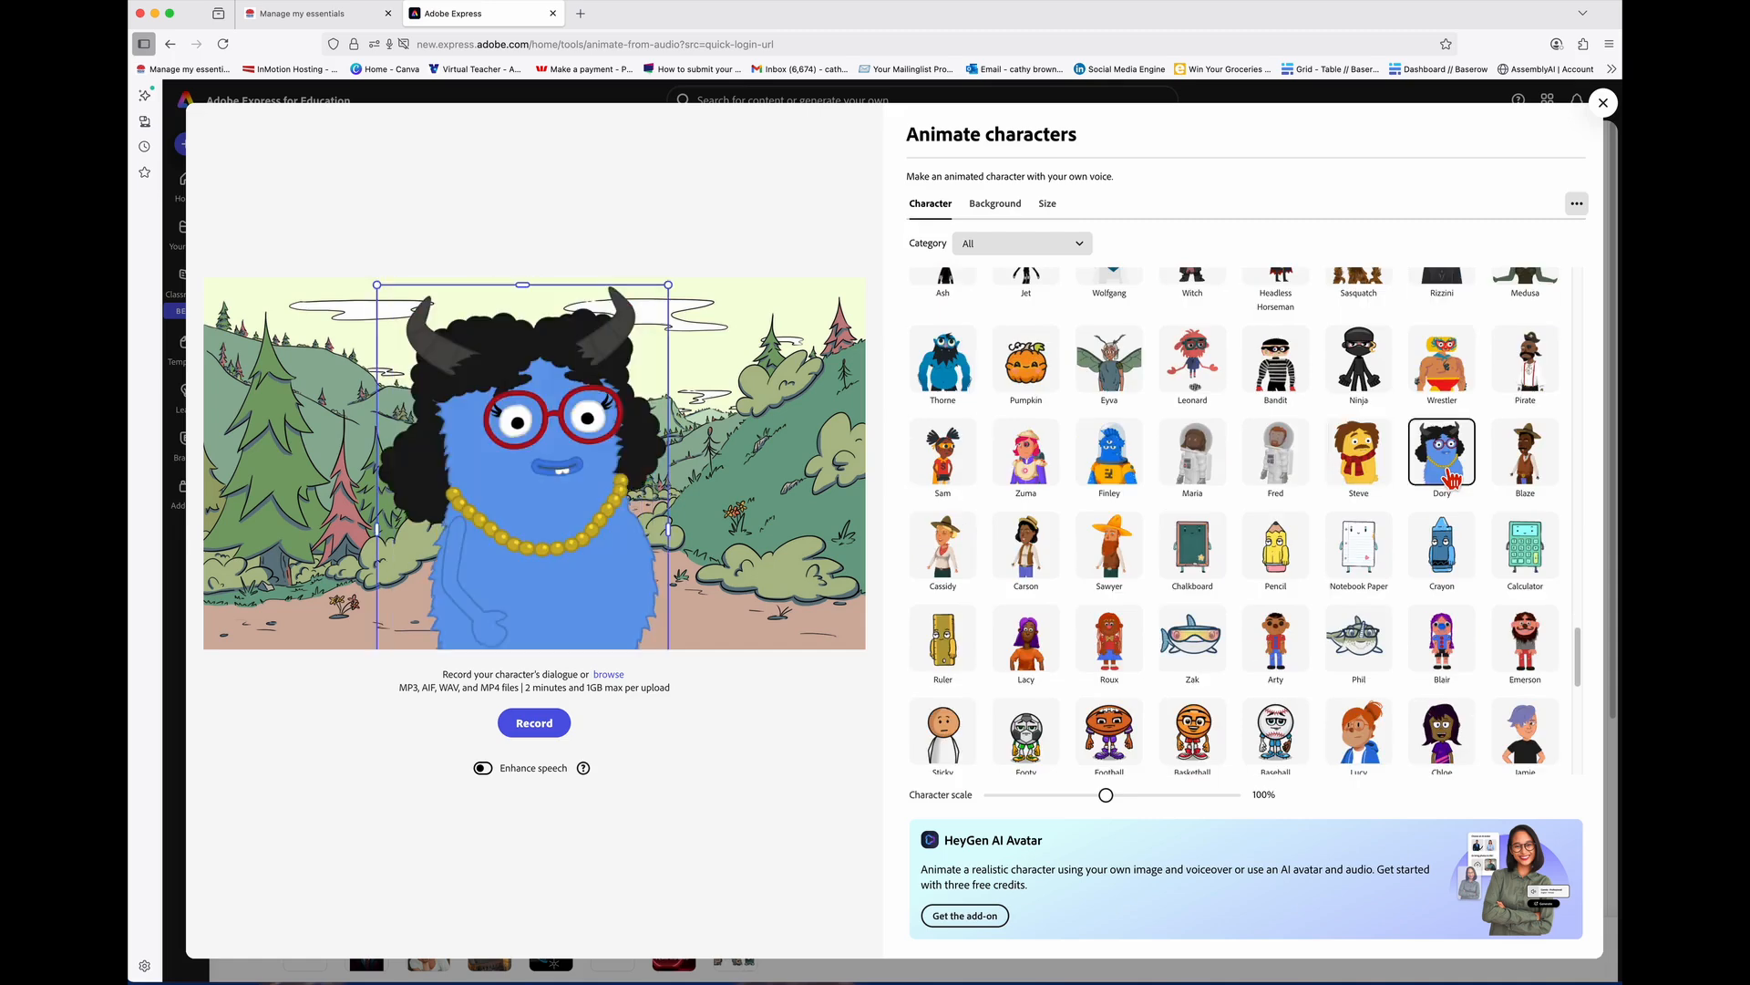
scroll(1316, 580, down, 5)
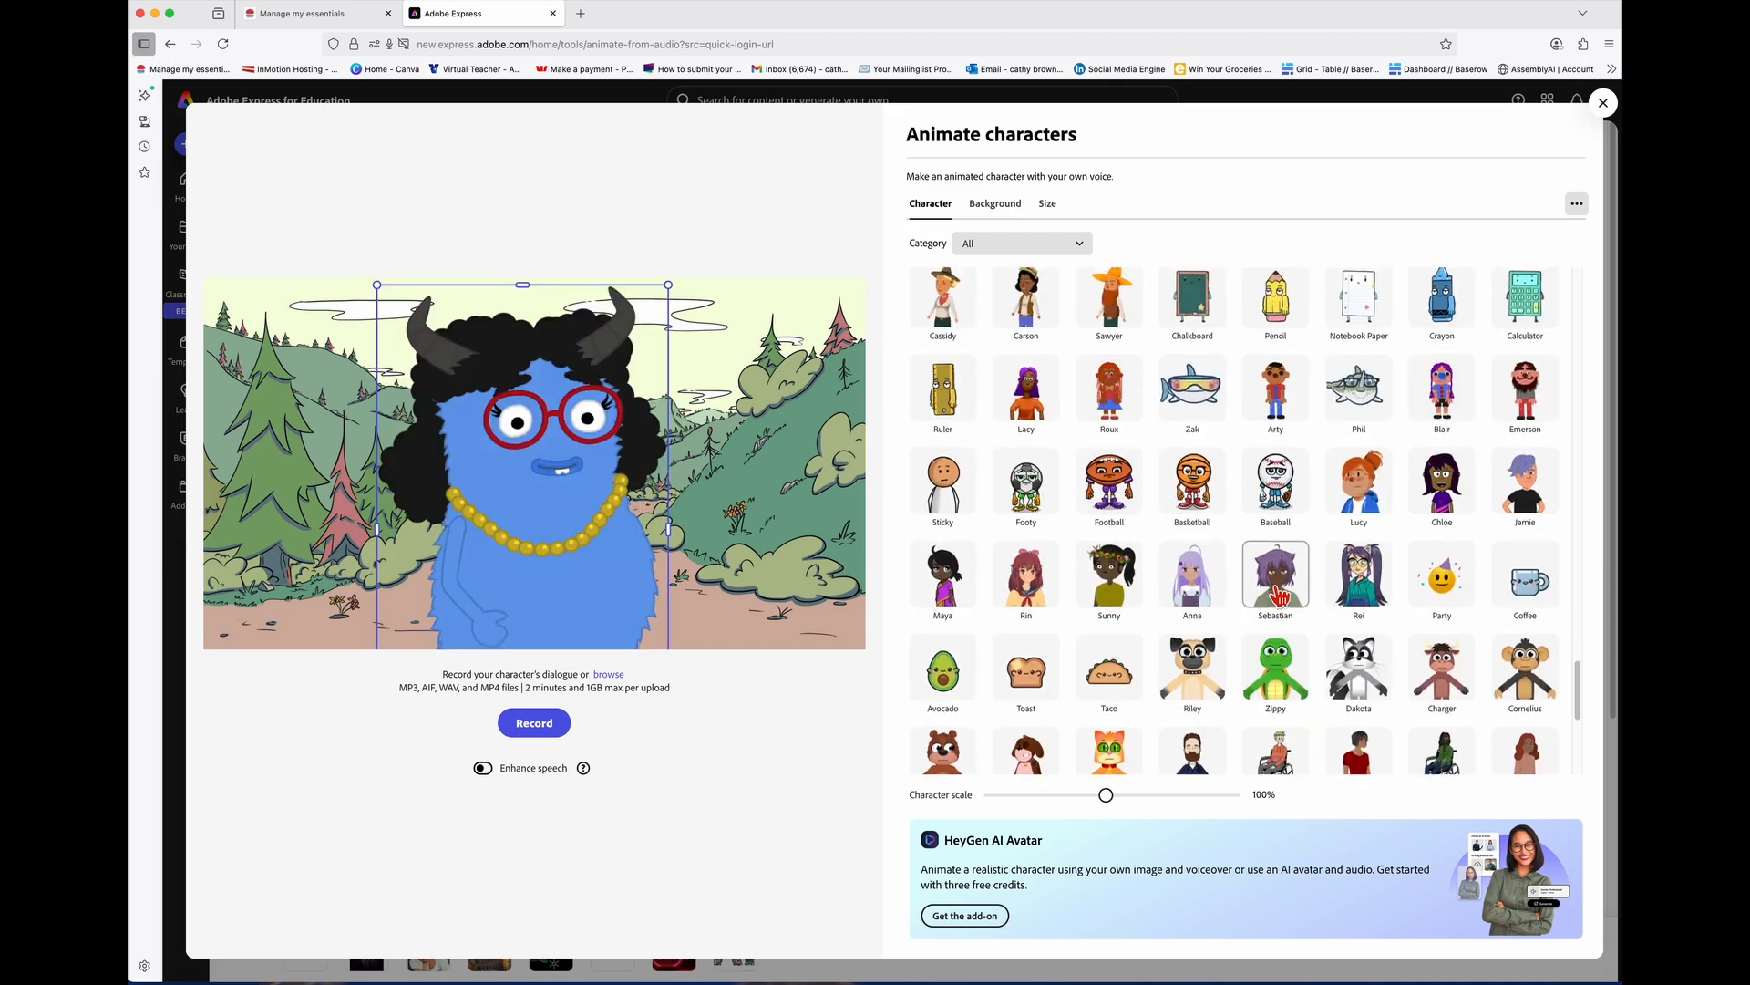
scroll(1273, 594, down, 5)
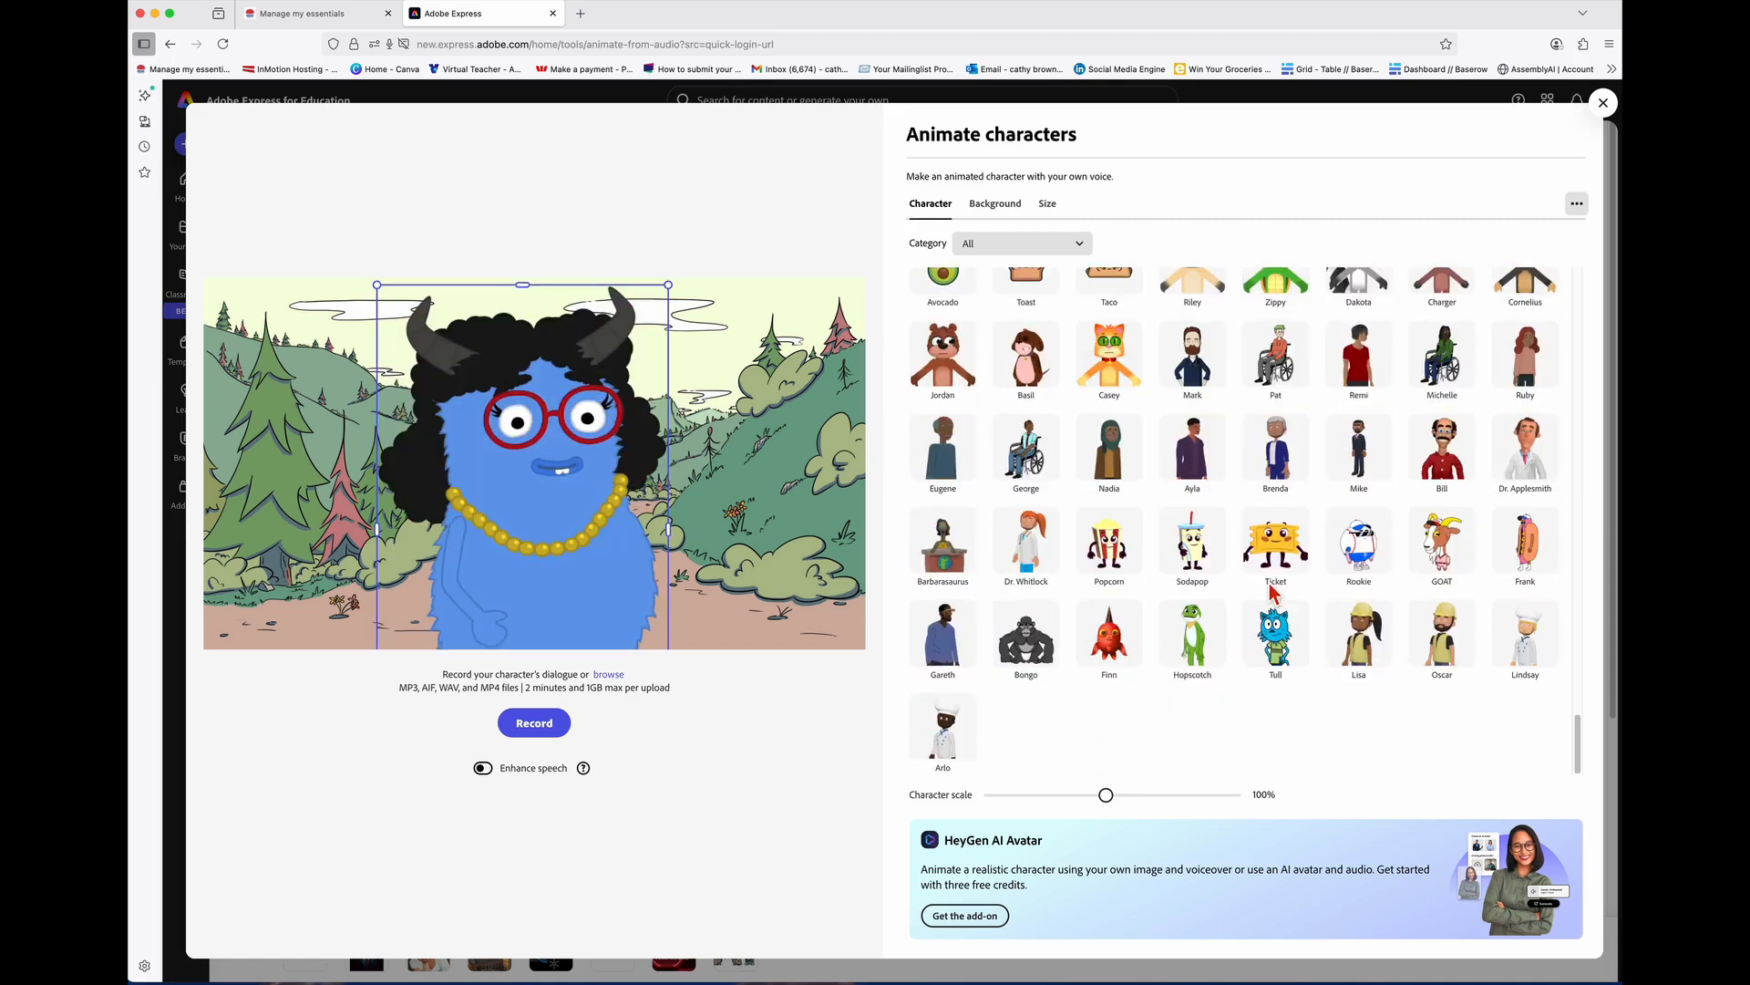
scroll(1274, 593, up, 10)
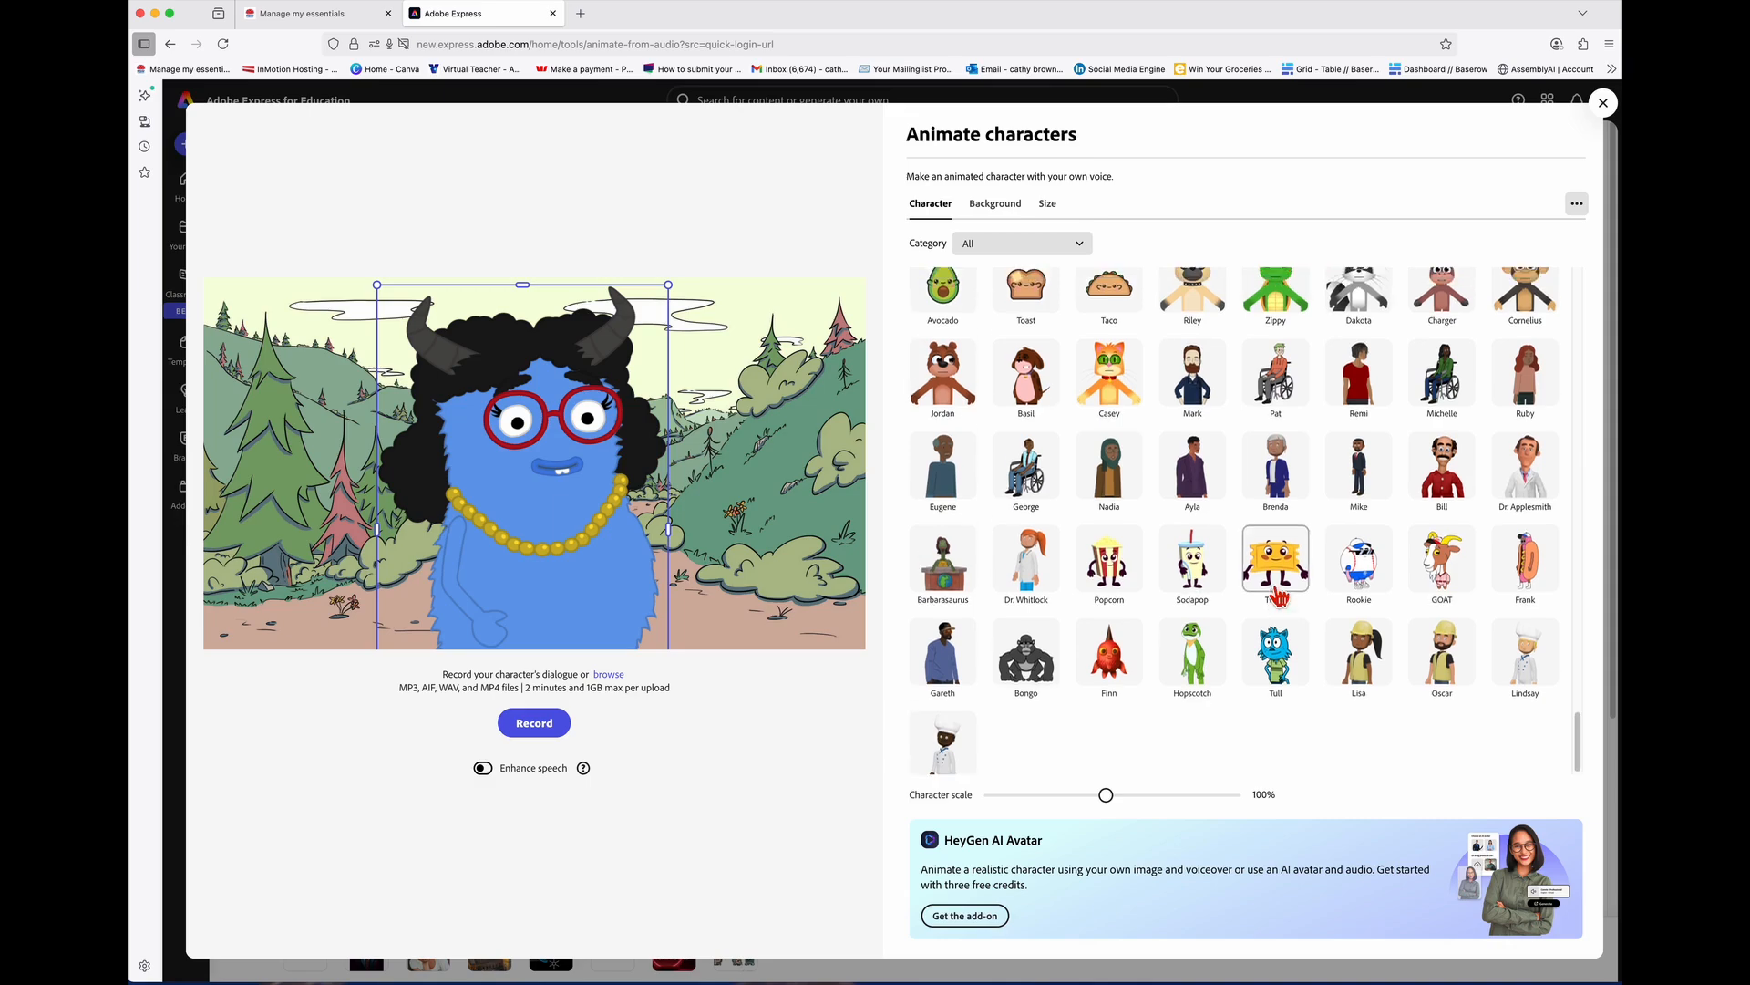
Step: Try a custom colour, the fenced yard and the 3D Yard as backgrounds
click(1003, 208)
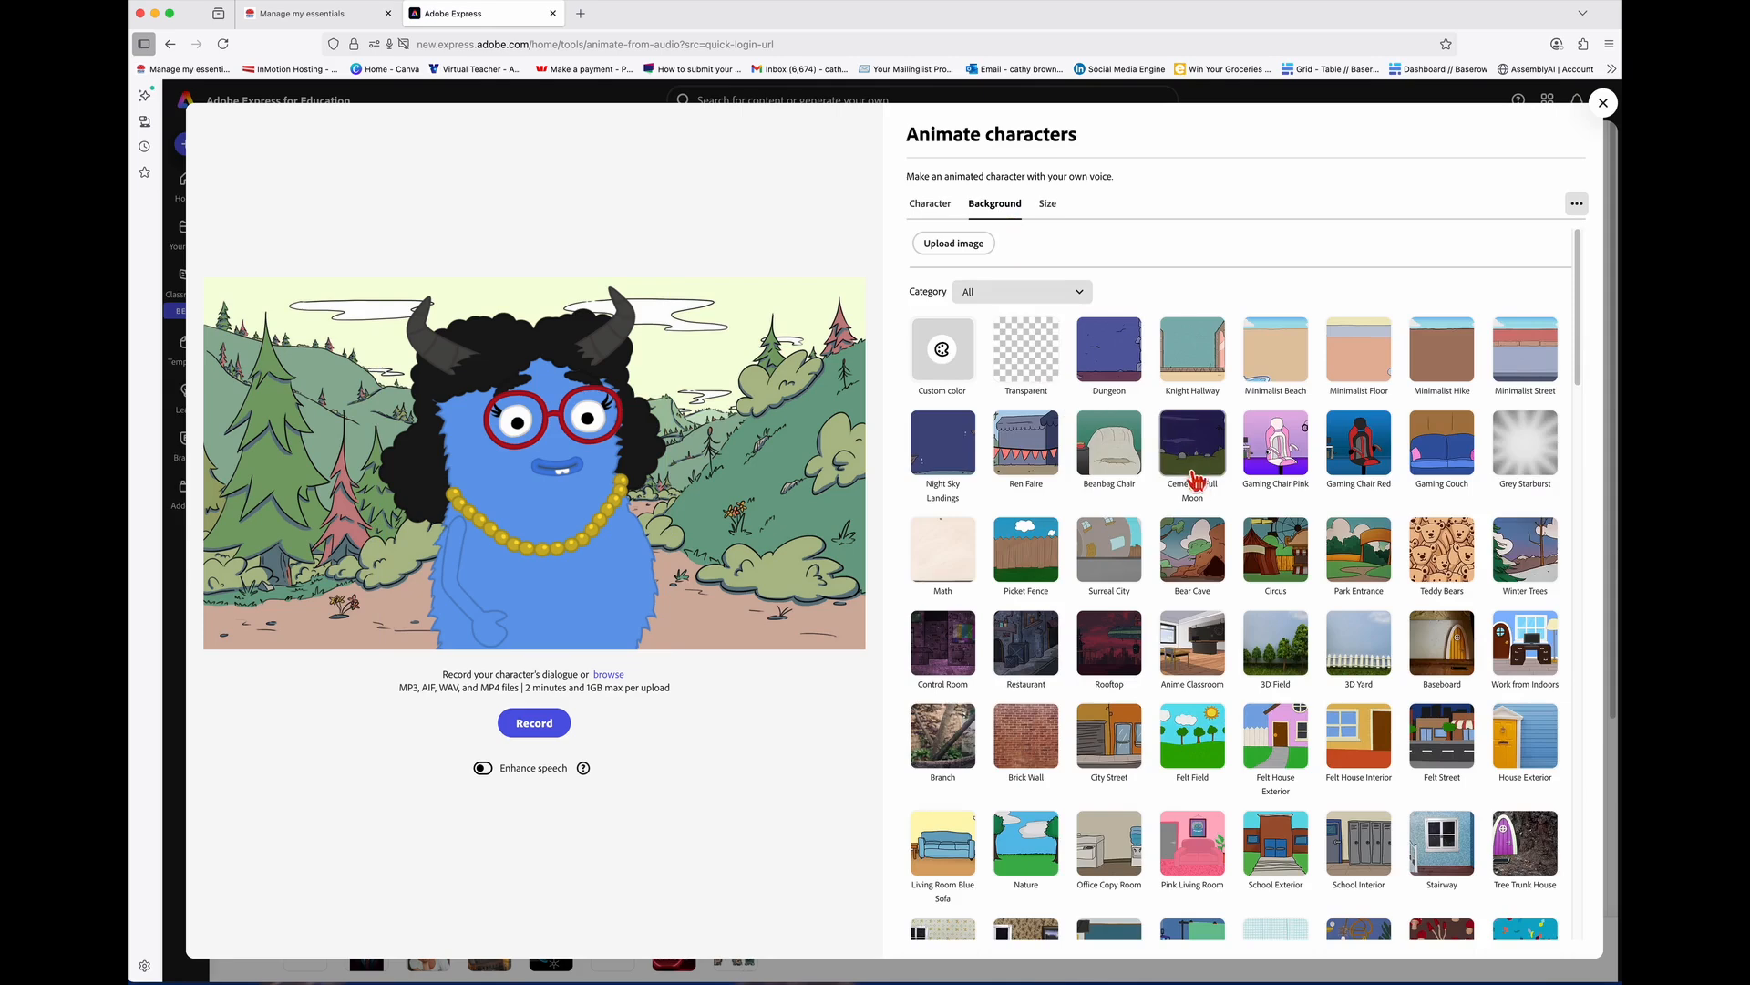
click(962, 373)
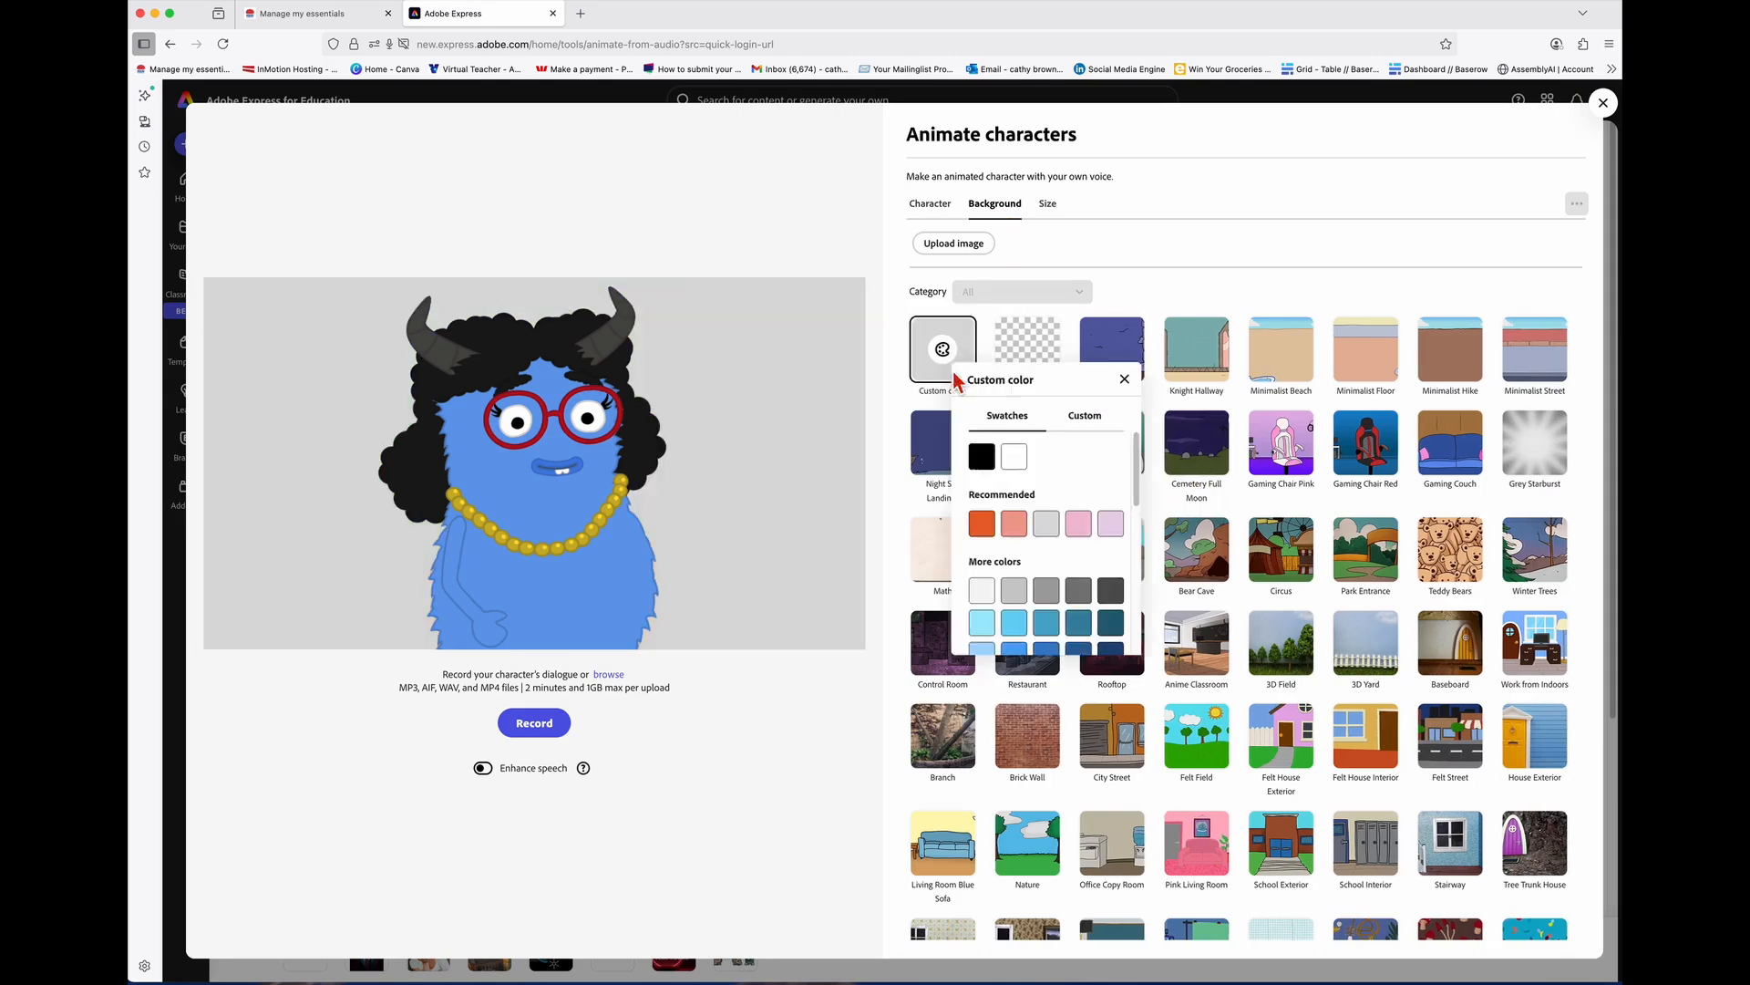
scroll(1061, 522, down, 5)
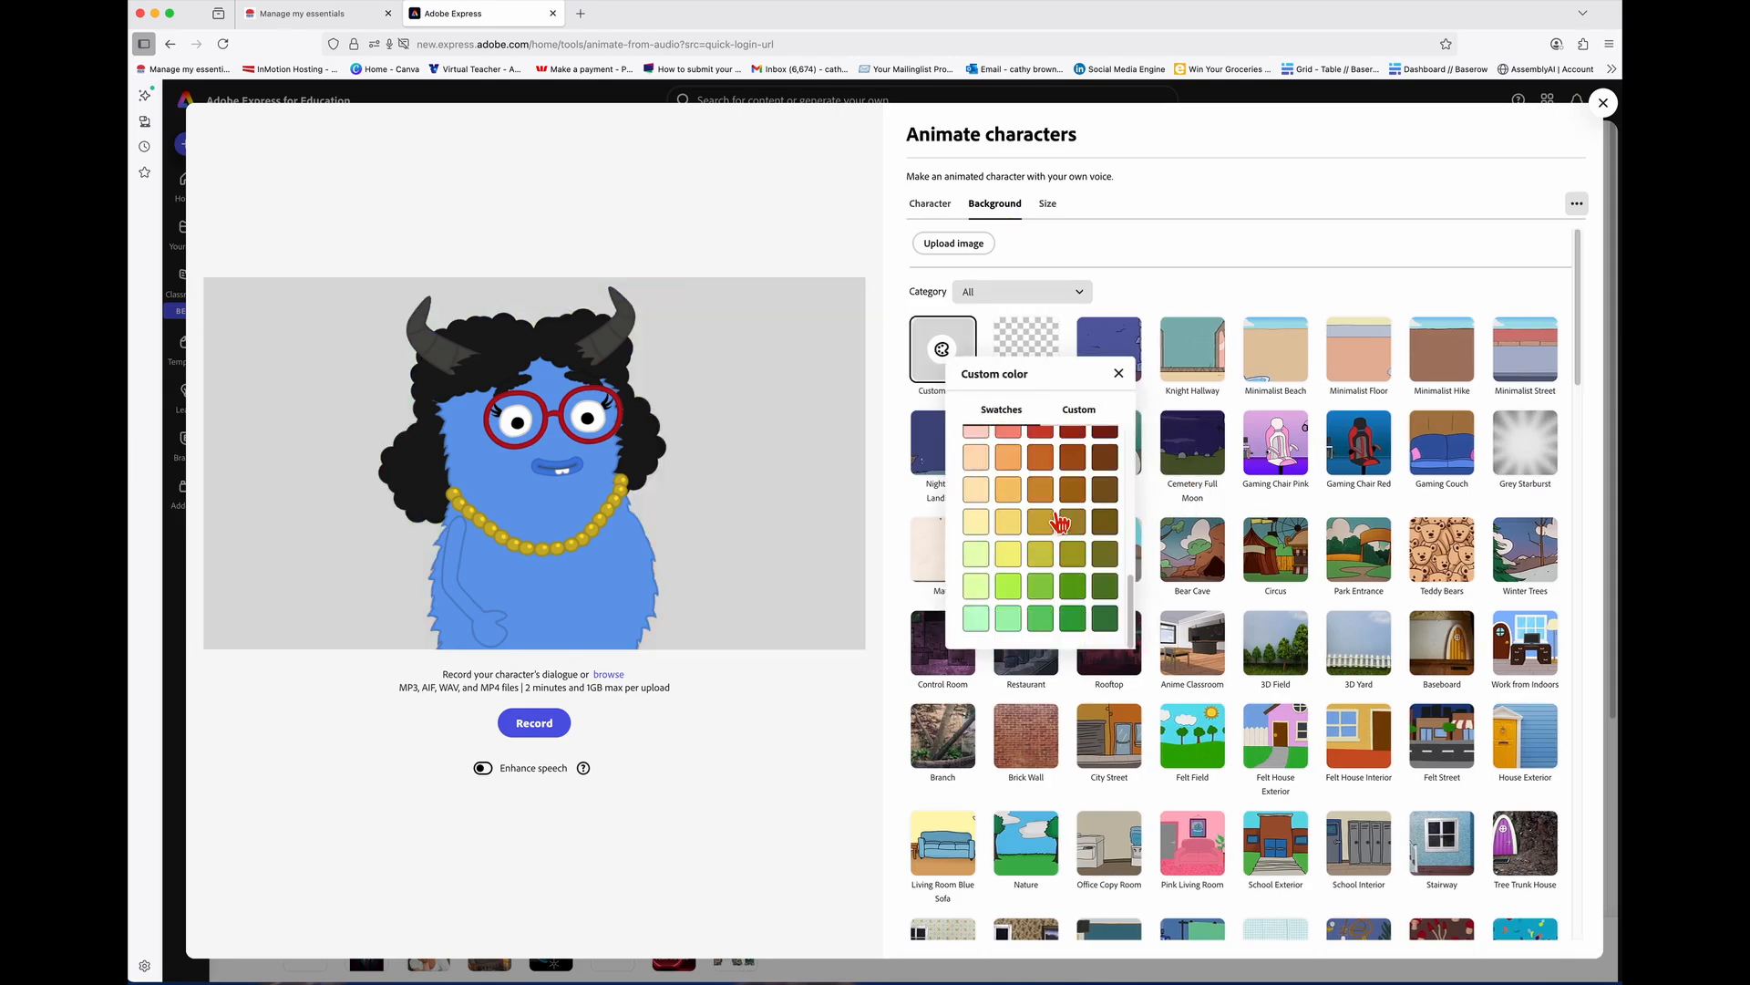
click(1049, 570)
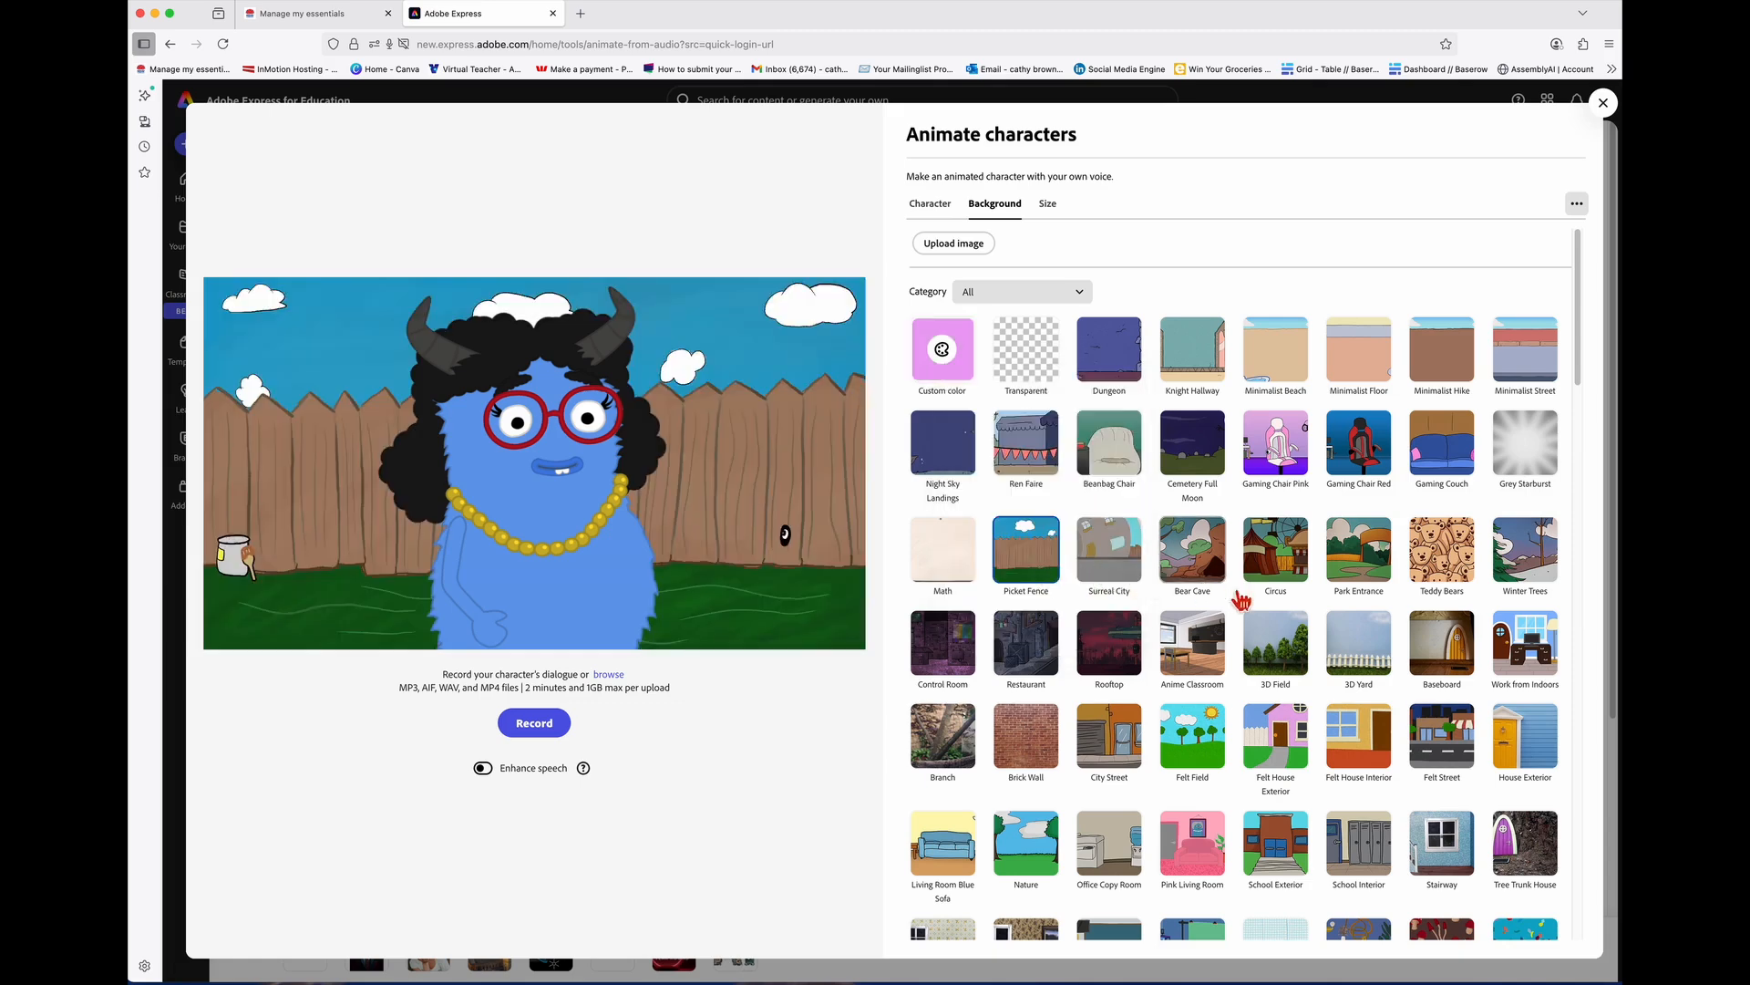
click(1383, 671)
Step: Try the Pink Living Room and Dance Stage backgrounds
scroll(1383, 671, down, 4)
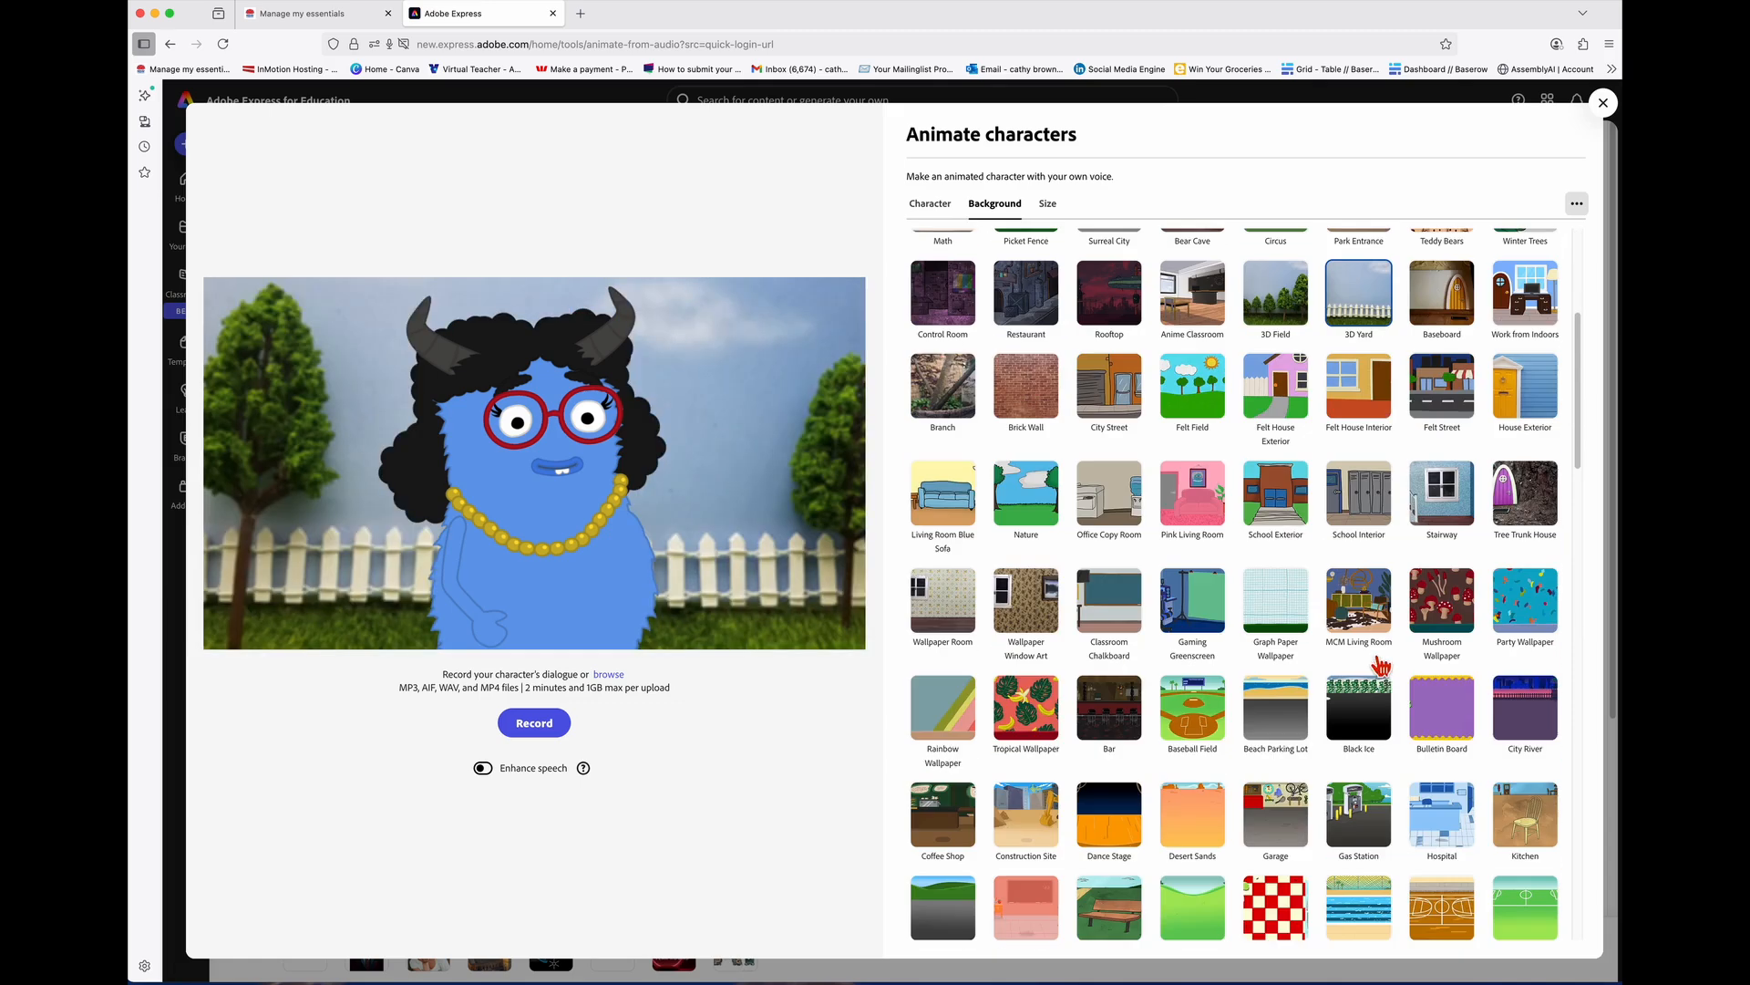
click(1203, 517)
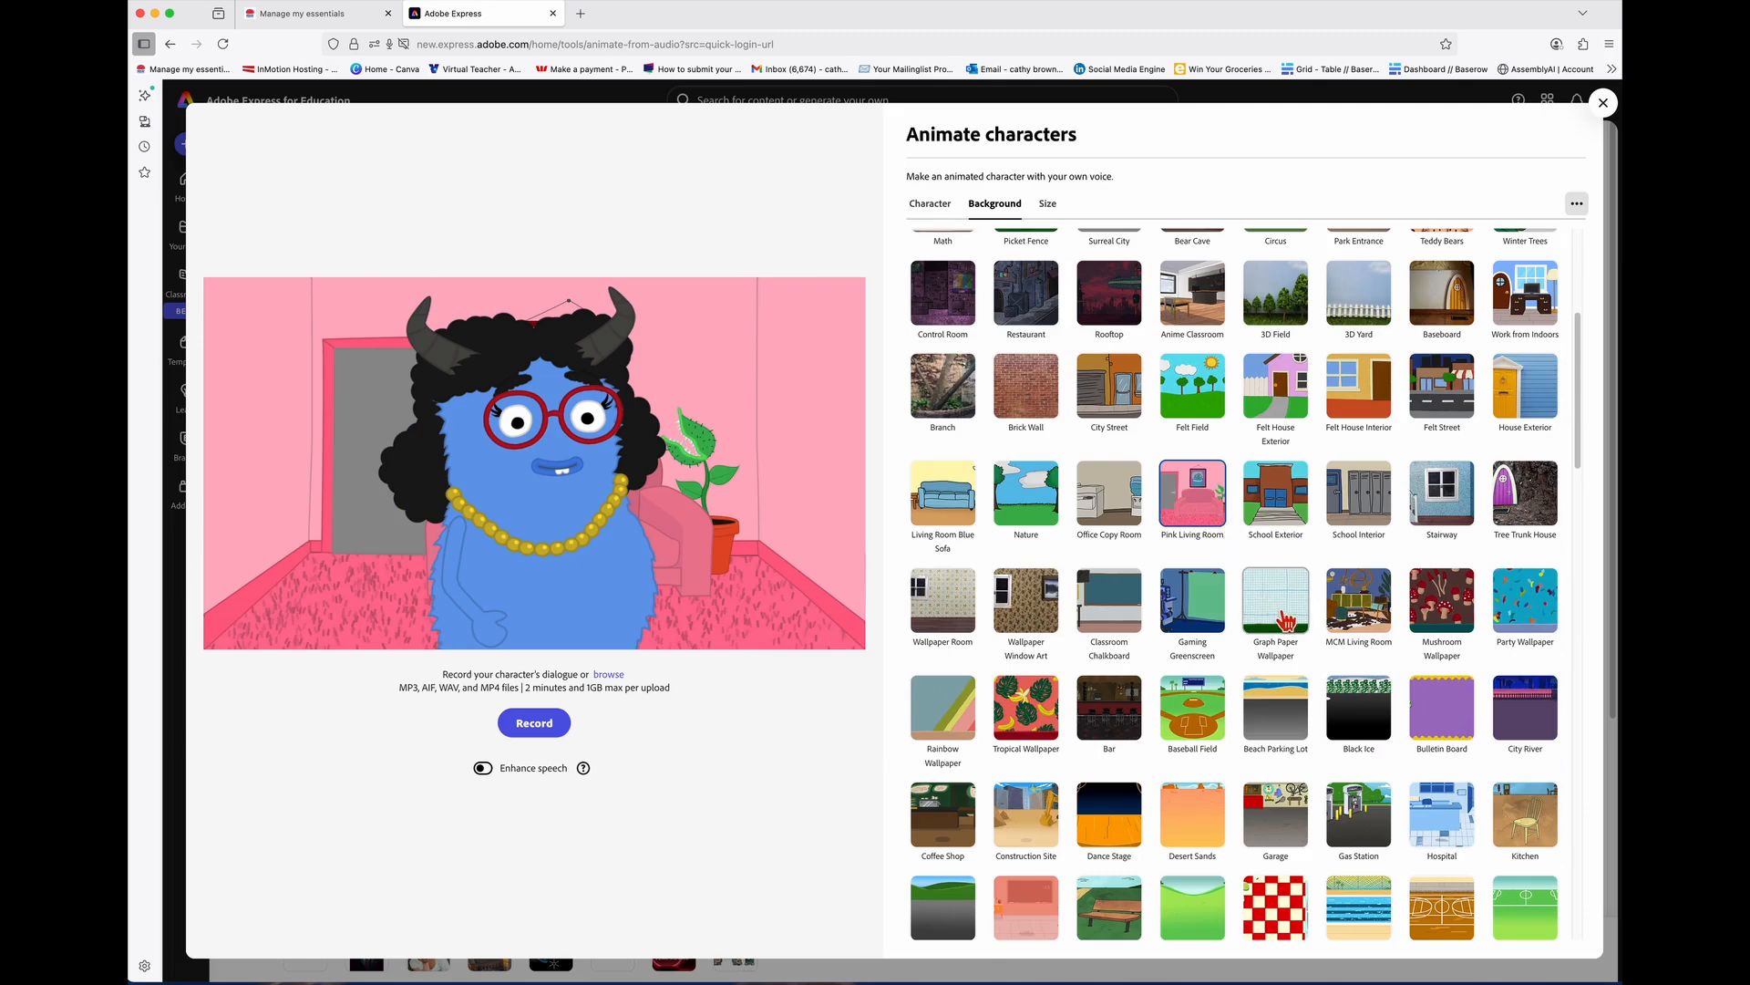
scroll(1286, 620, down, 3)
click(1131, 545)
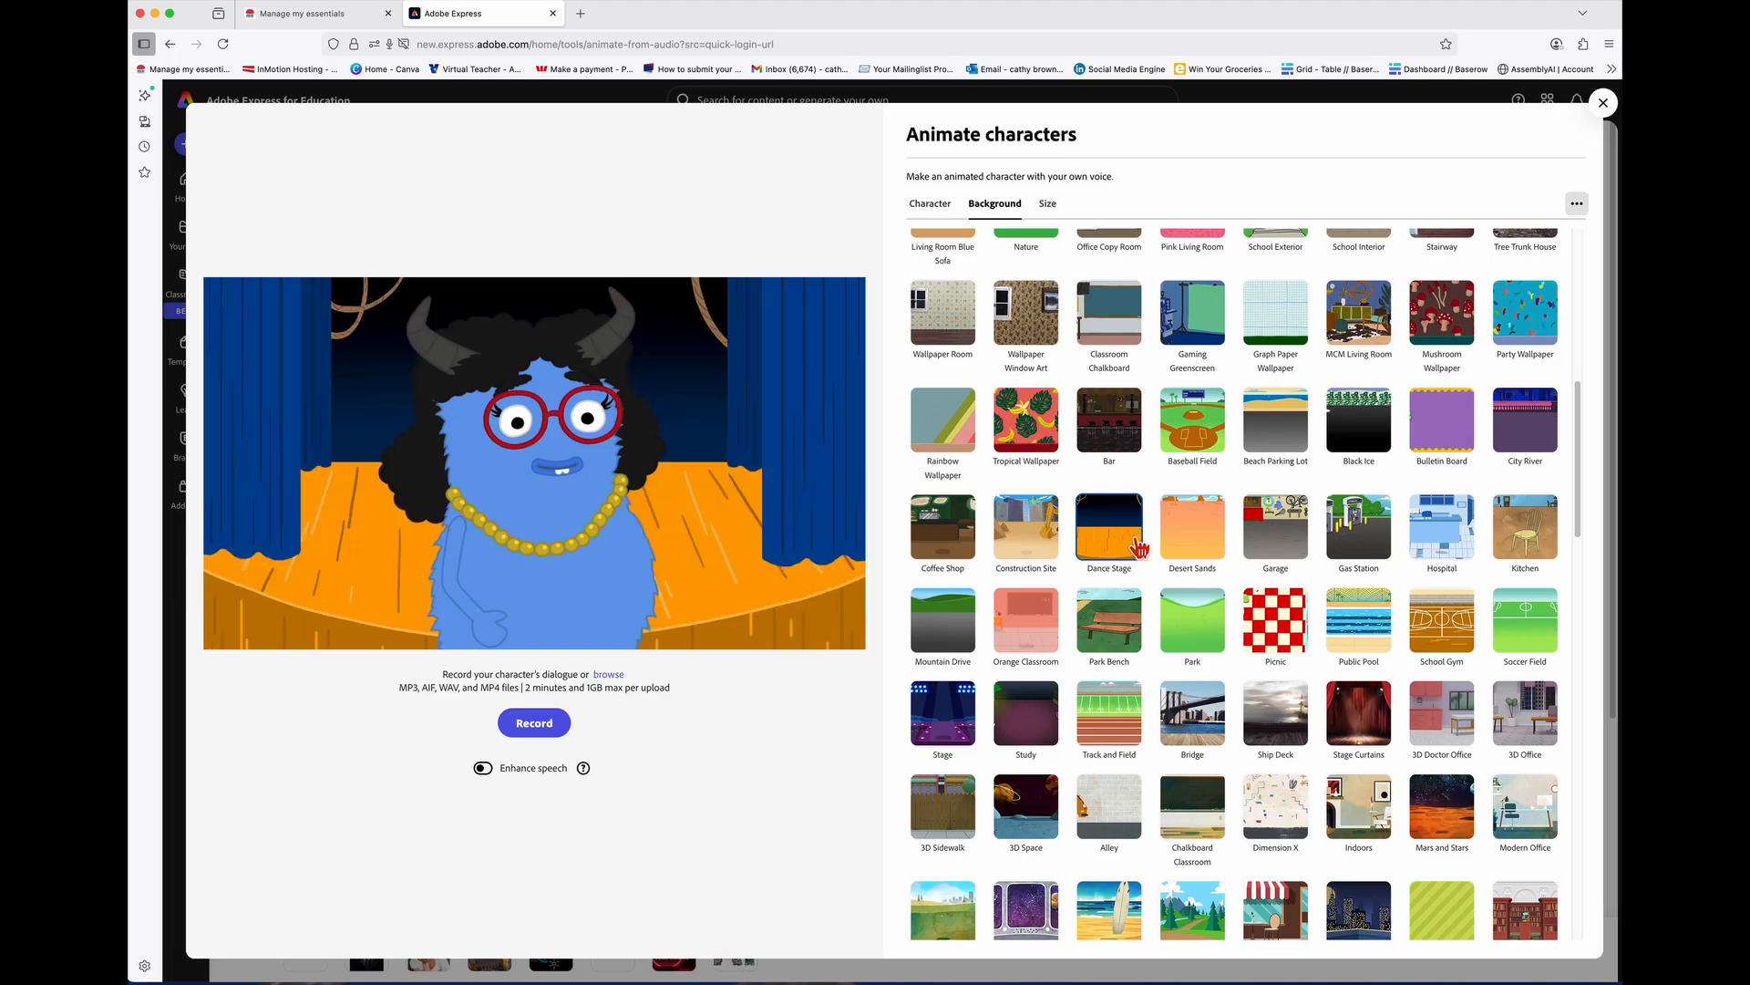
Step: Try Red White Dots and Blue Dots, then settle on the Pink Dots background
scroll(1154, 551, down, 3)
scroll(1155, 552, down, 1)
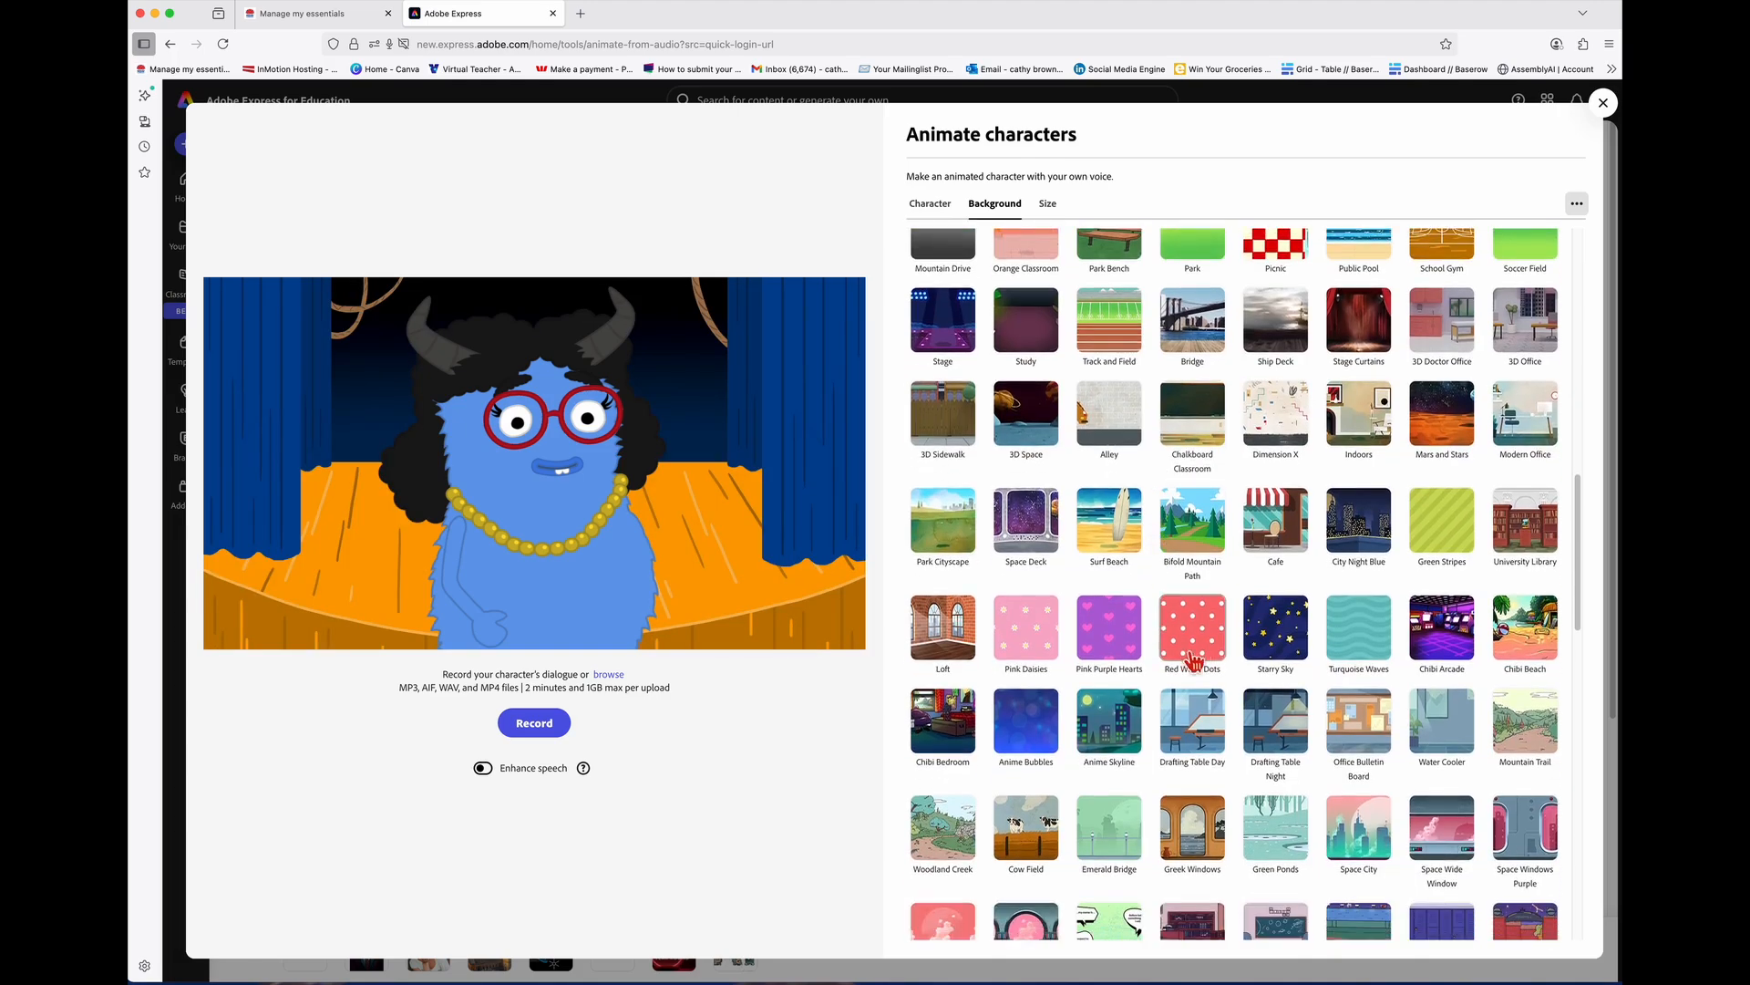
click(1208, 654)
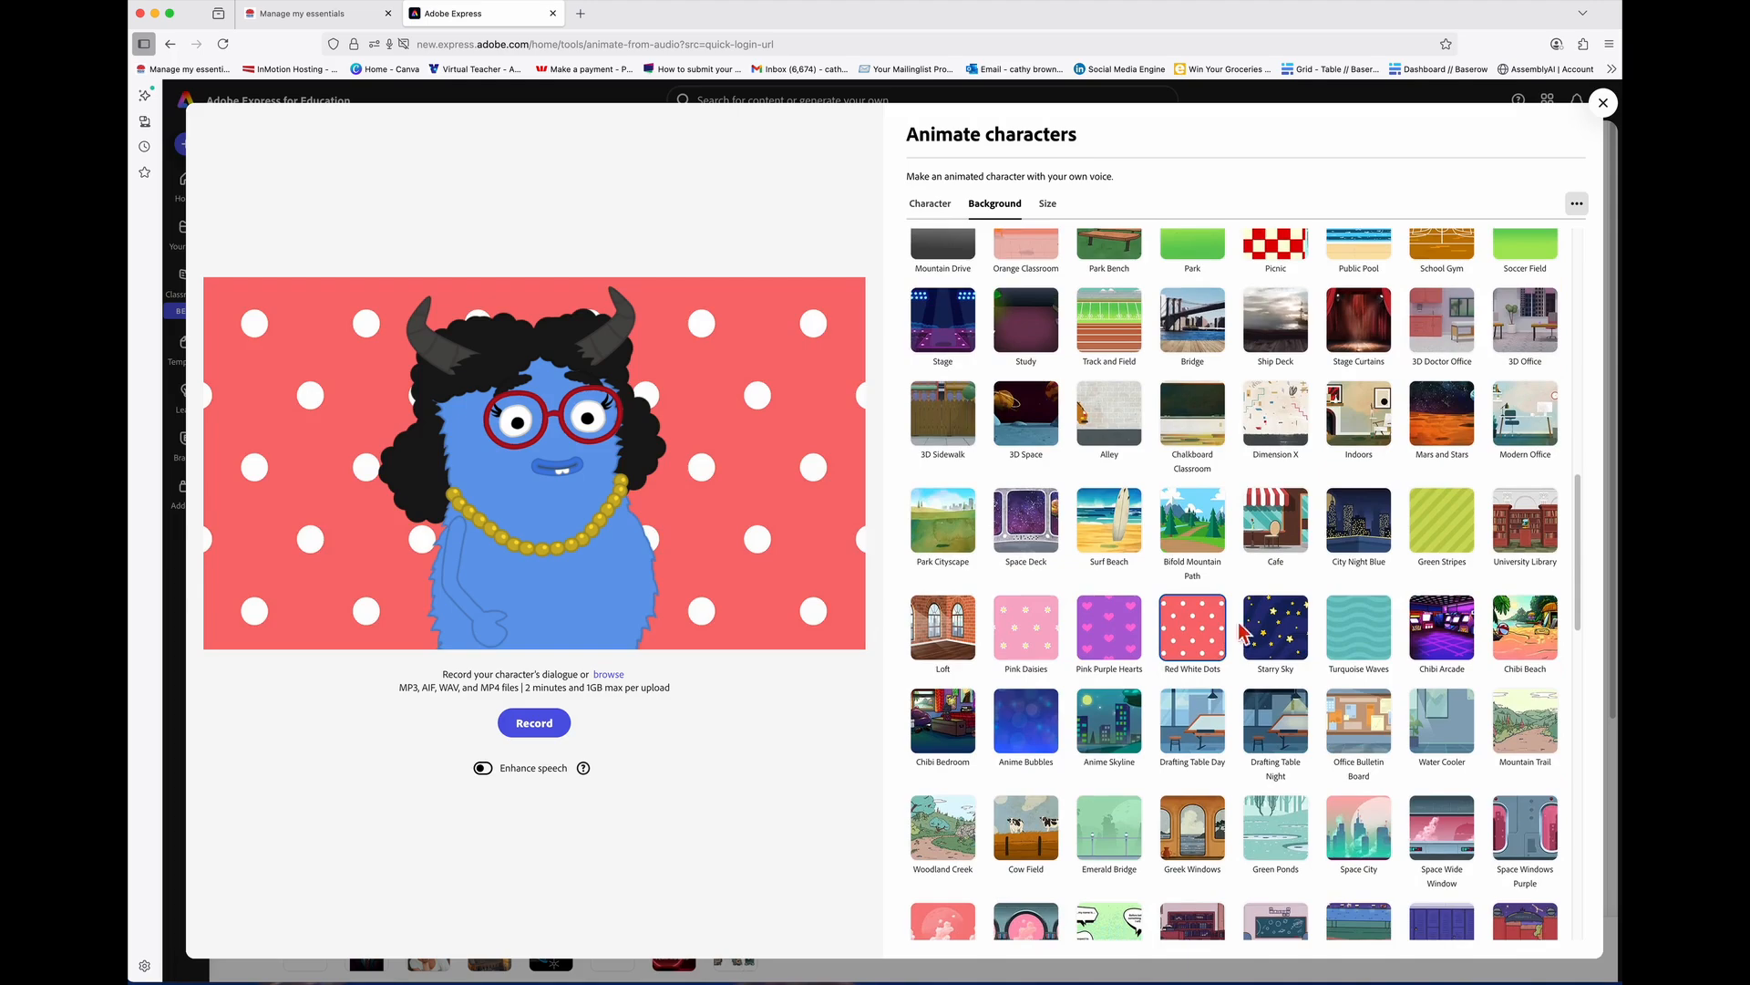
scroll(1279, 639, down, 2)
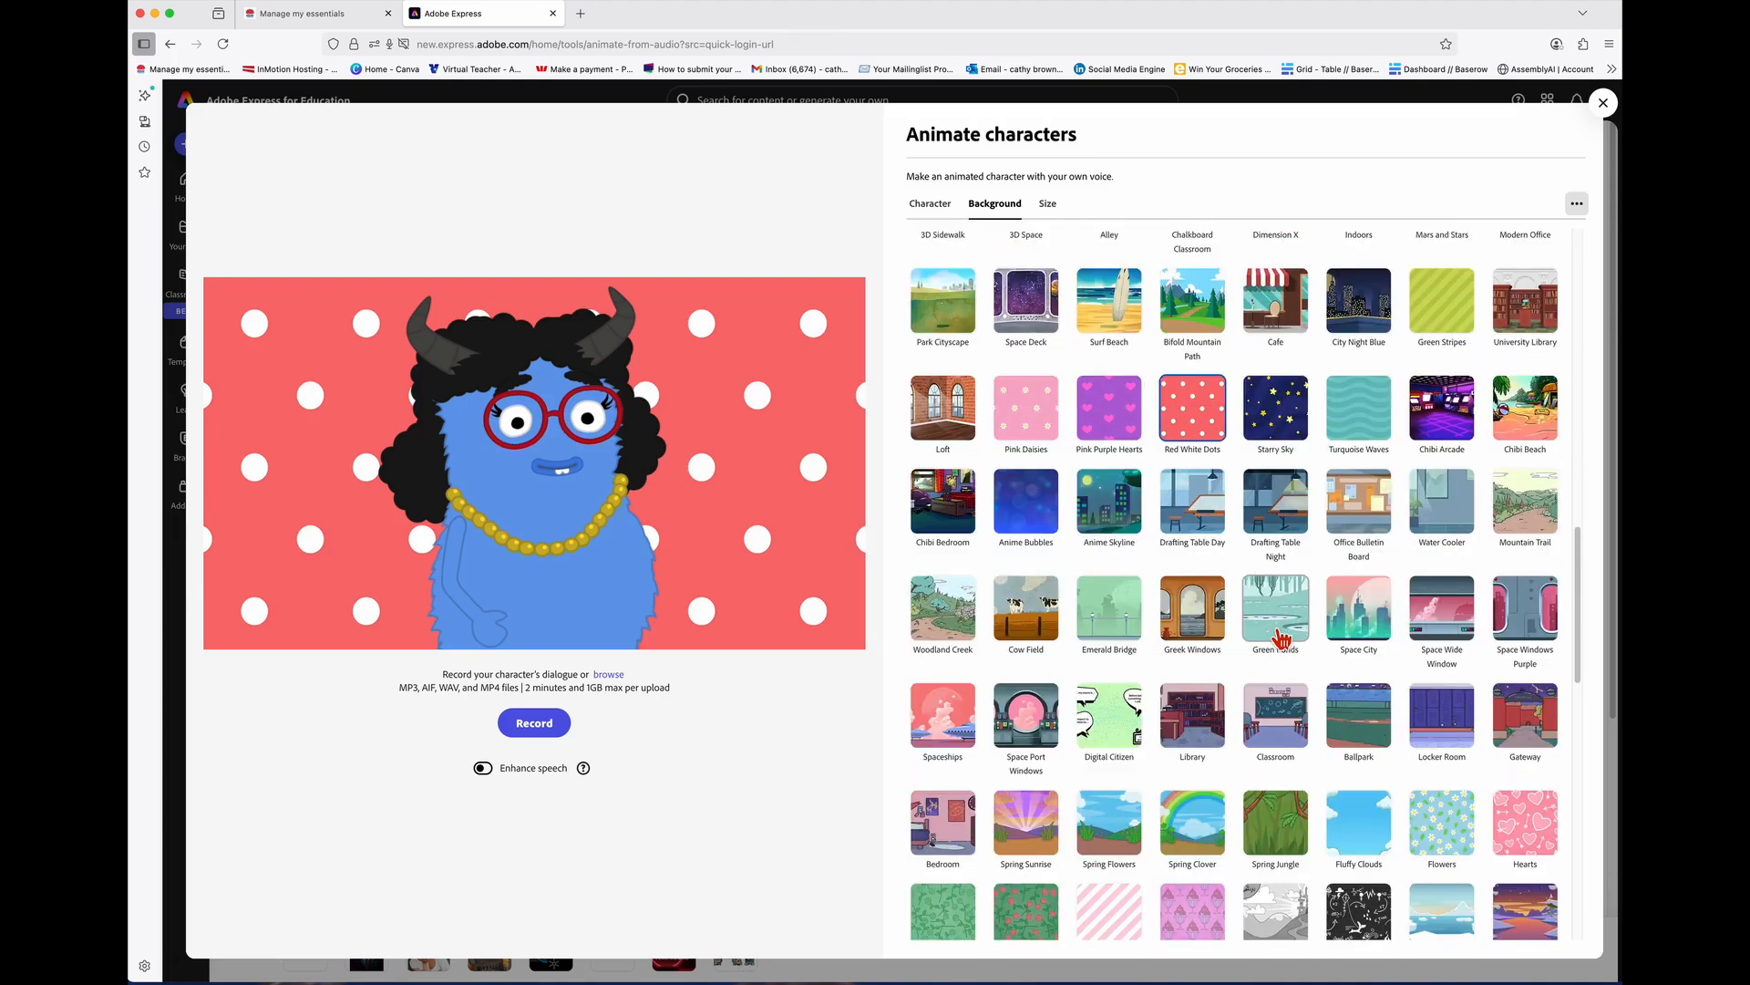
scroll(1281, 638, down, 2)
scroll(1222, 652, down, 2)
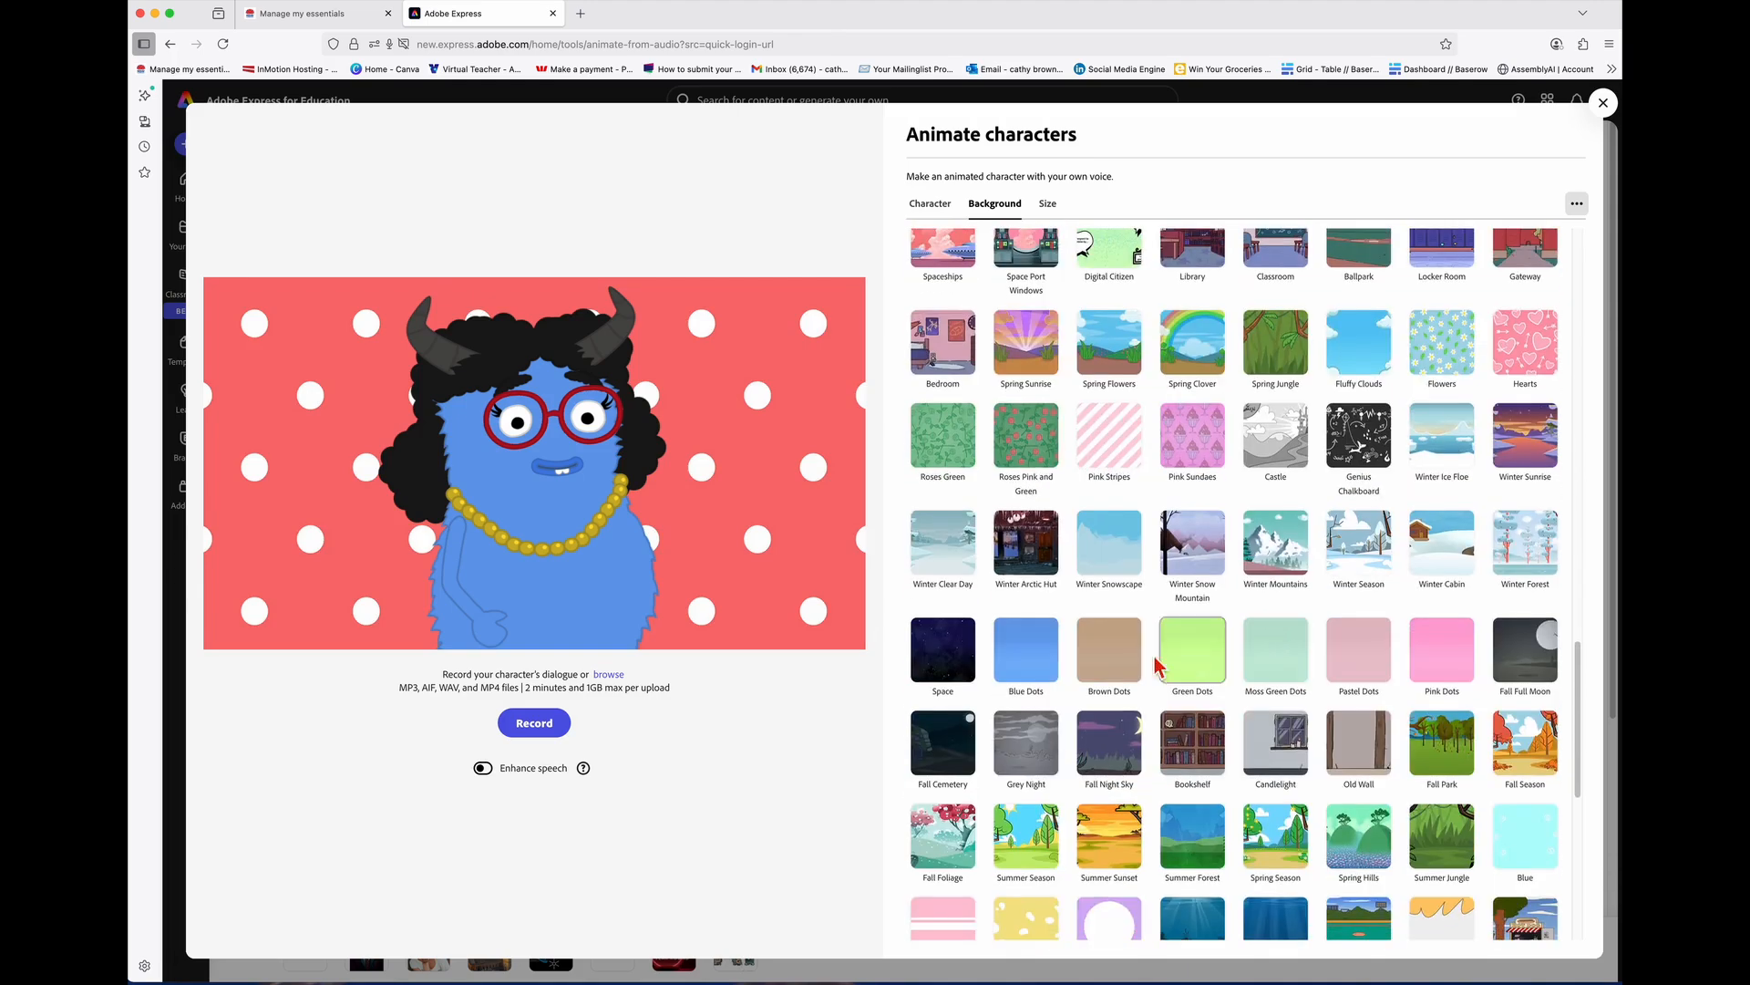
click(1030, 670)
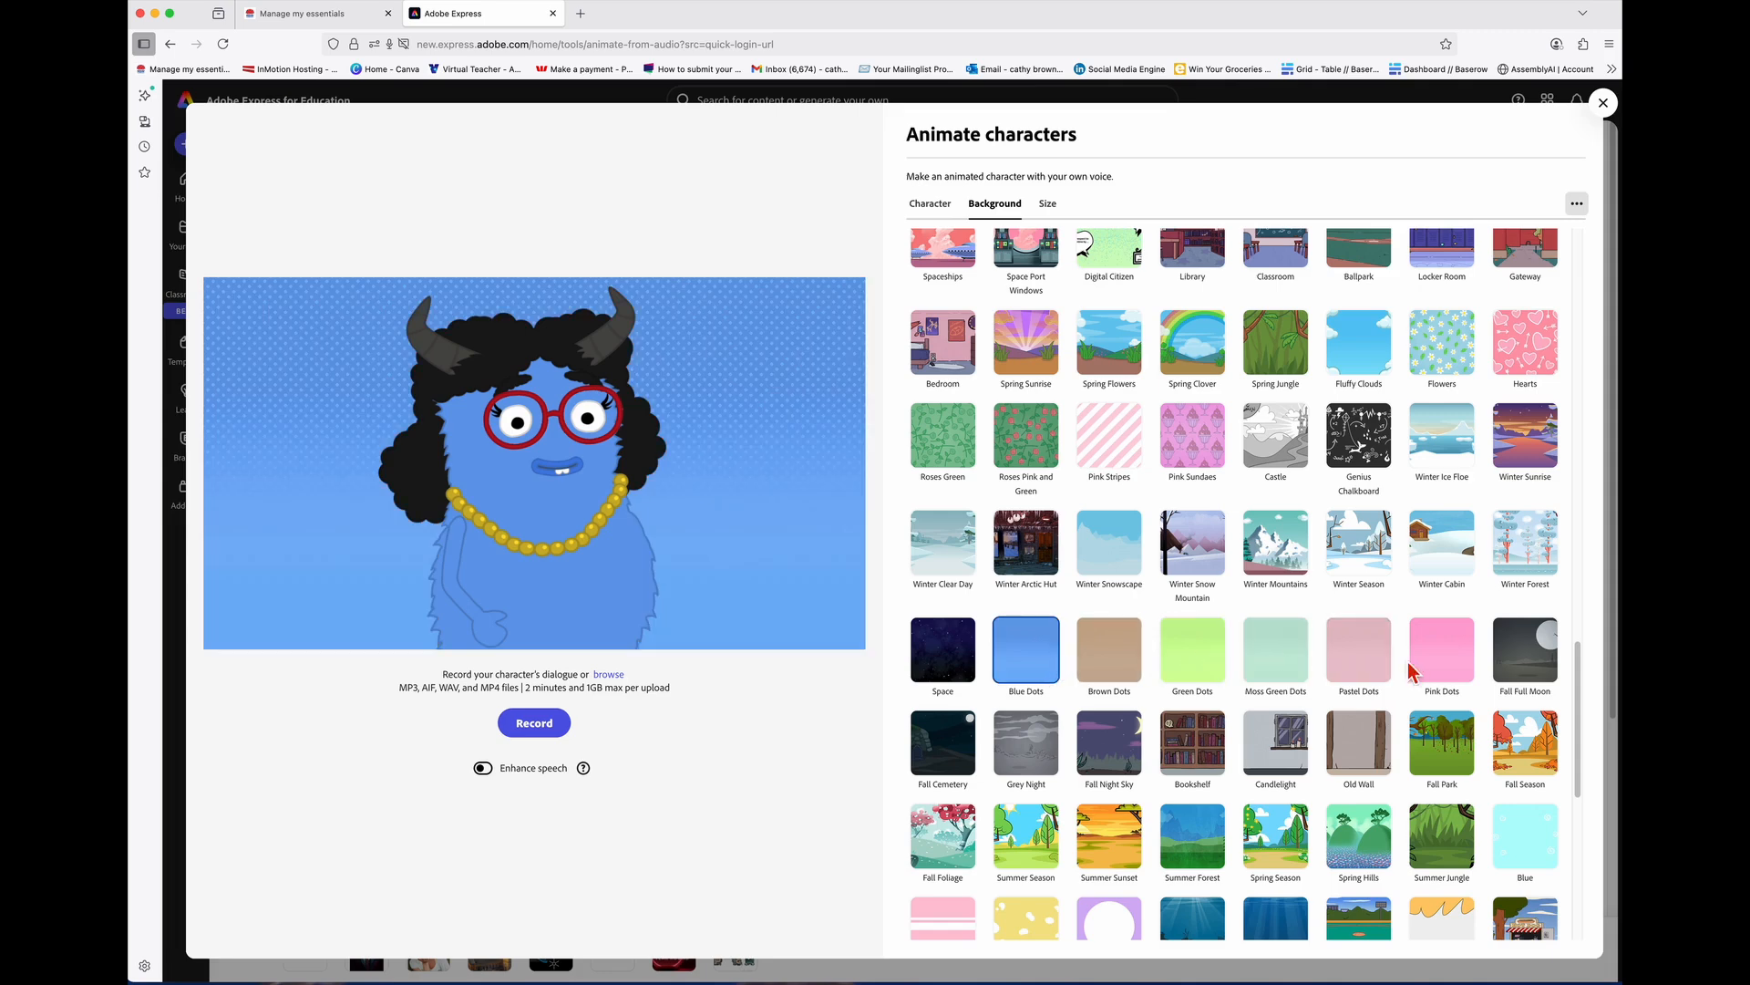
click(1444, 672)
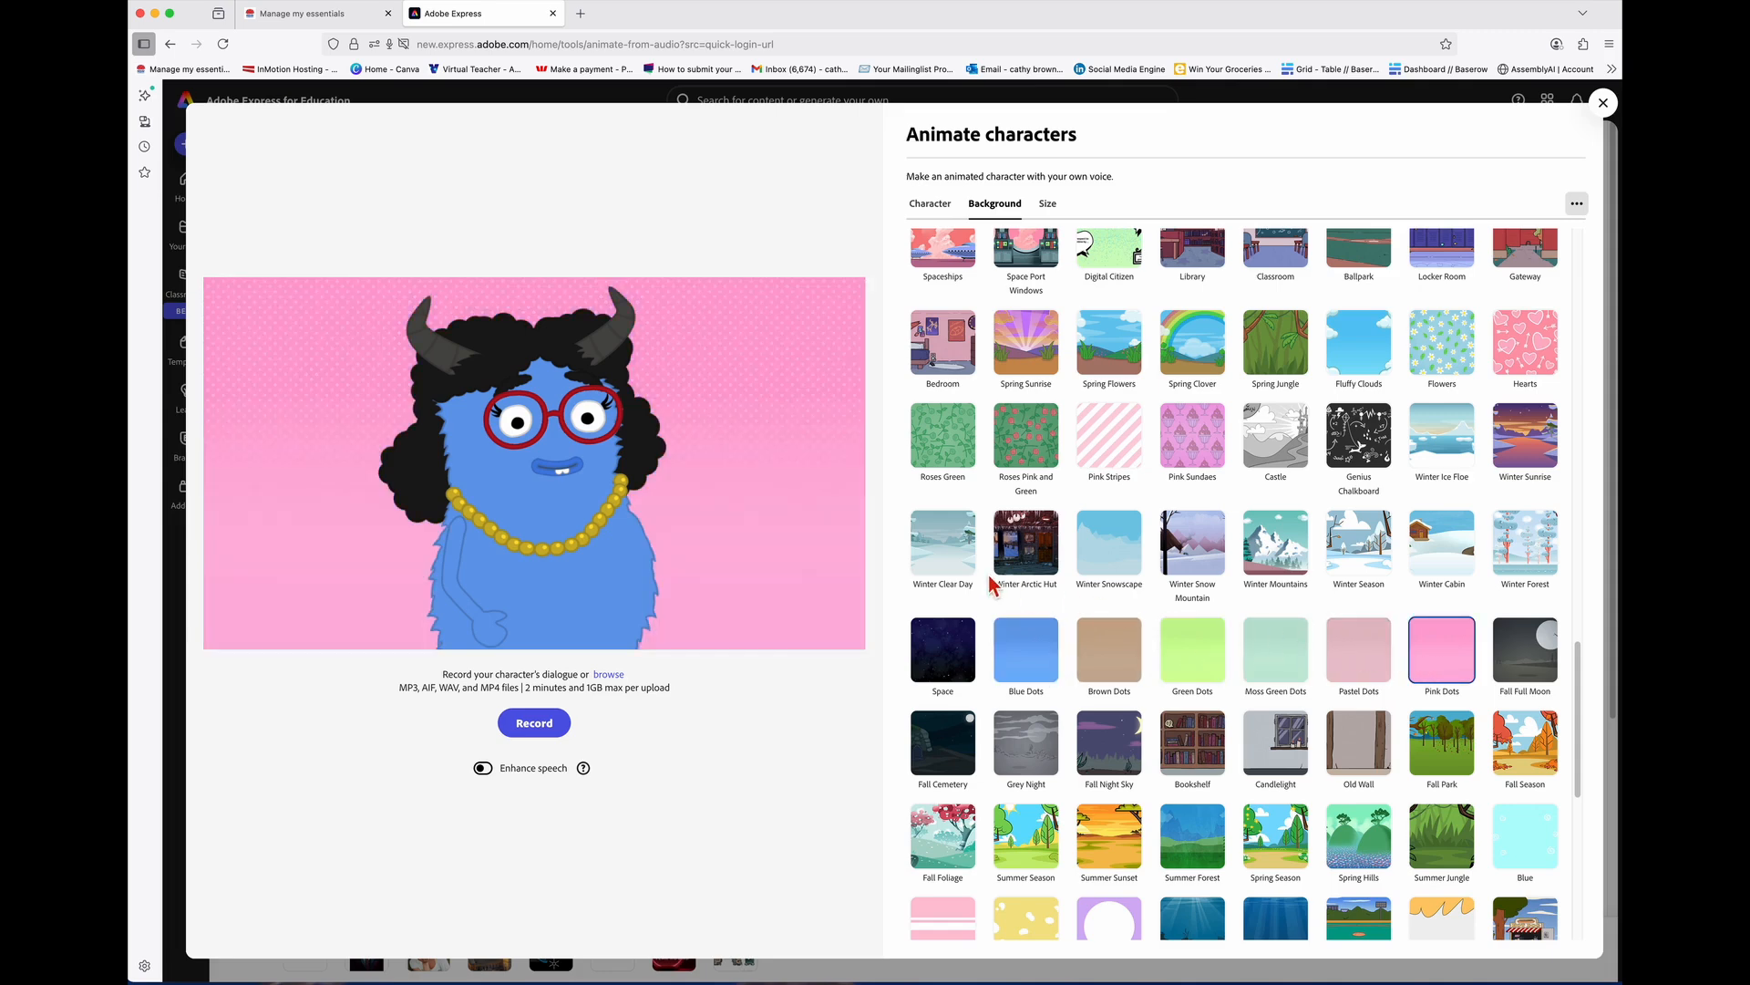
scroll(1090, 613, up, 1)
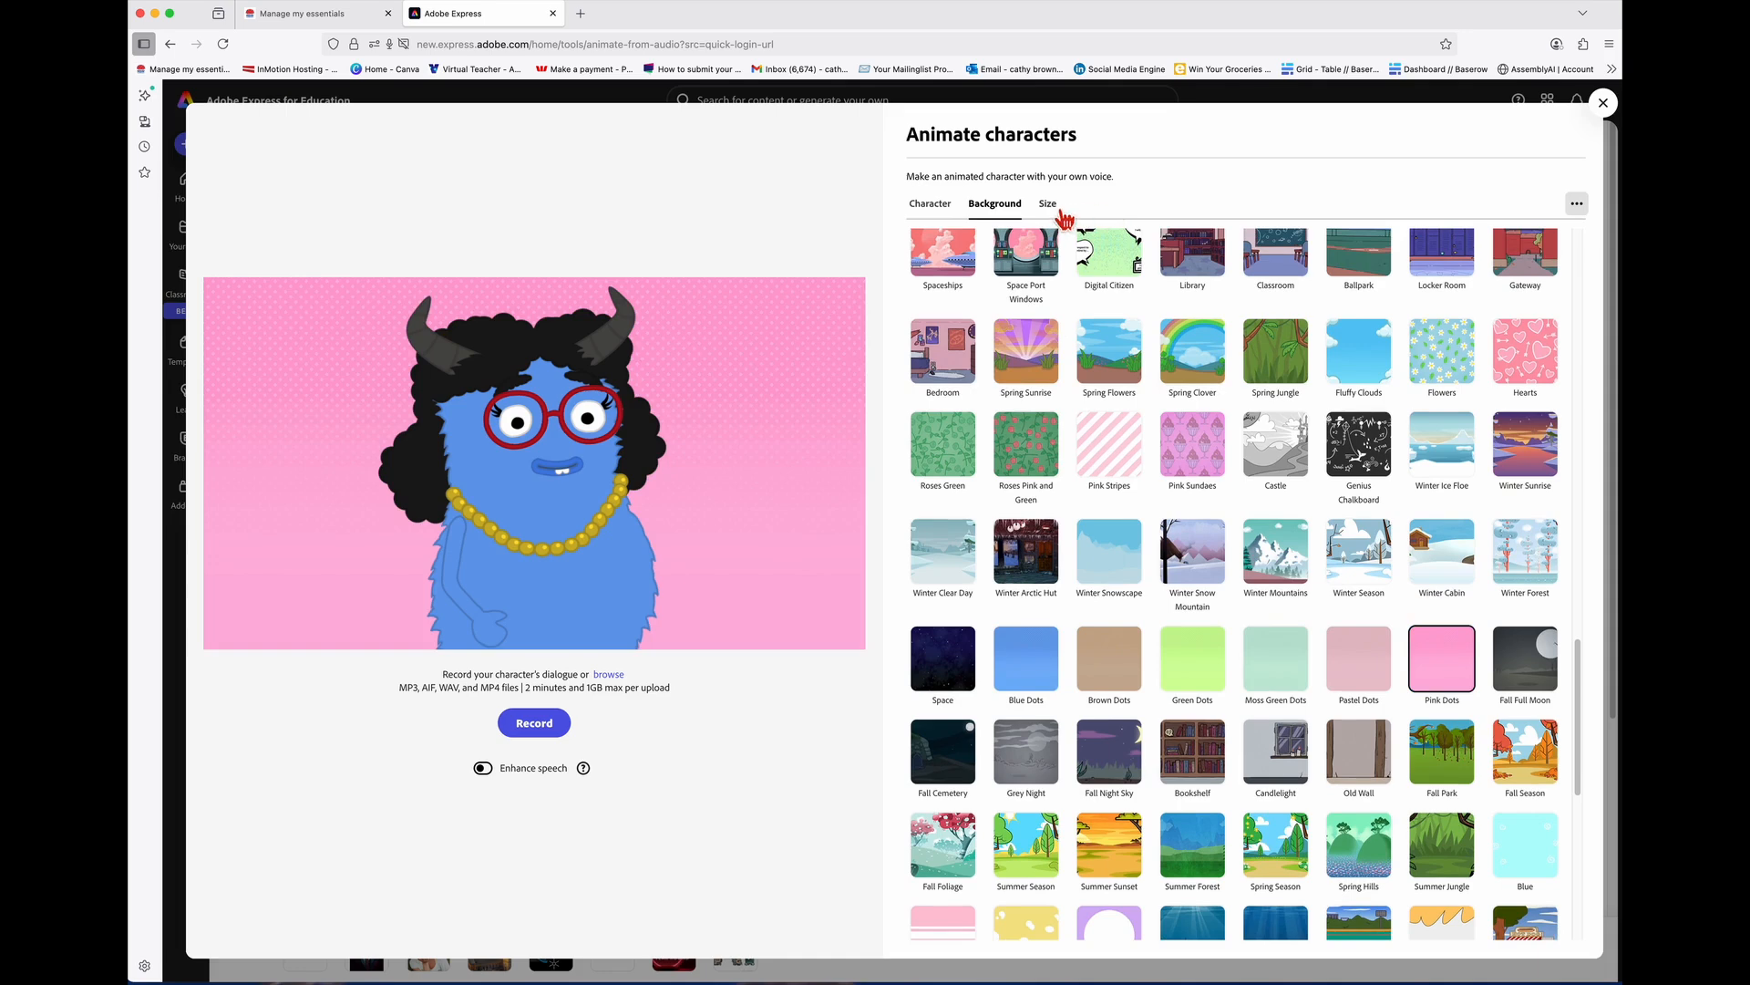
Step: Keep the YouTube 16:9 landscape size and record about 13.6 seconds of voice for Dory
click(1054, 208)
click(1090, 255)
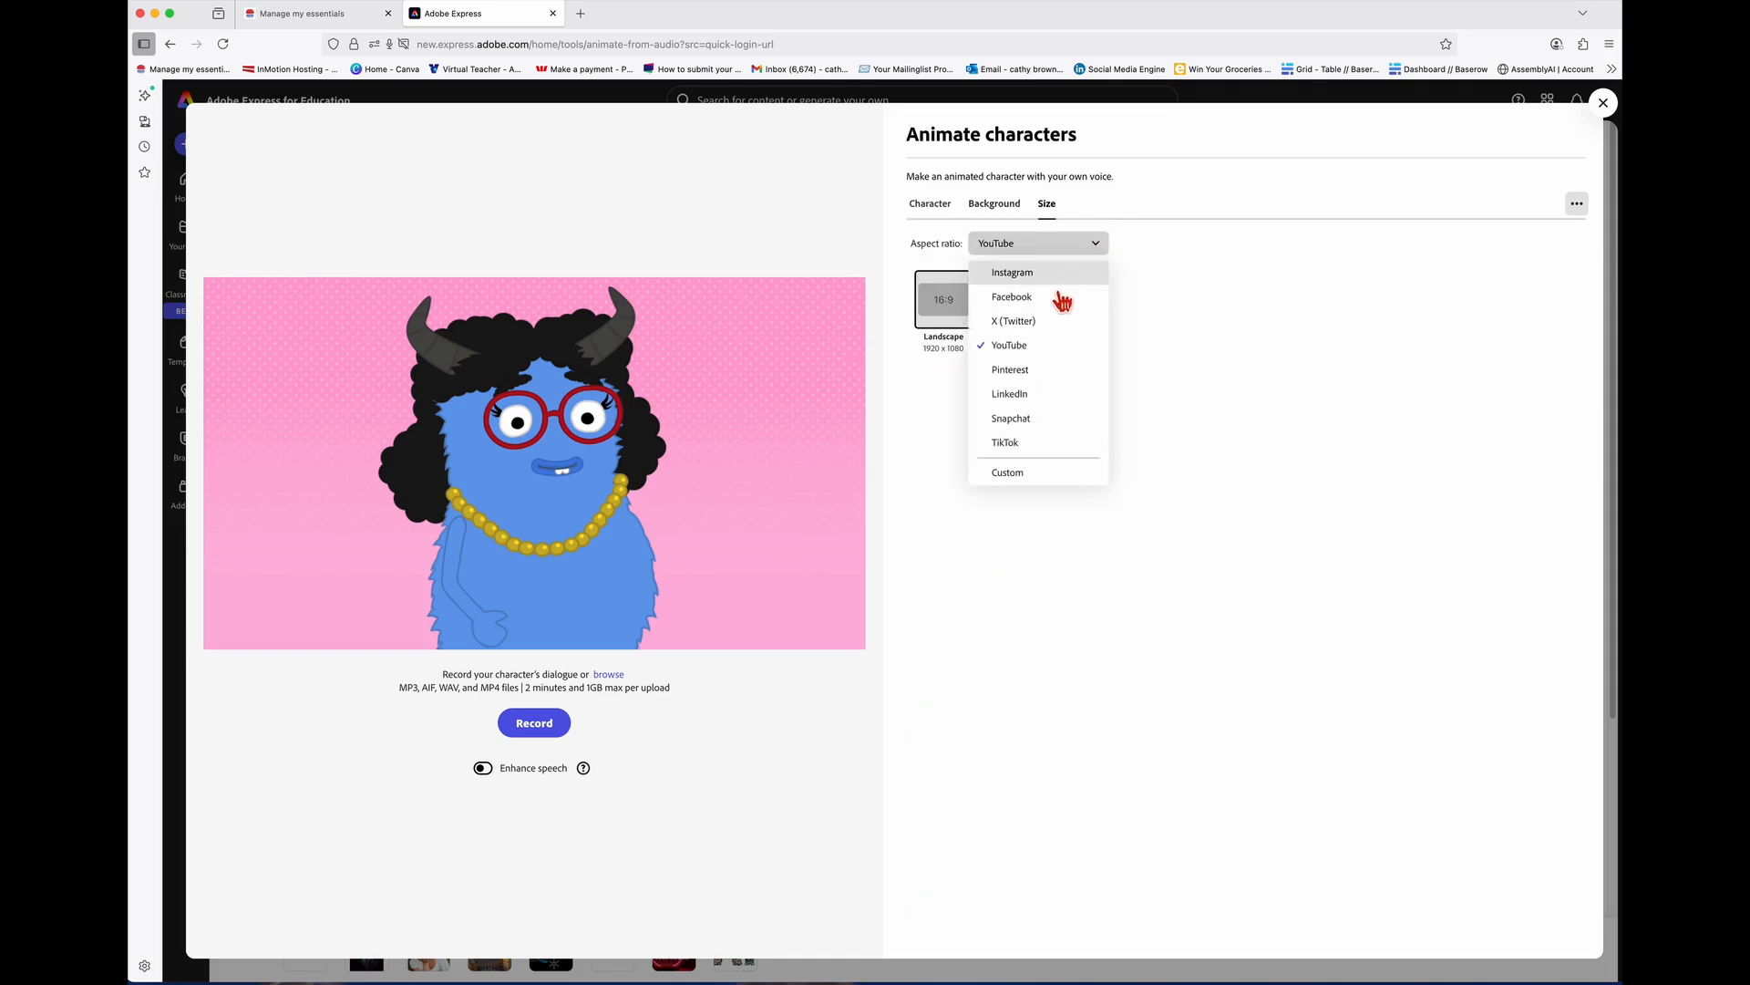
click(1039, 352)
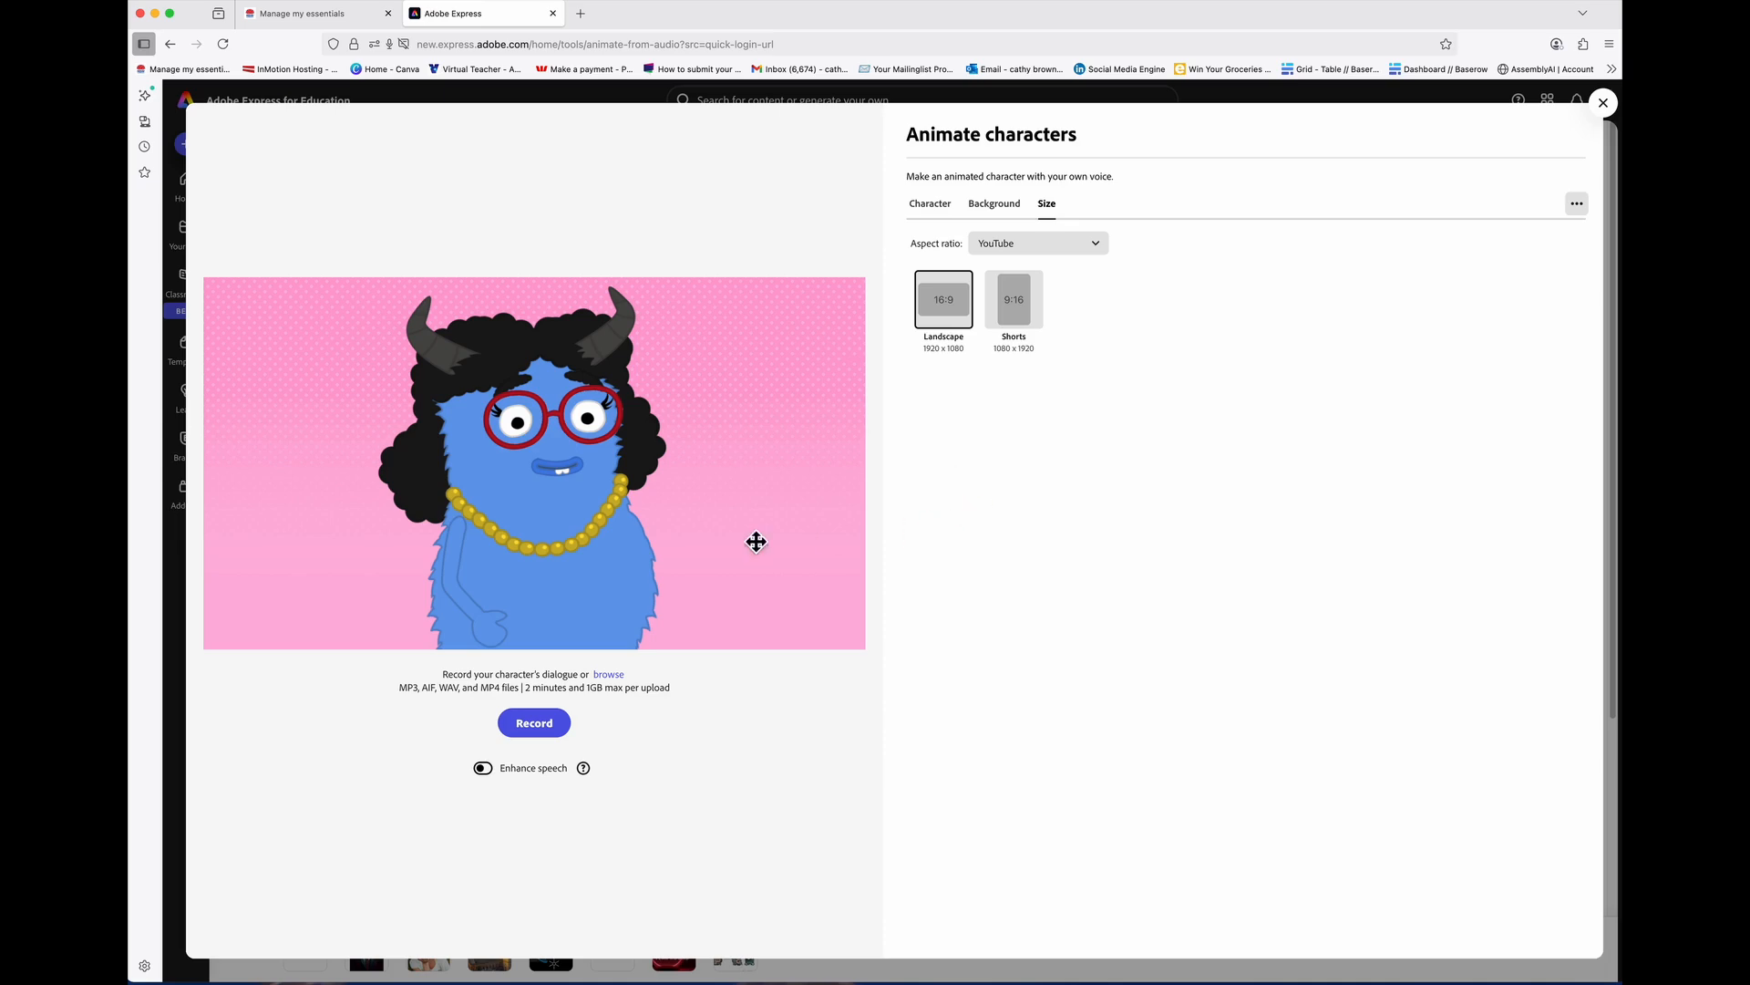
click(550, 729)
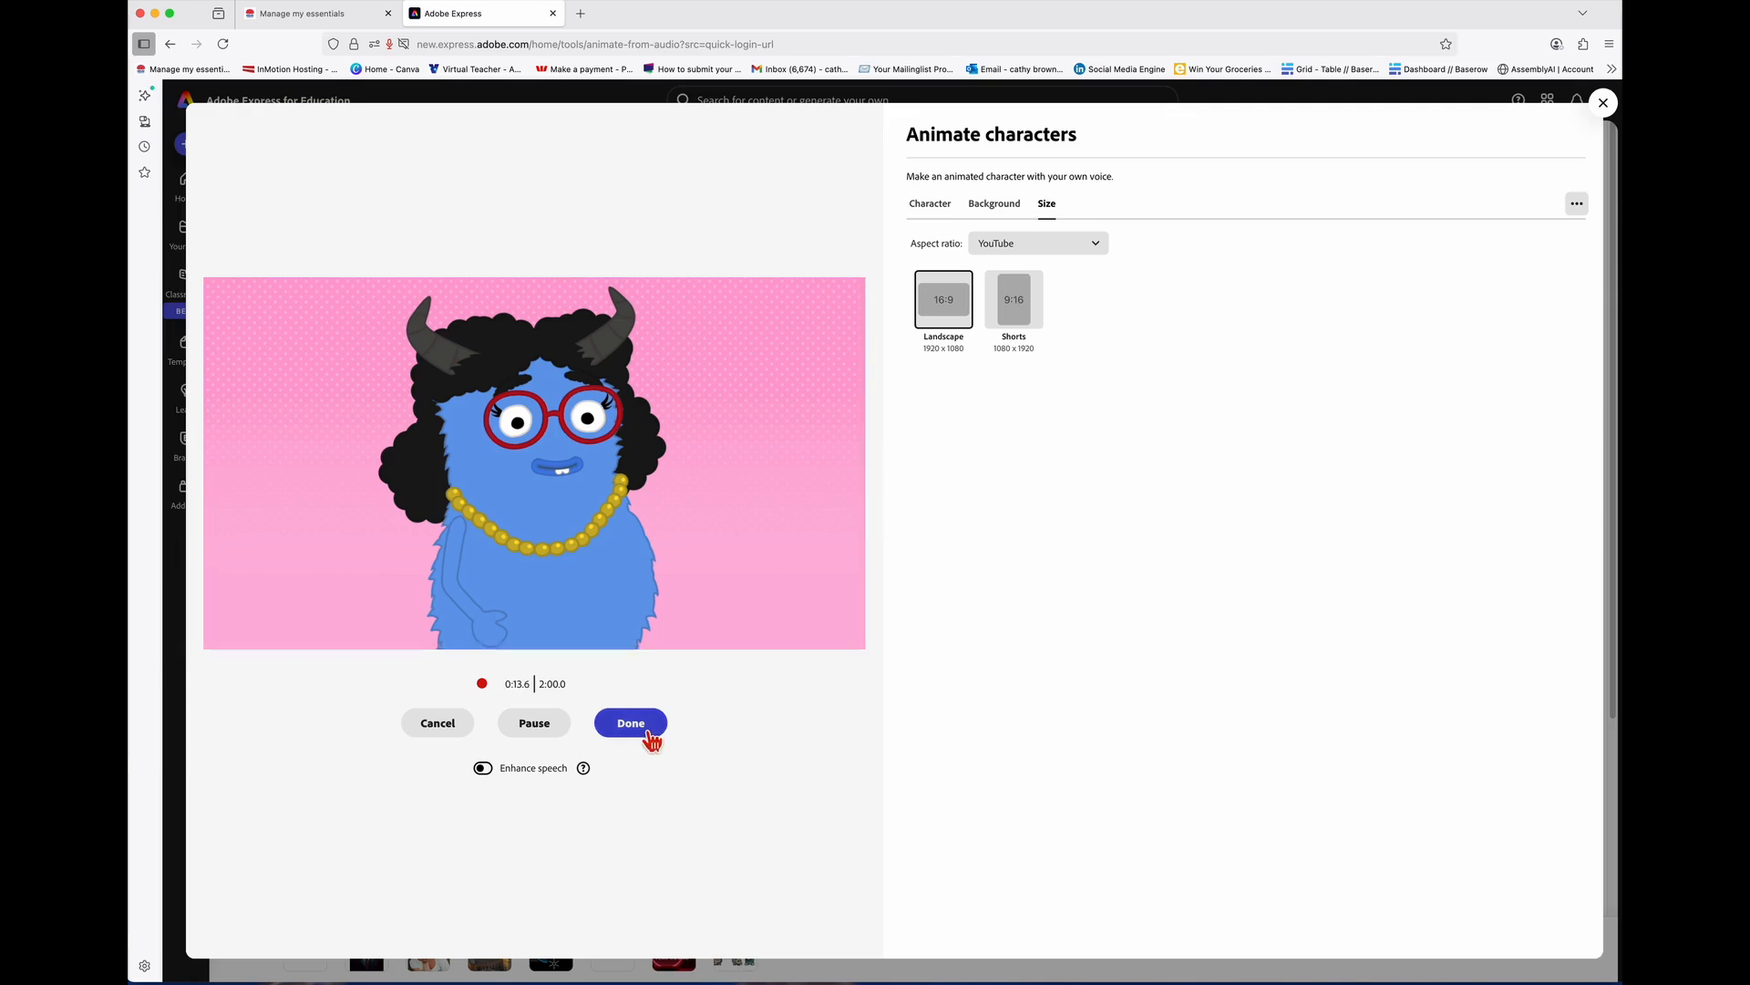
click(631, 723)
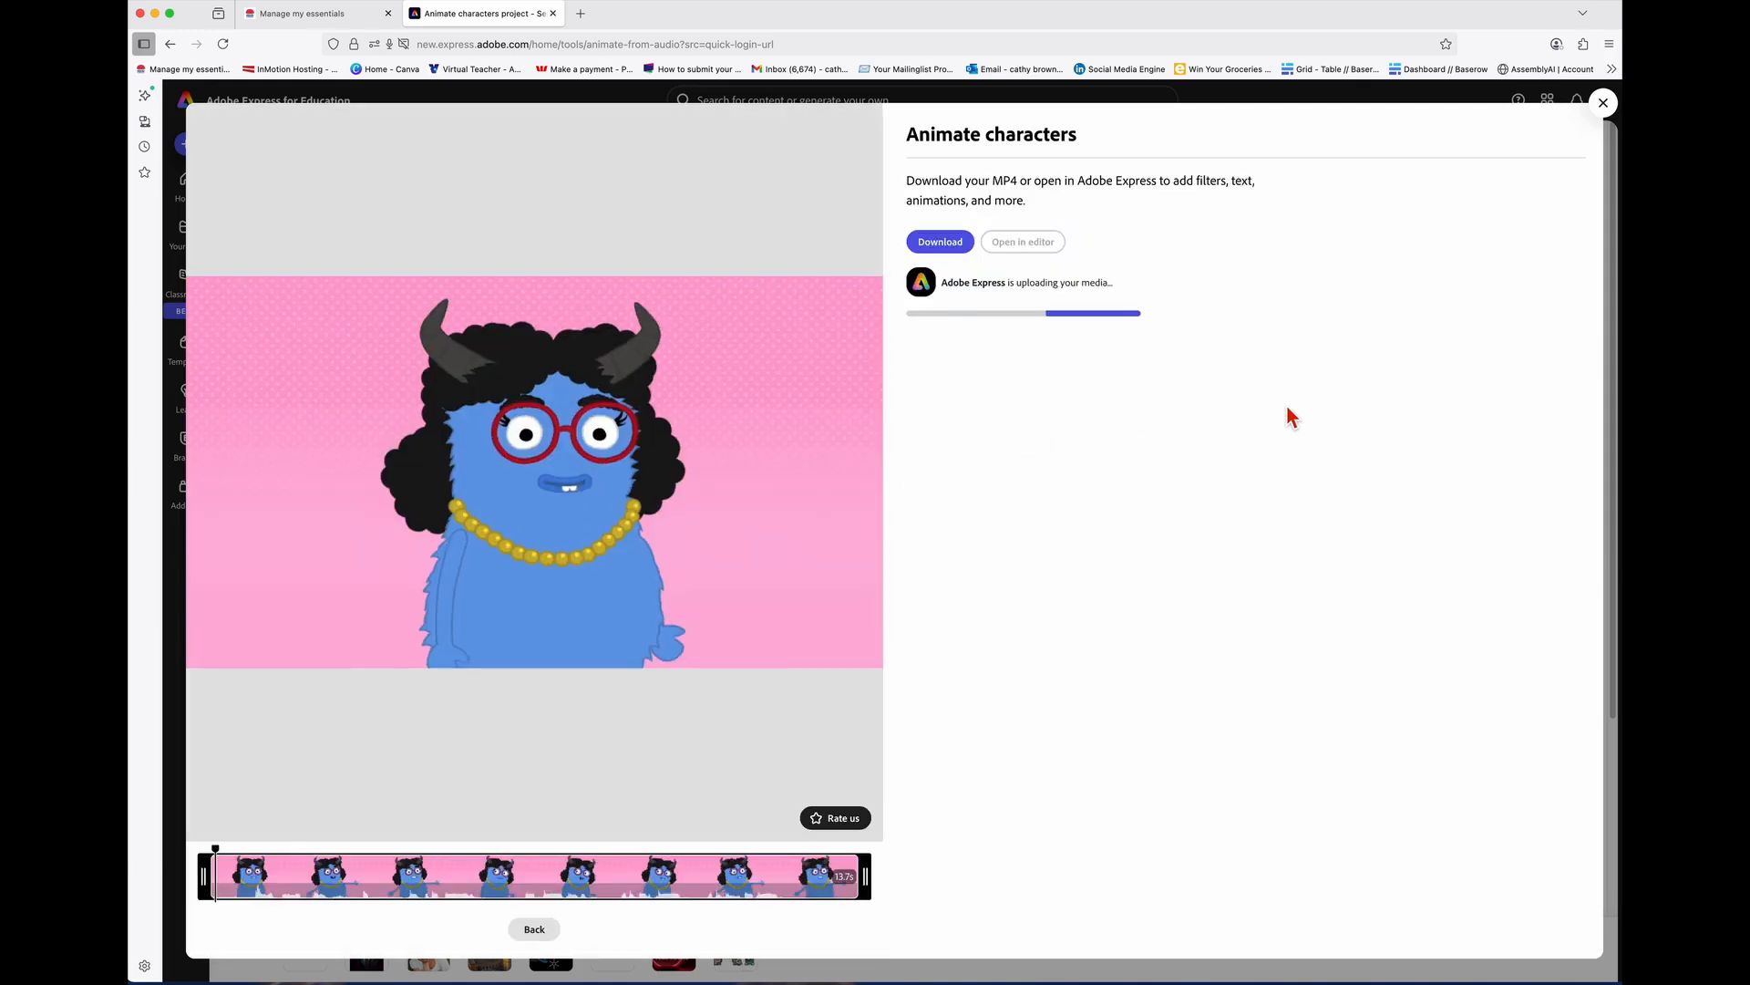
Step: Play back Dory's generated lip-synced animation and open it in the editor as a 0:14 clip
click(545, 481)
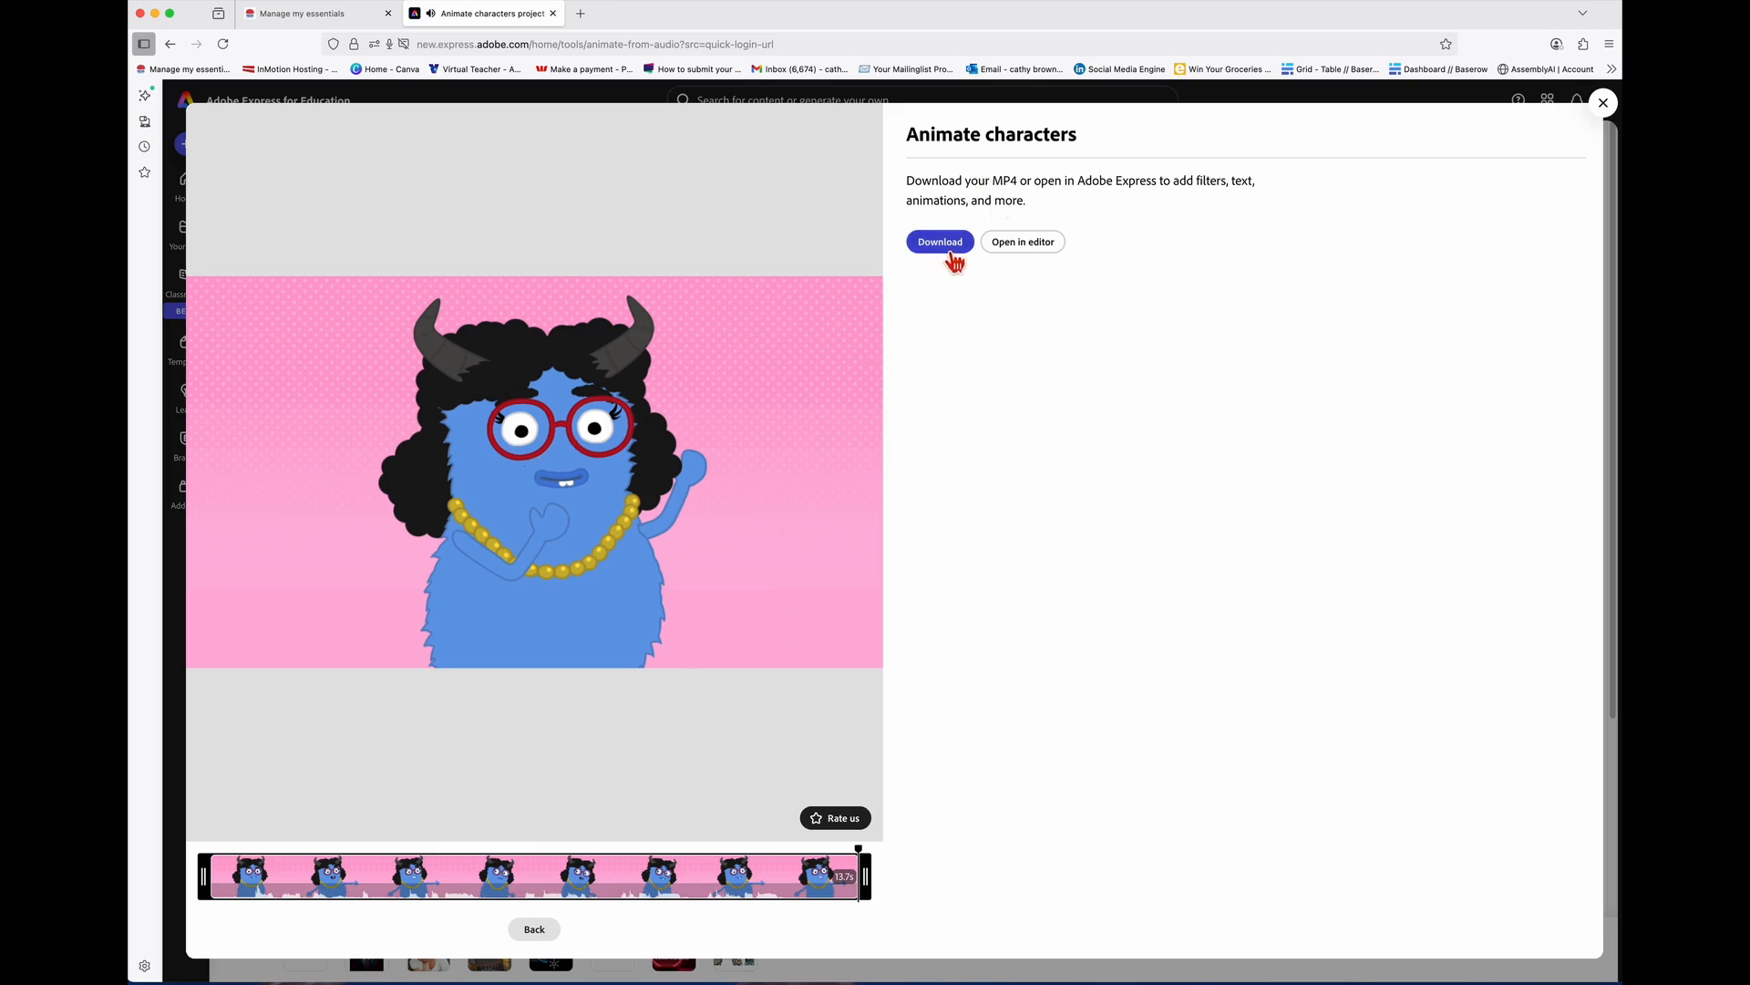
click(1041, 256)
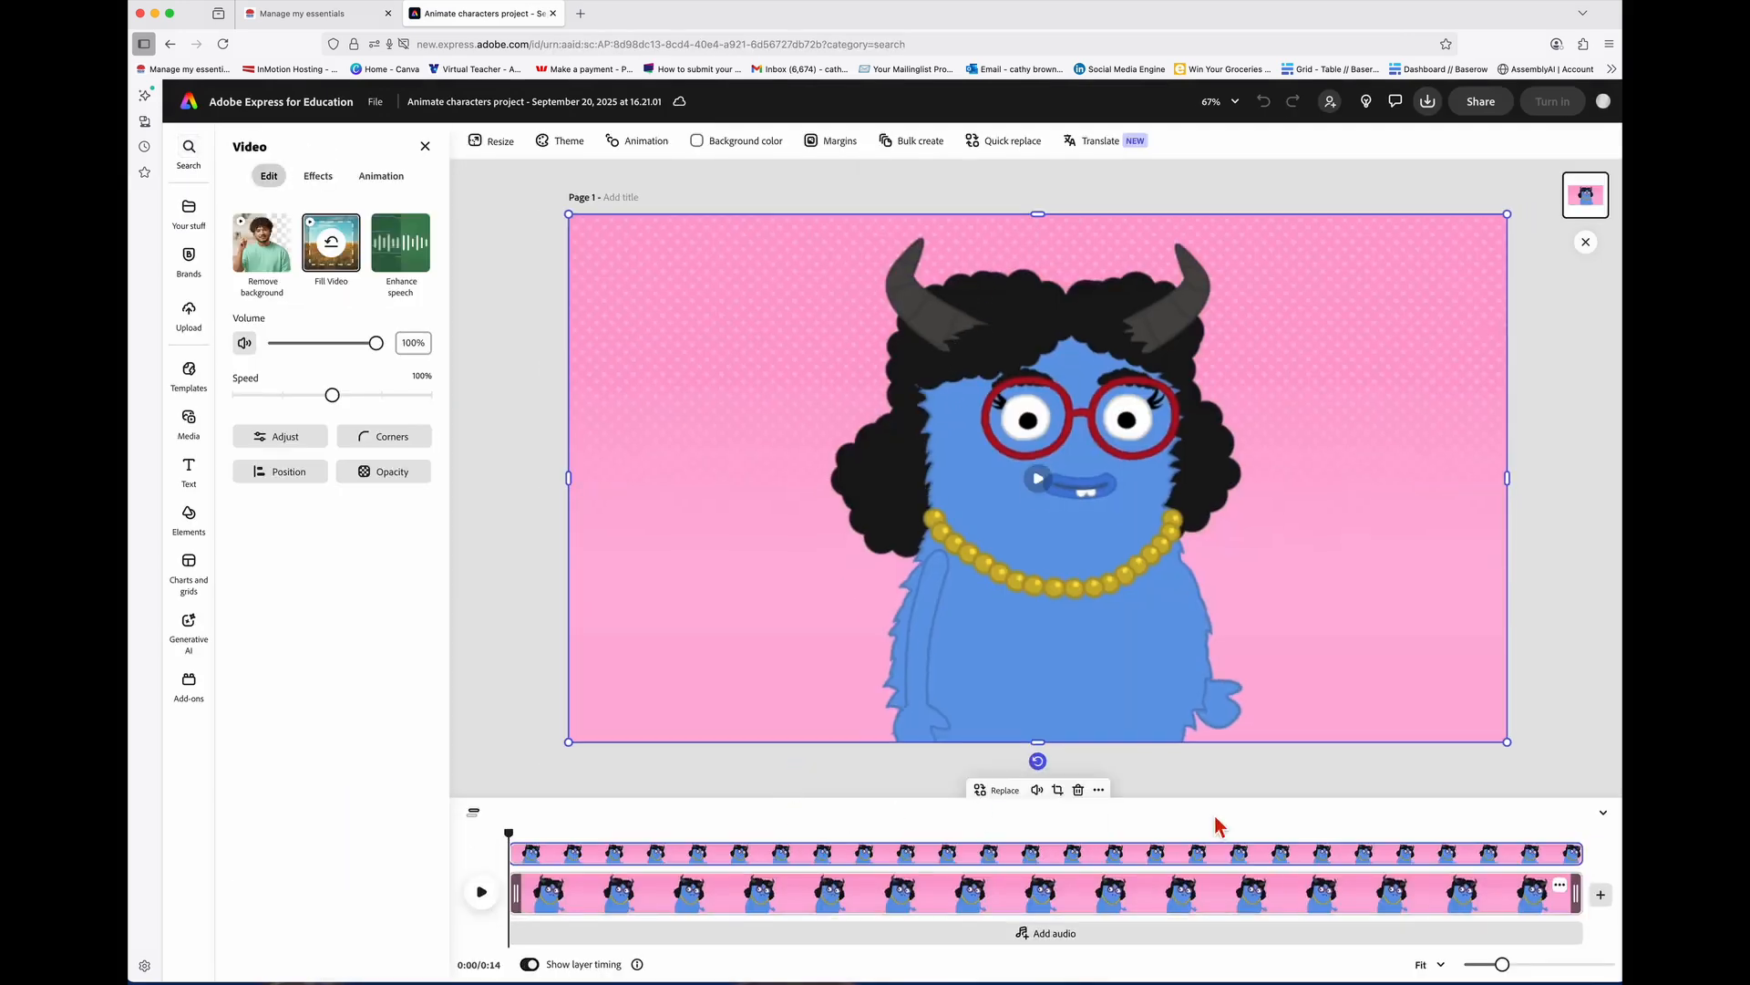
Step: Bring up the add-media options at the end of Dory's 0:14 timeline clip
click(1607, 905)
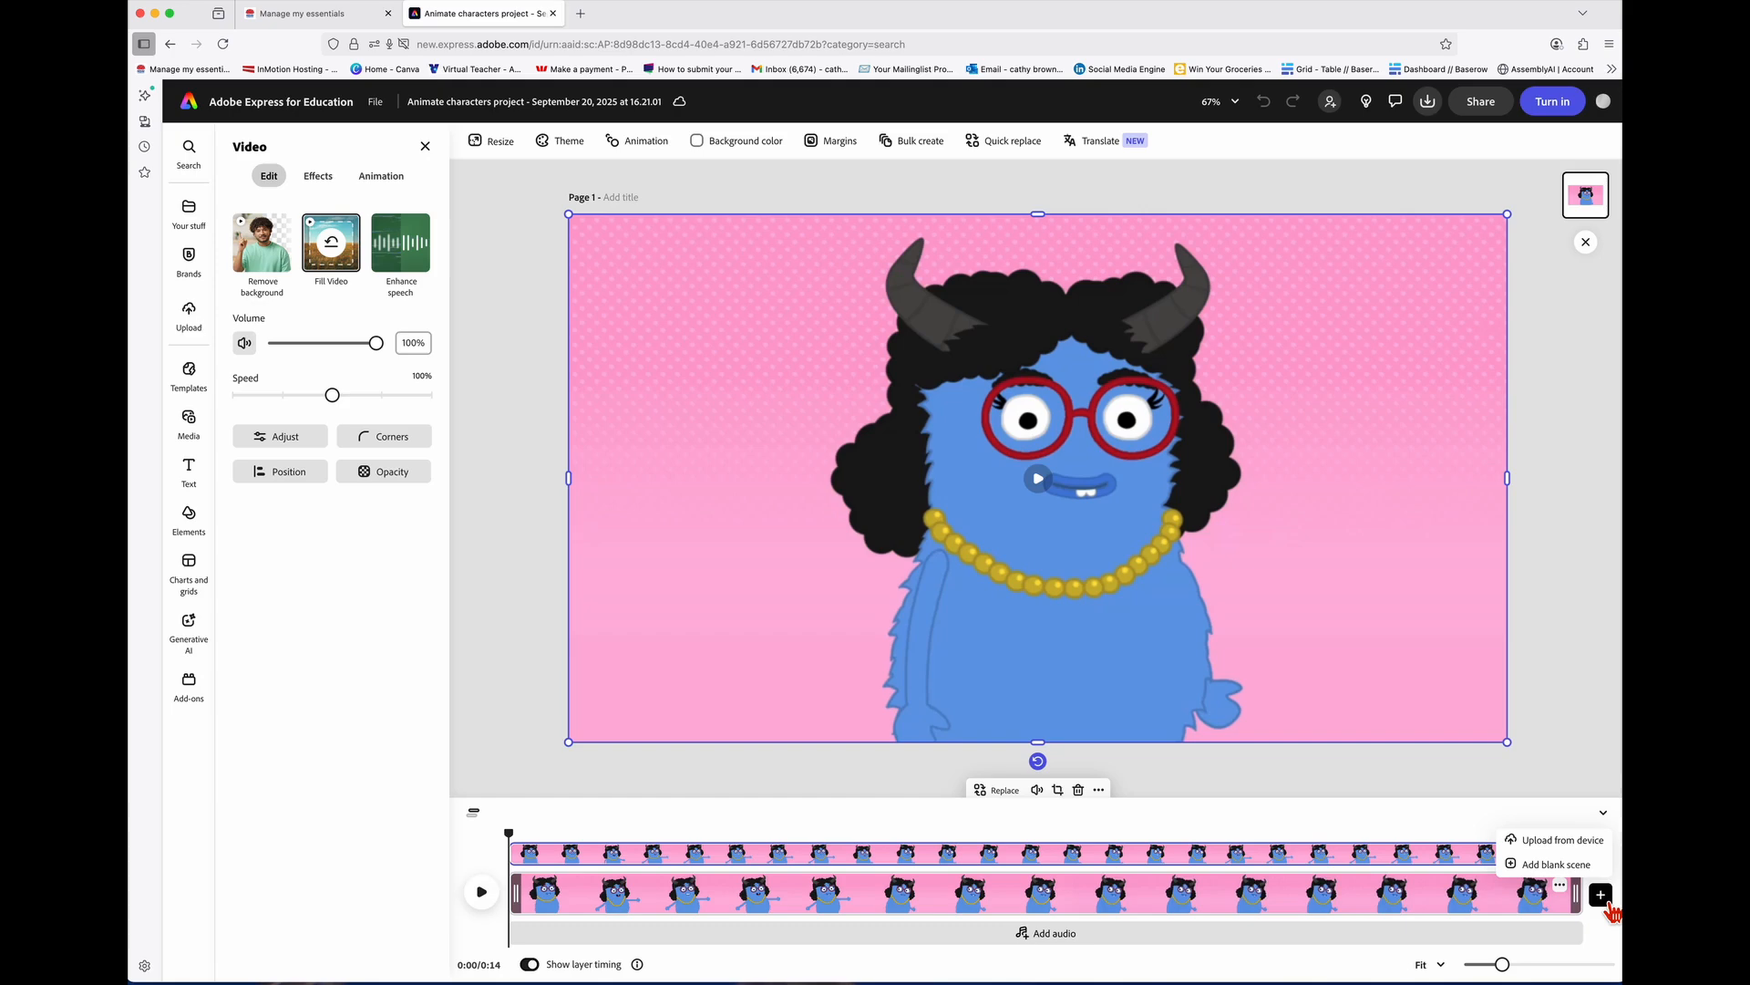
Step: Add a blank scene after the monster clip with a text box reading 'I like Rocks'
click(1560, 868)
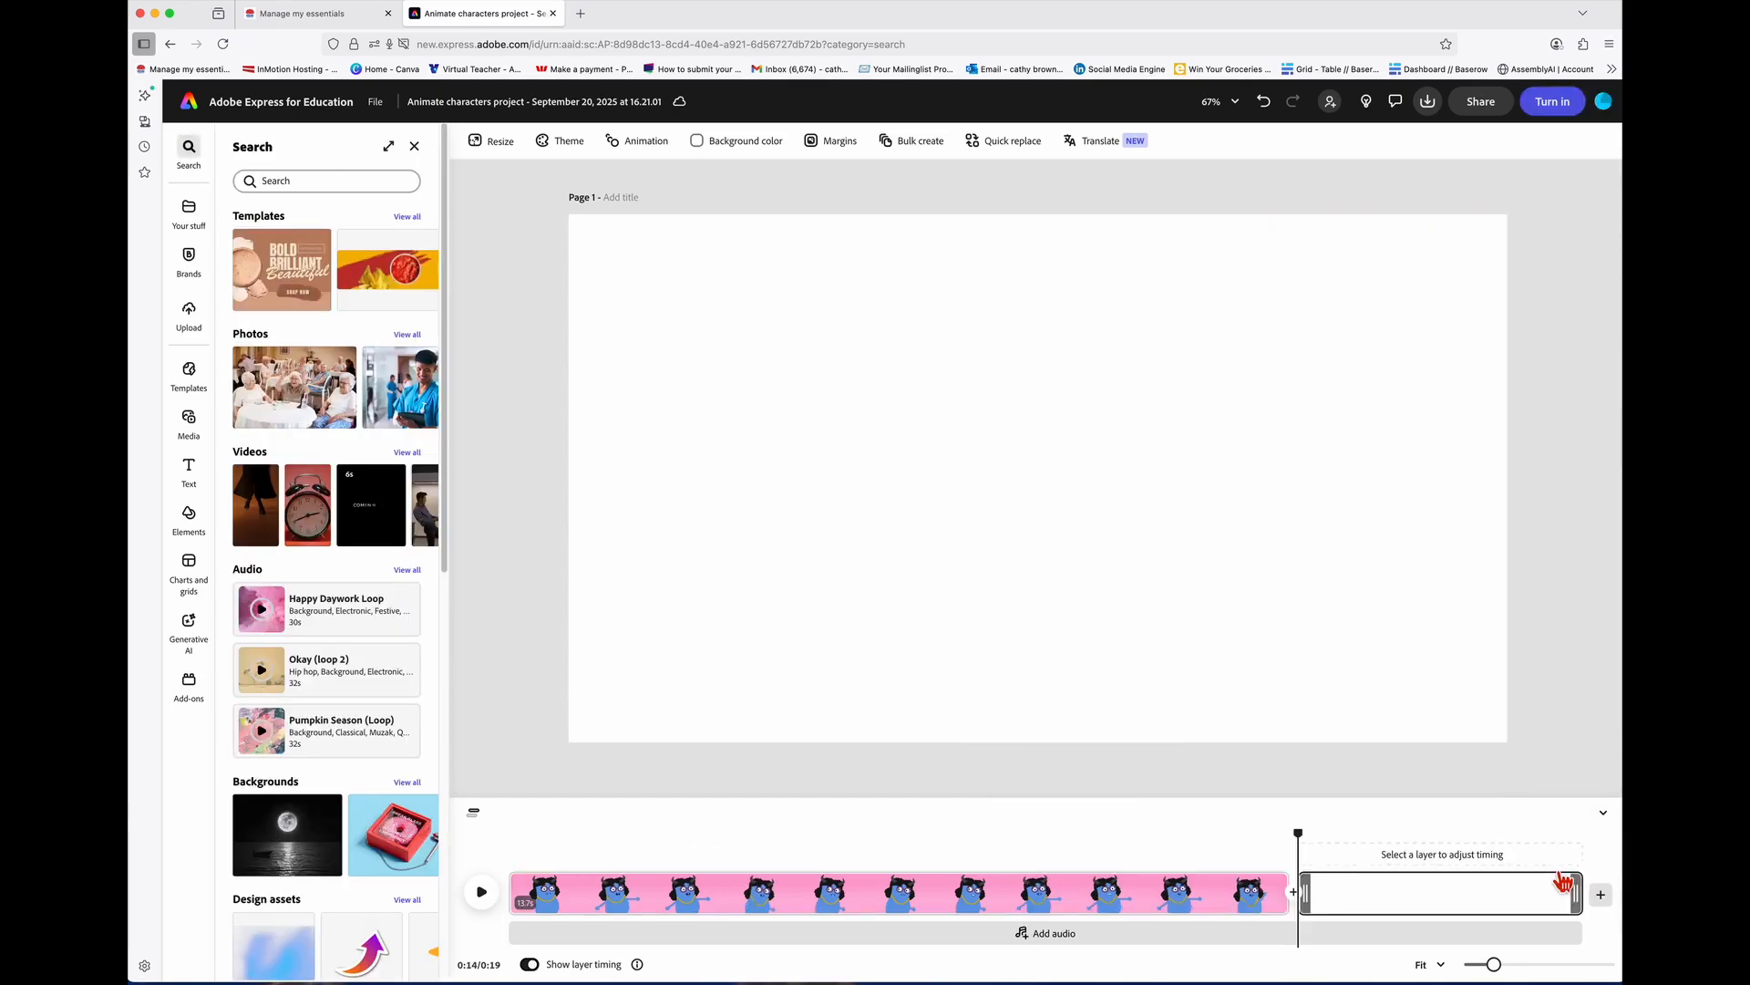
click(1468, 897)
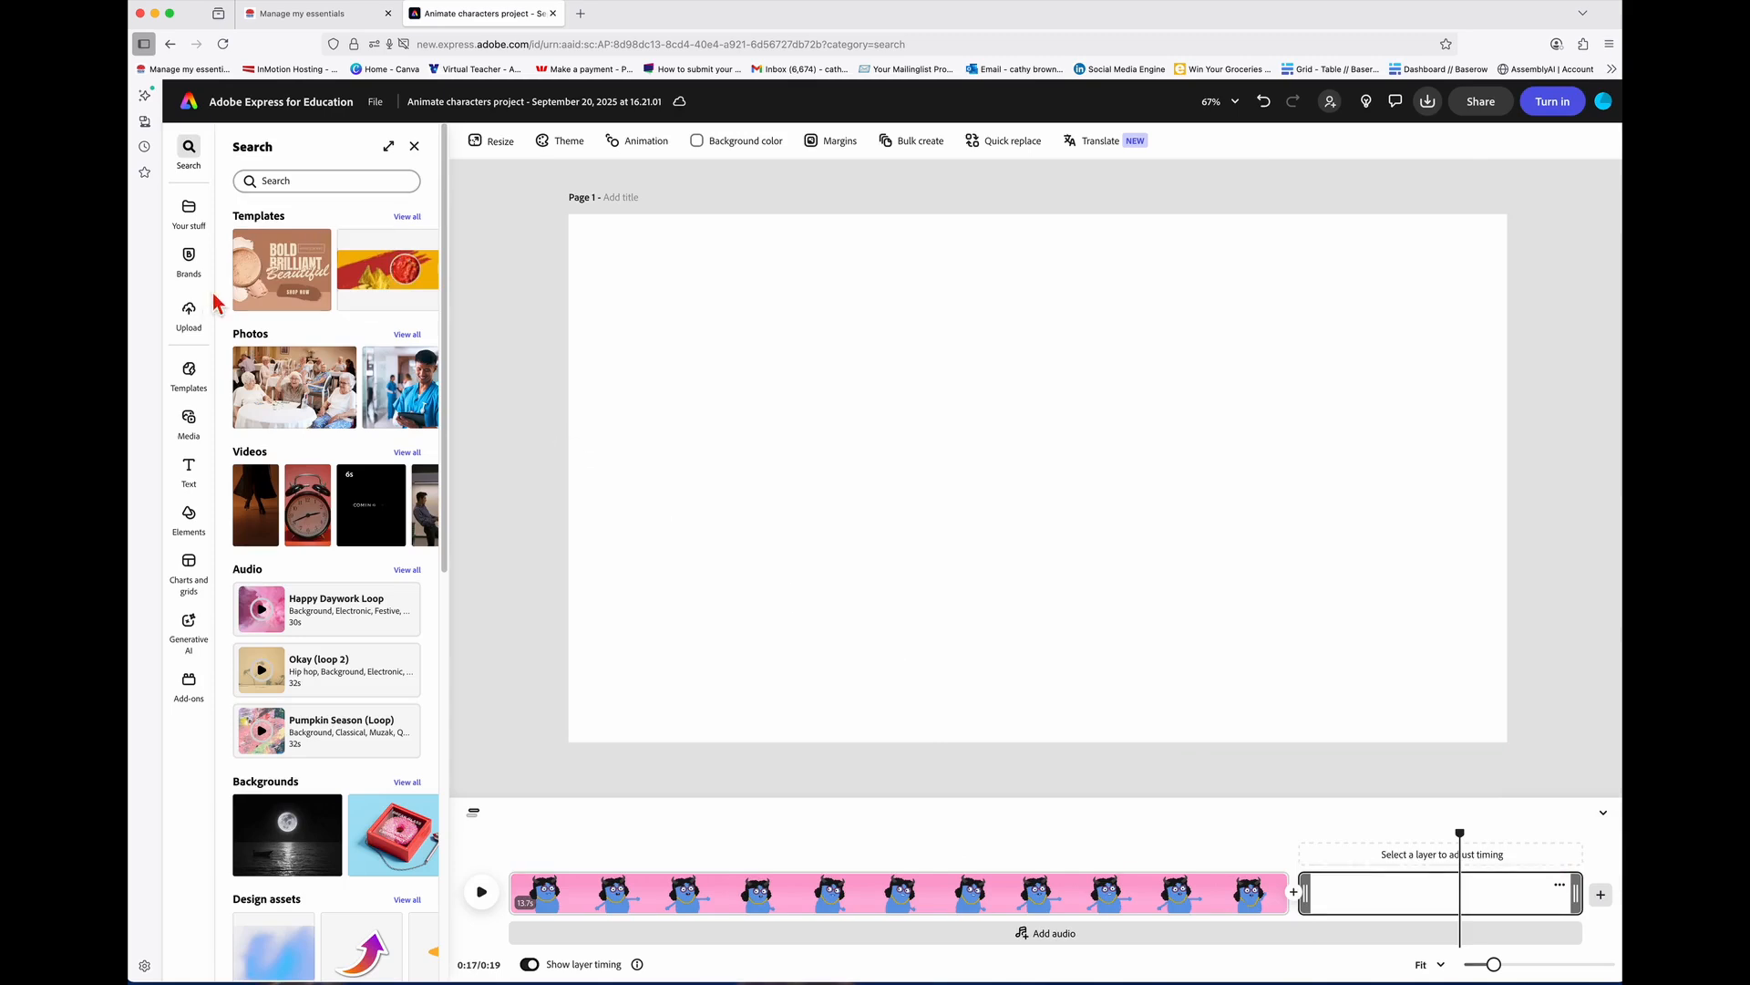
click(201, 472)
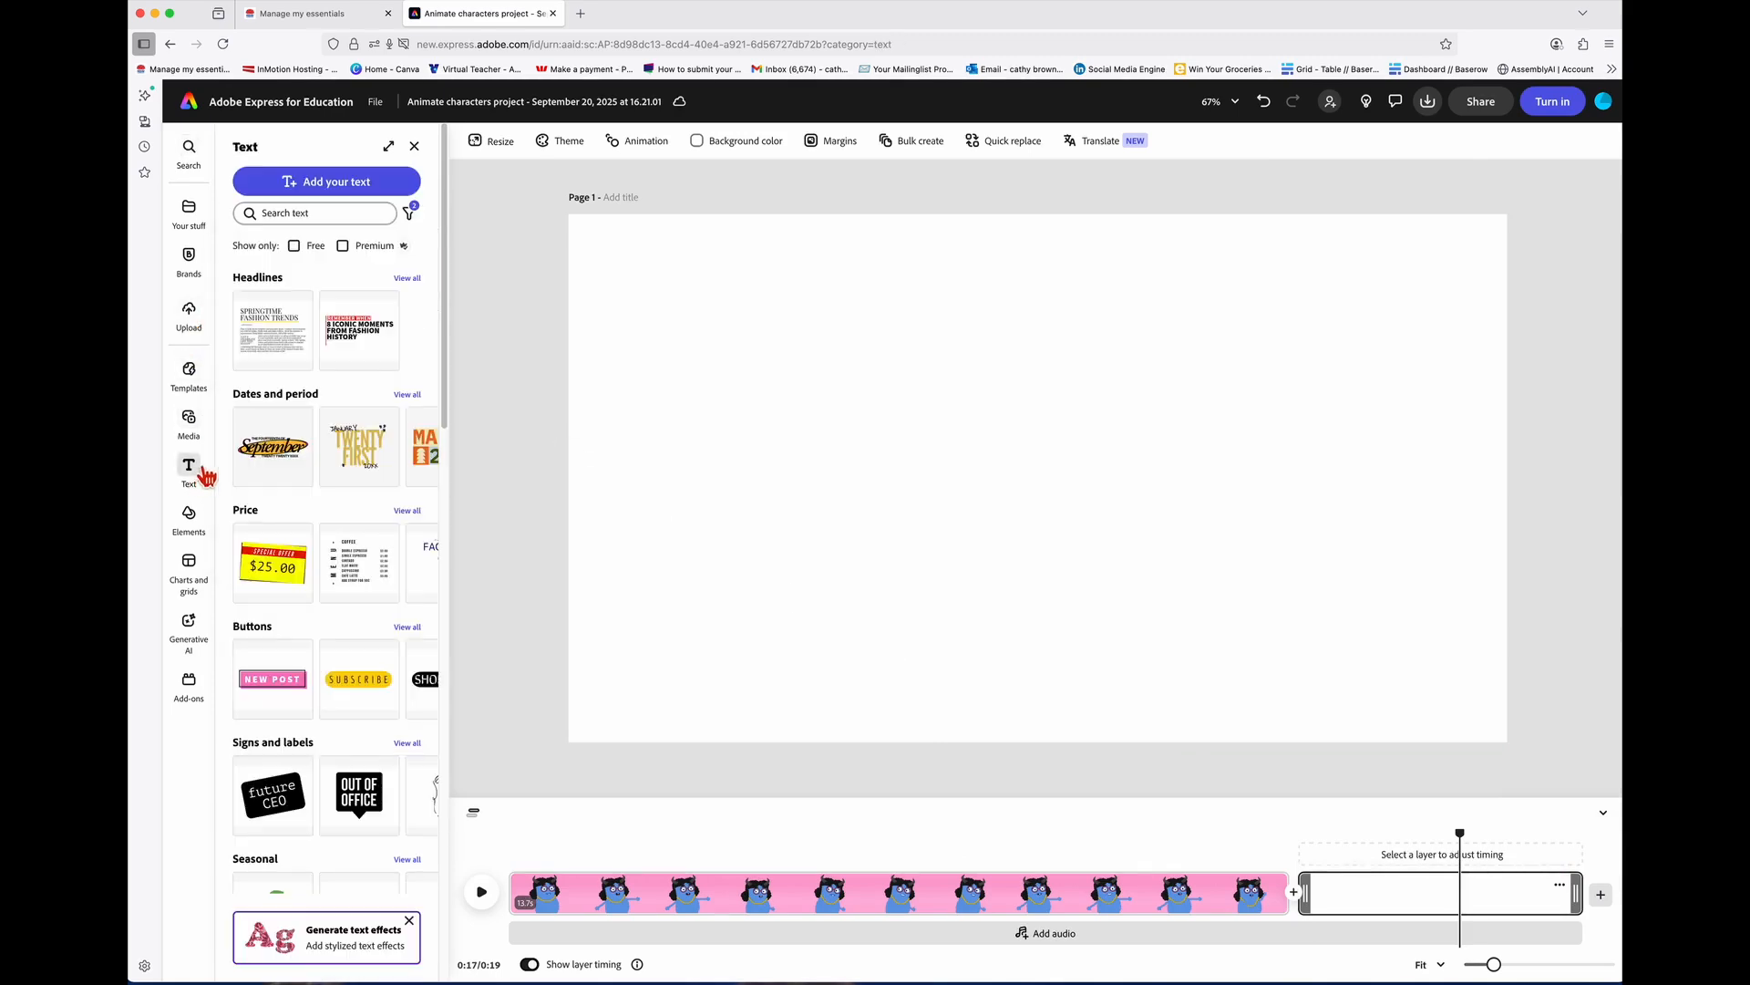
click(330, 215)
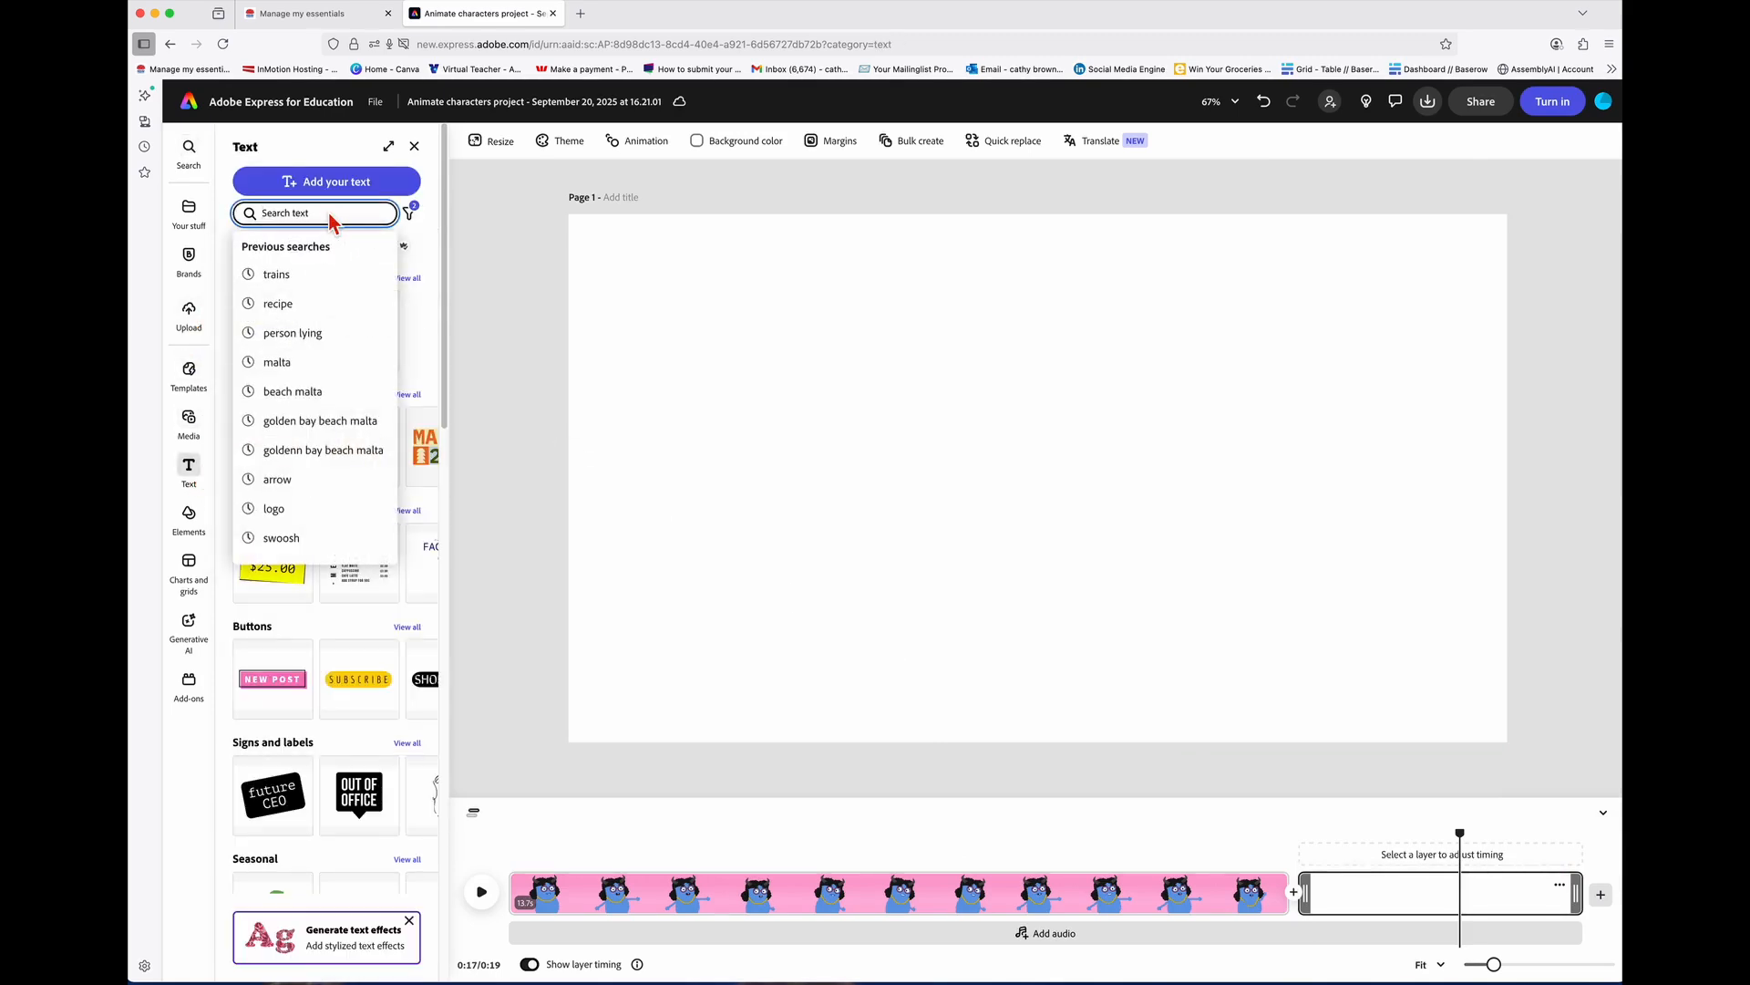
click(326, 181)
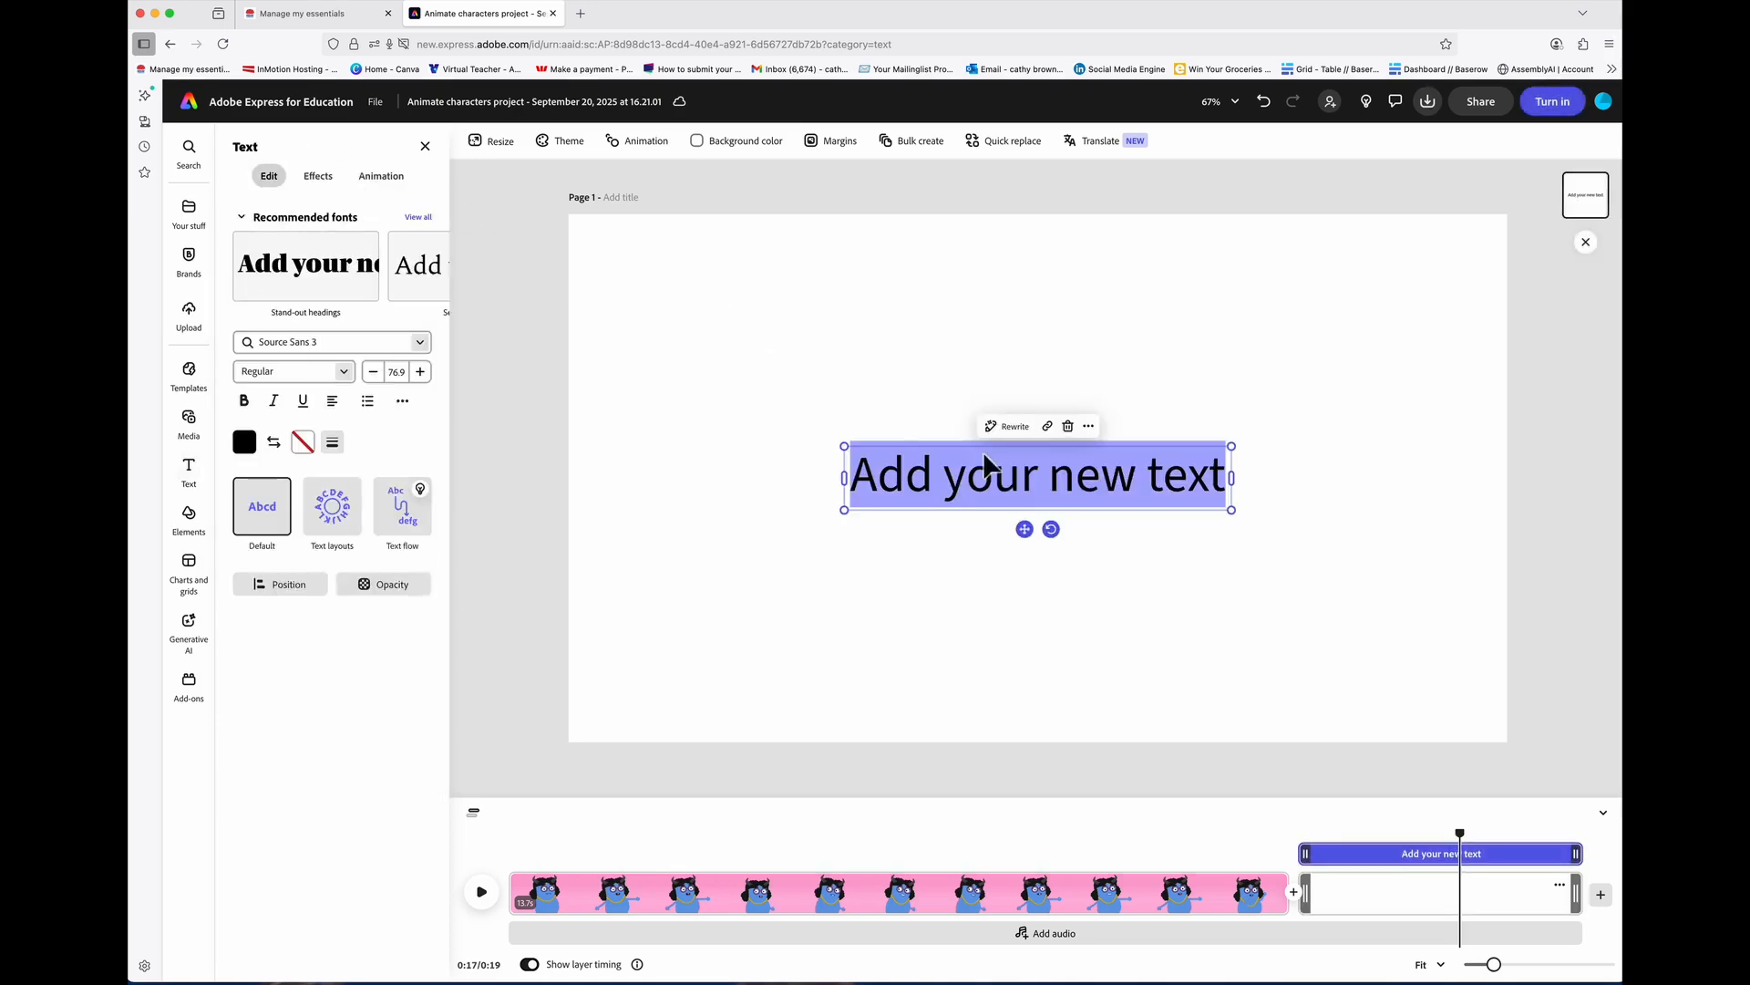
click(1232, 484)
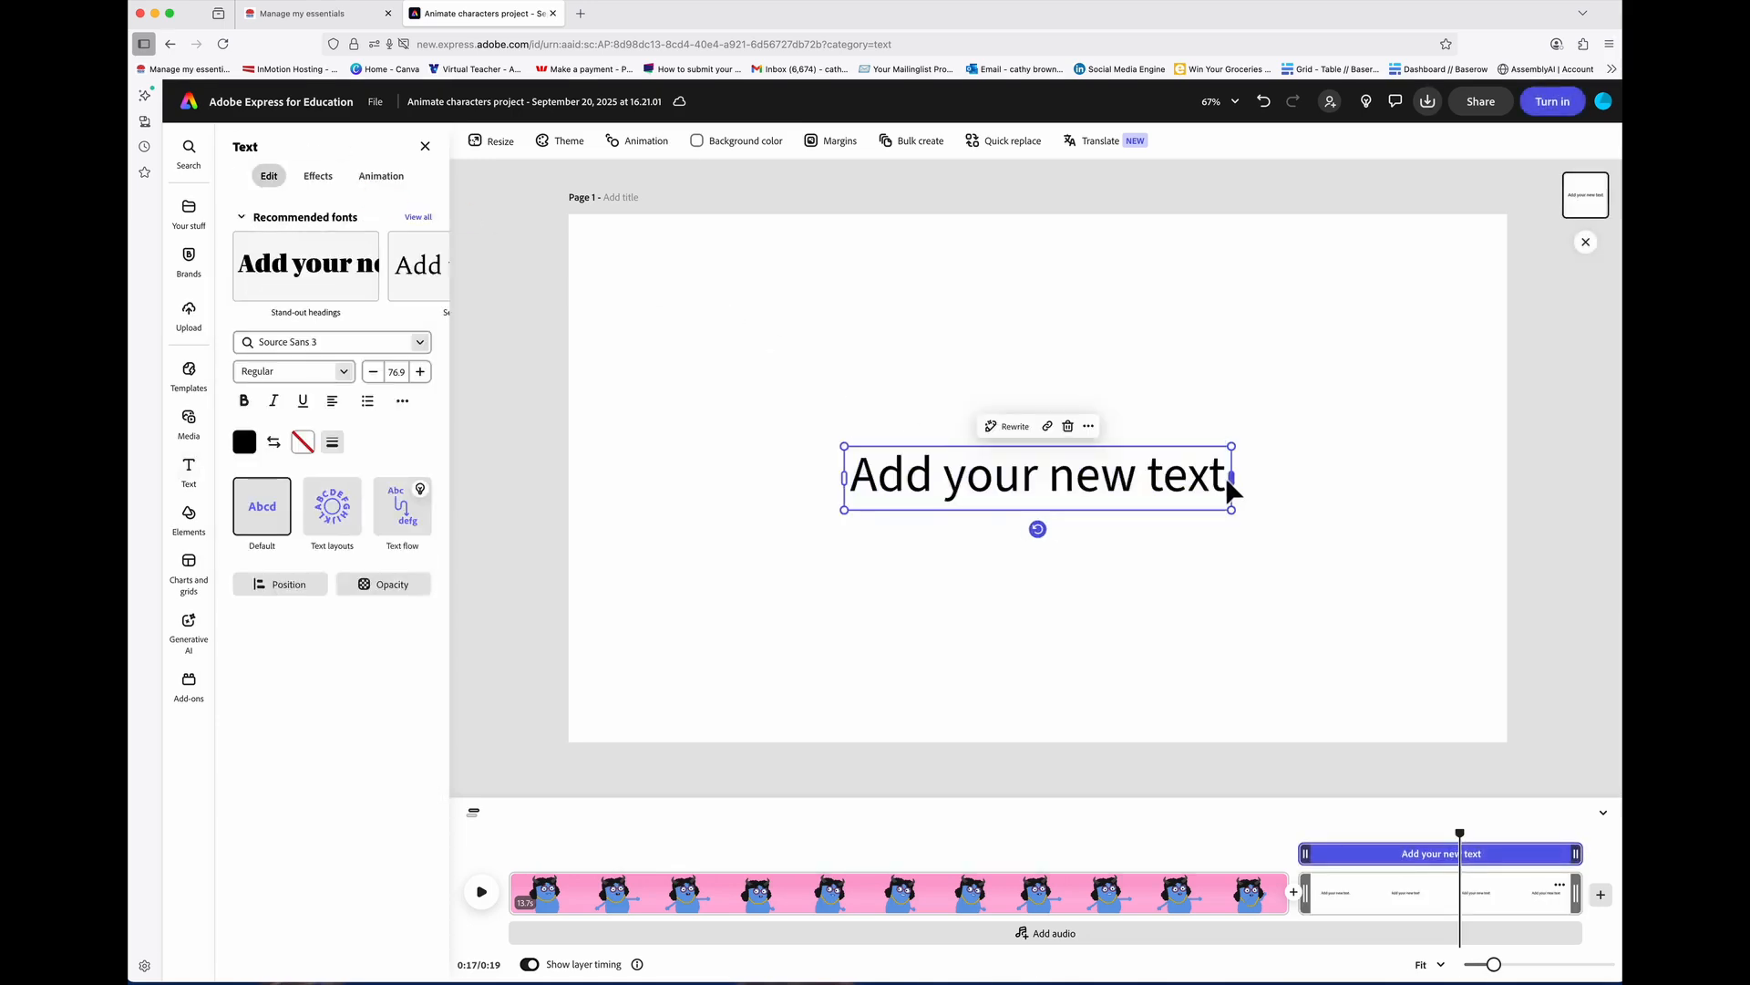
double_click(1222, 475)
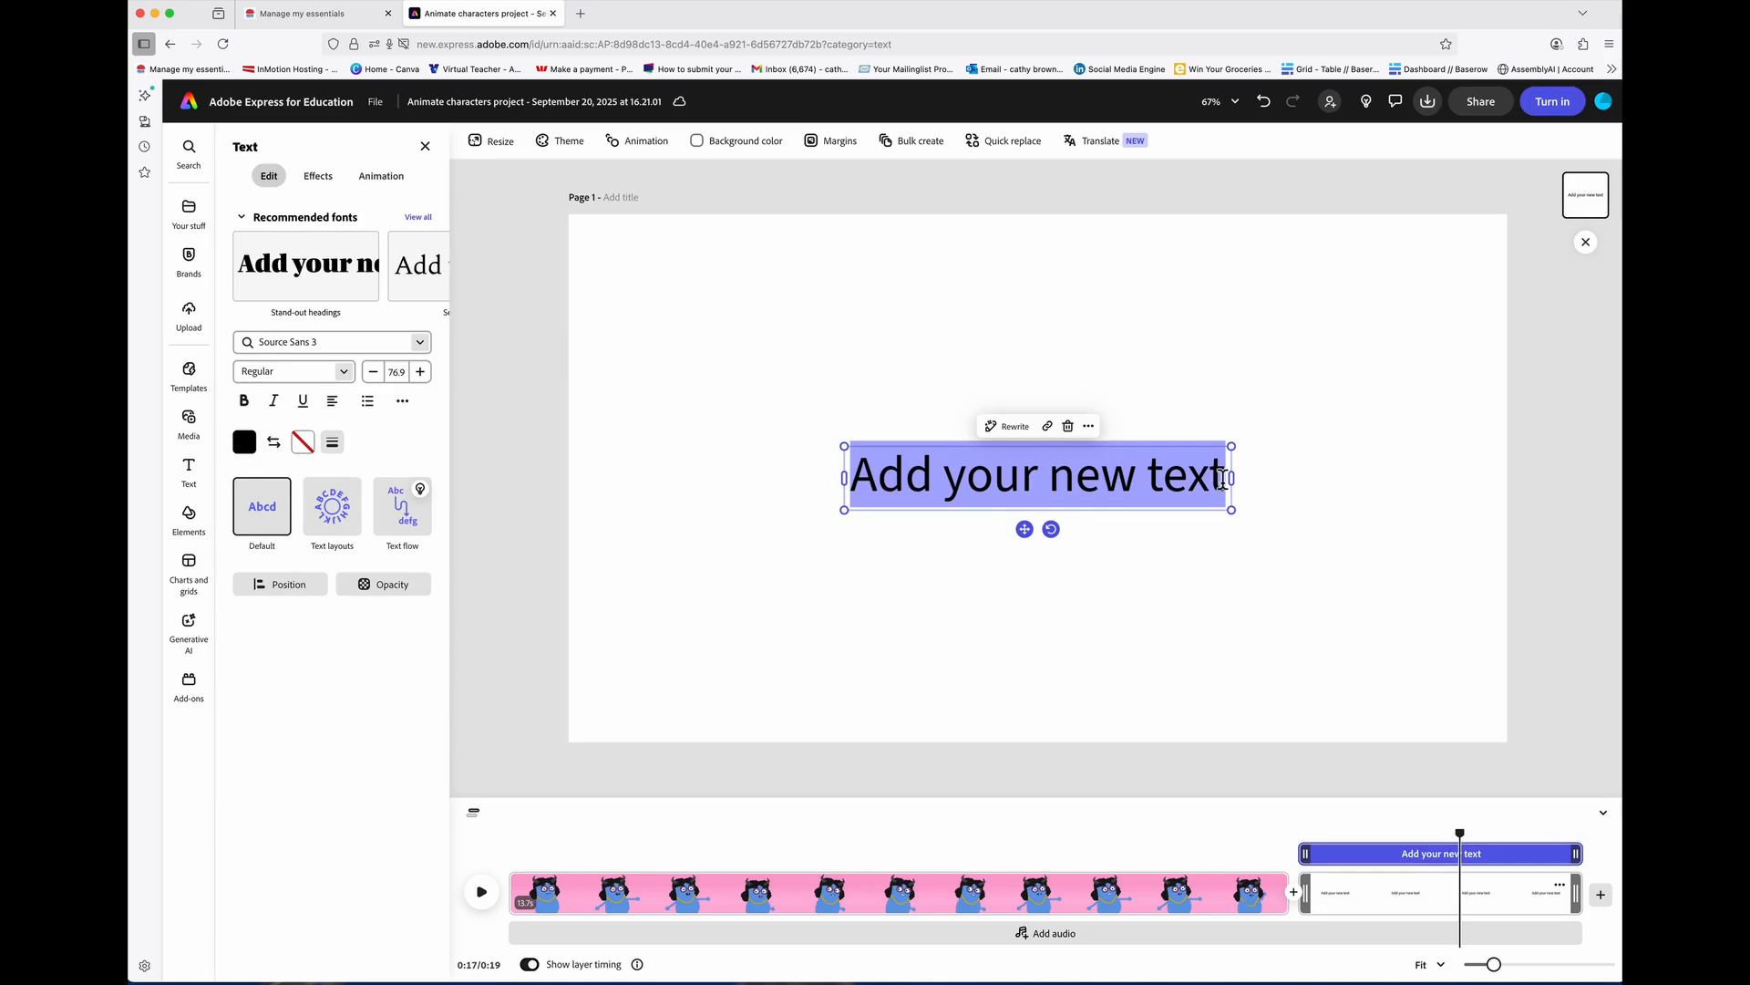
text(I like Ro)
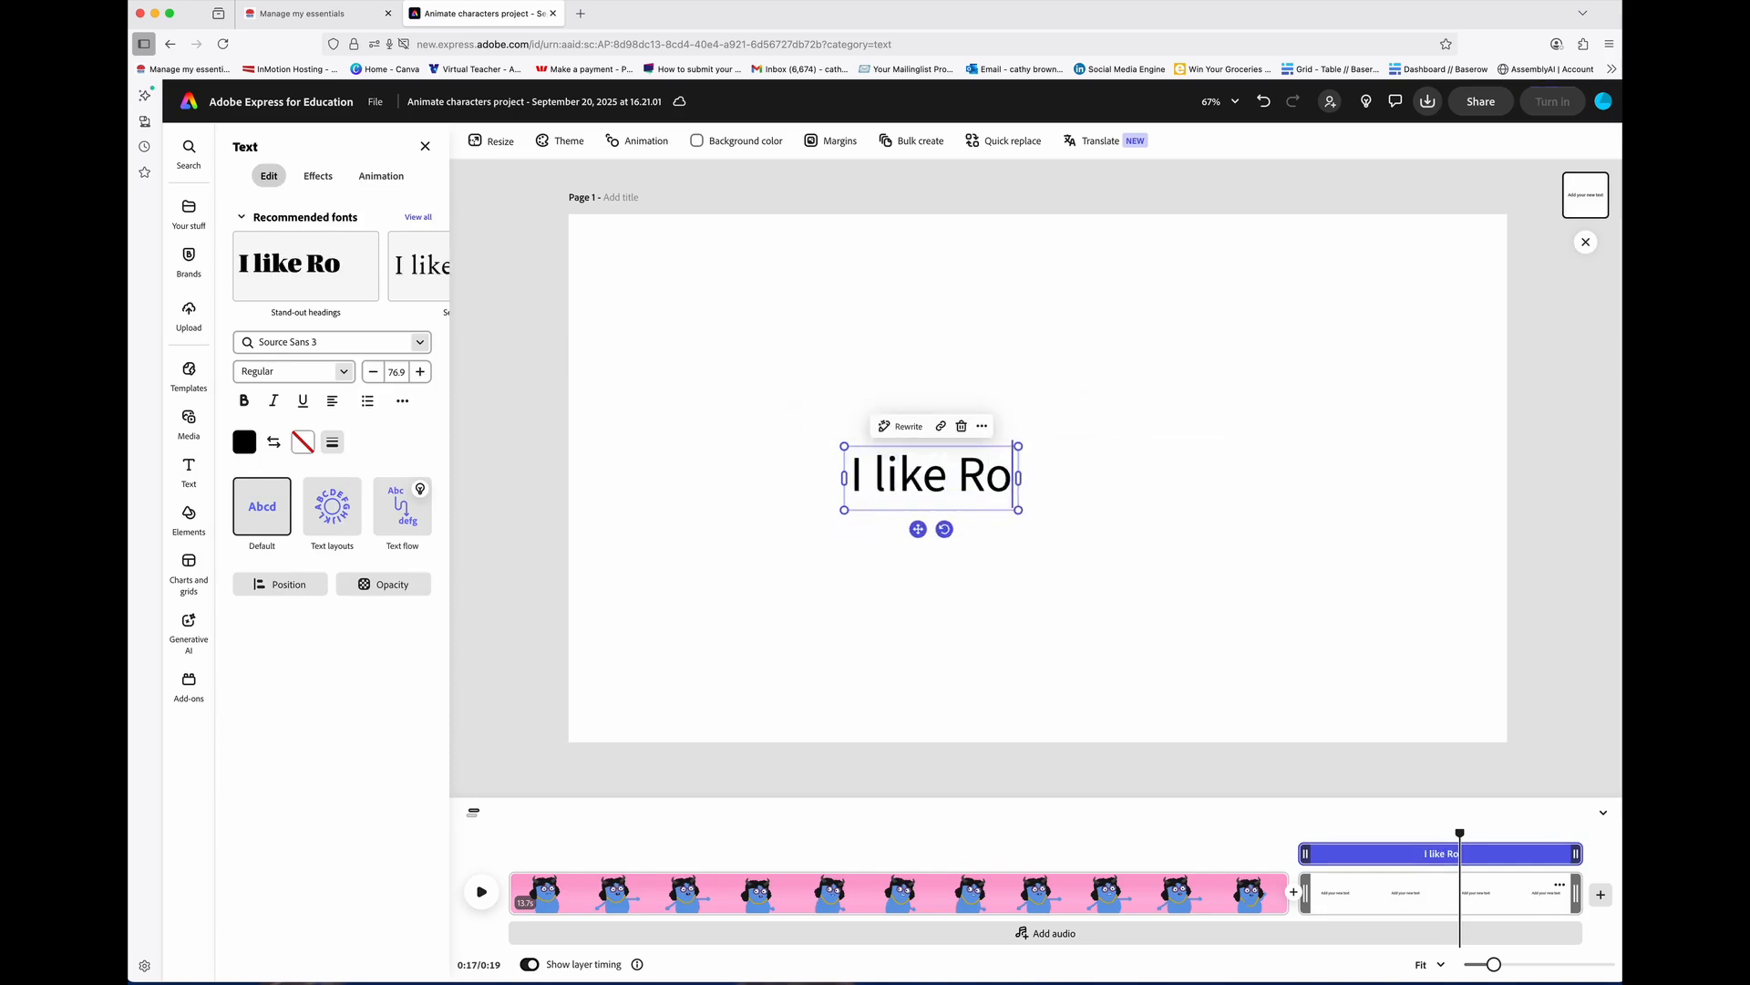
text(cks)
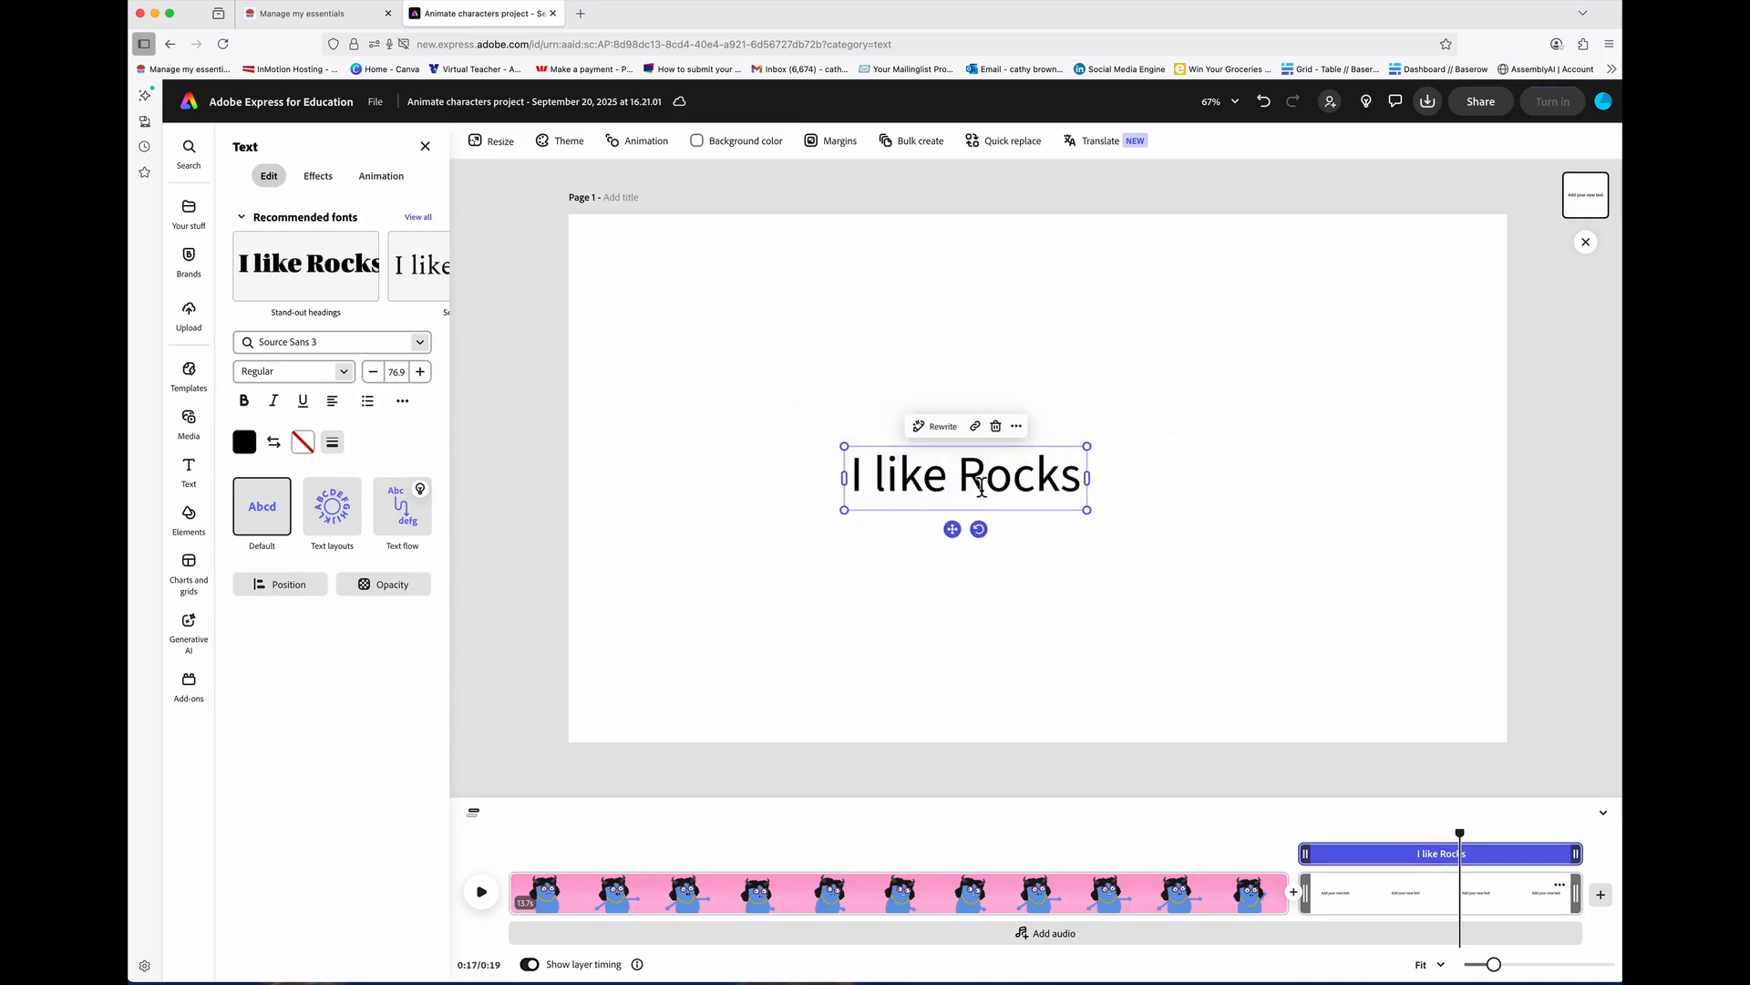
Step: Enlarge and centre the title near the top, set in Utopia Std Black Headline
drag(986, 459, 1045, 339)
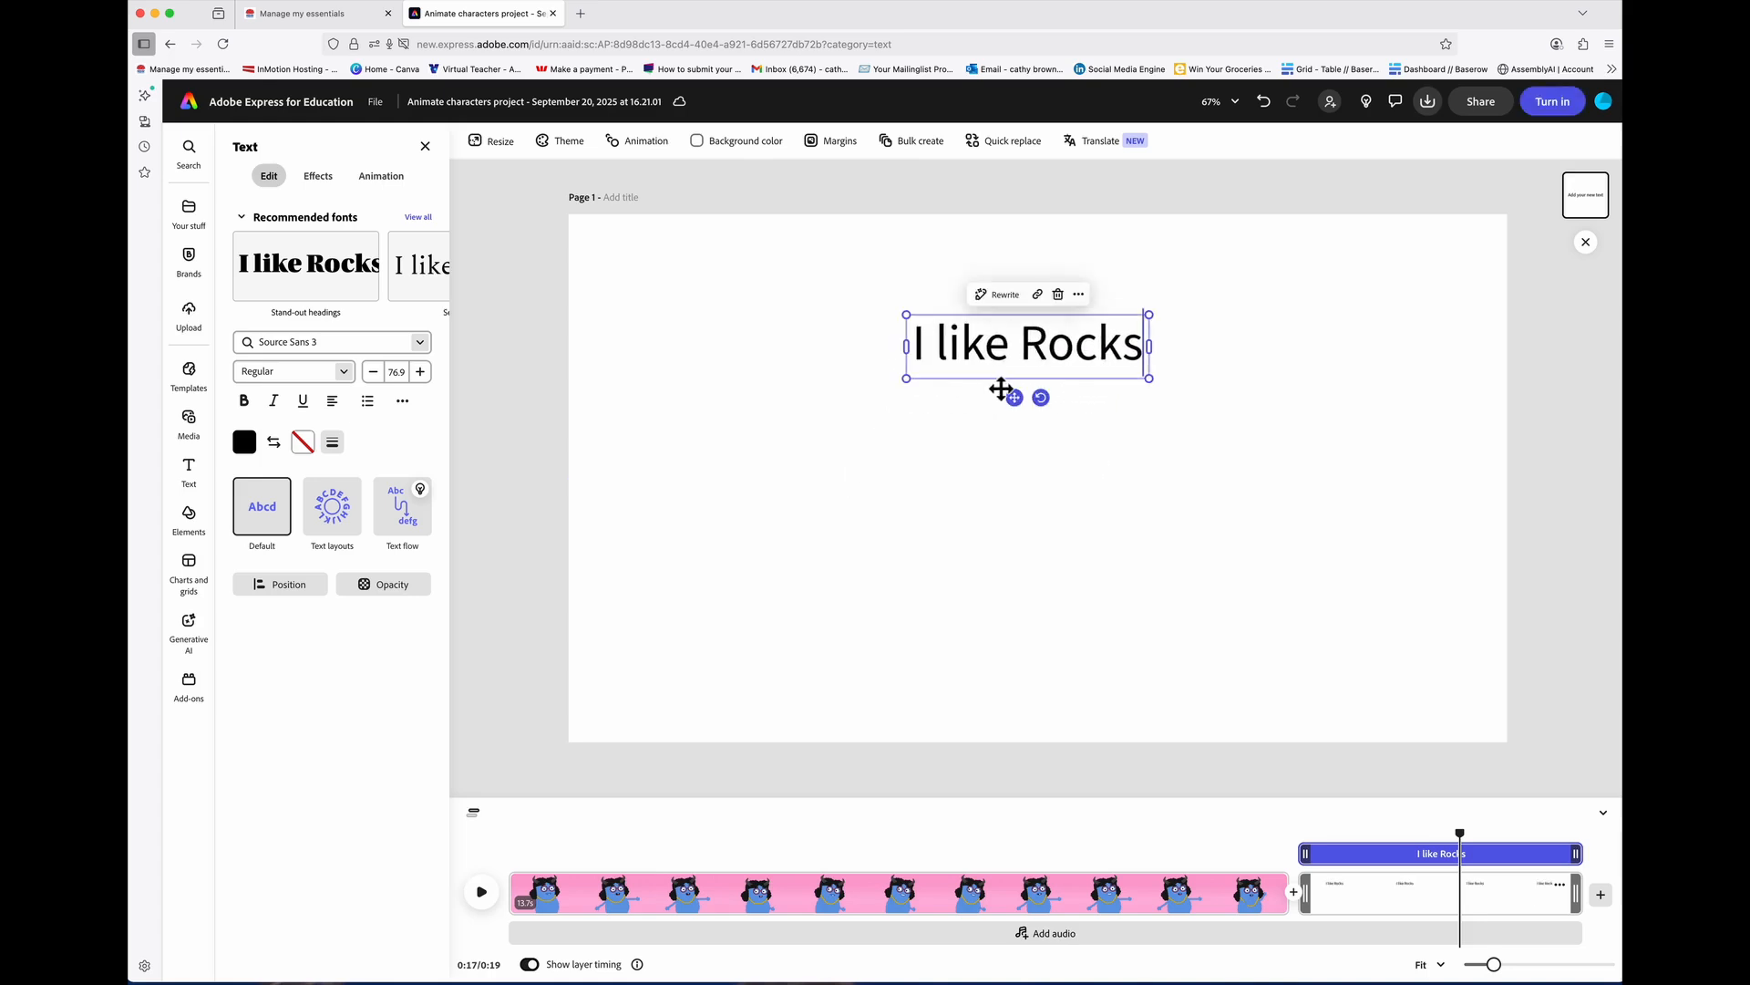
drag(1157, 383, 1449, 576)
click(1328, 407)
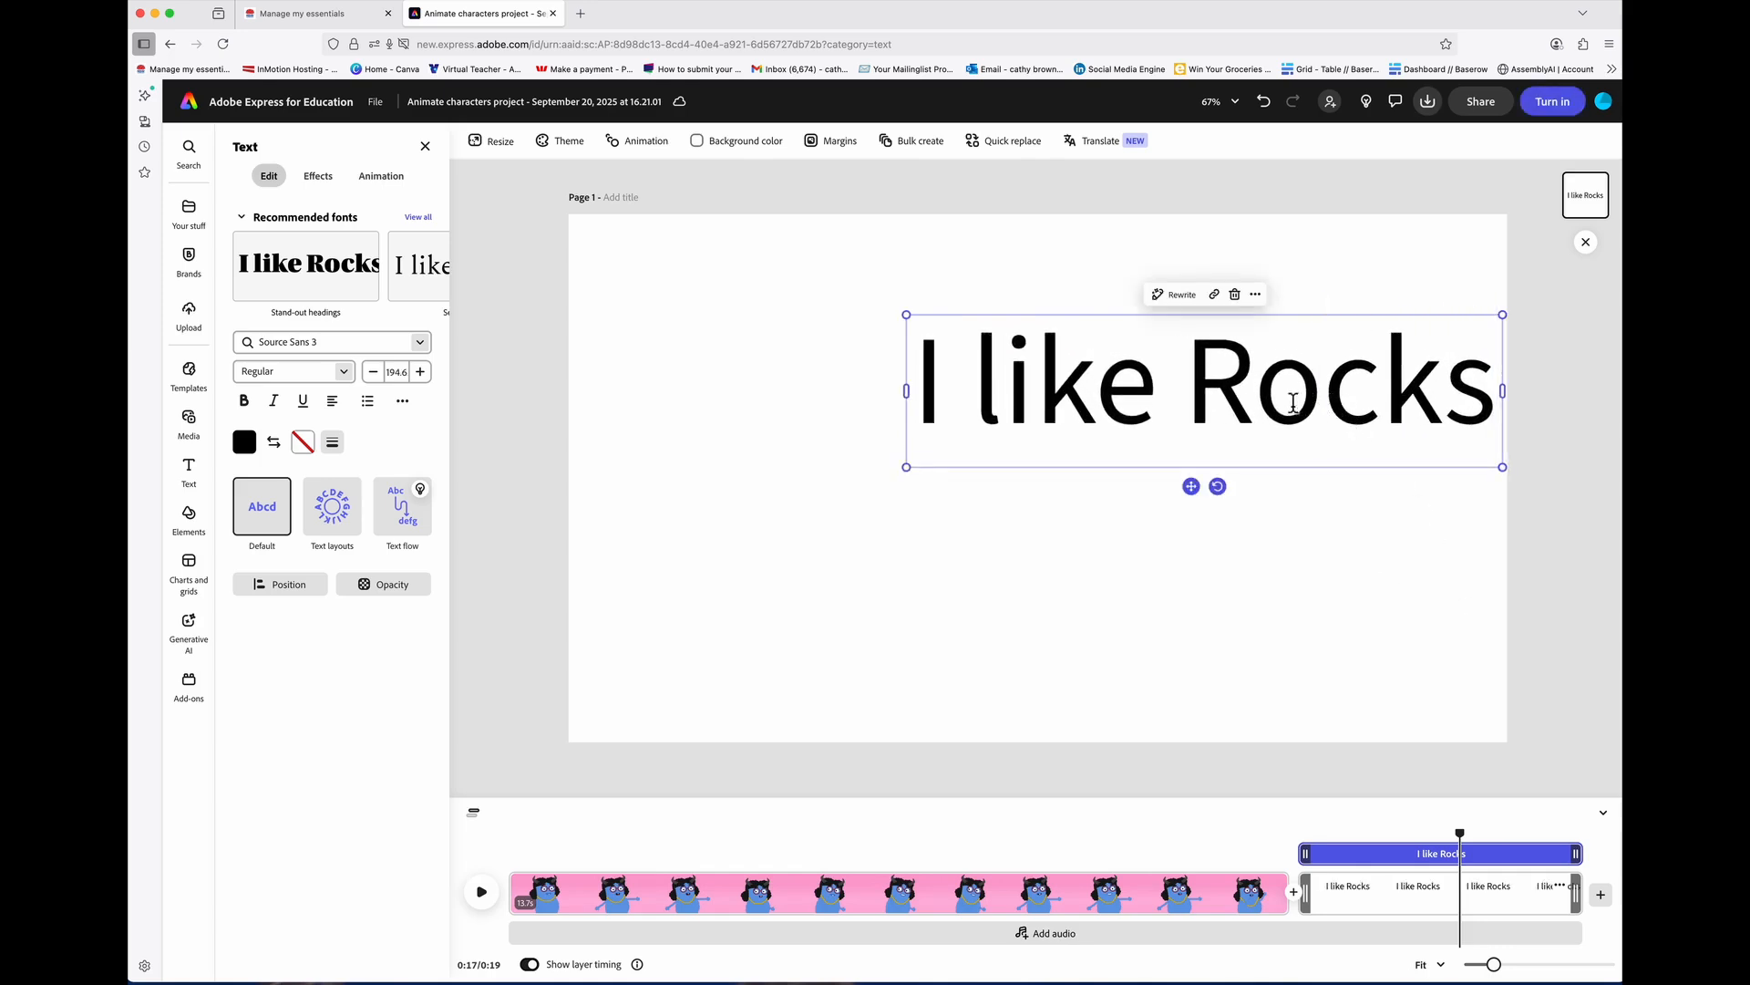
drag(1058, 333, 895, 320)
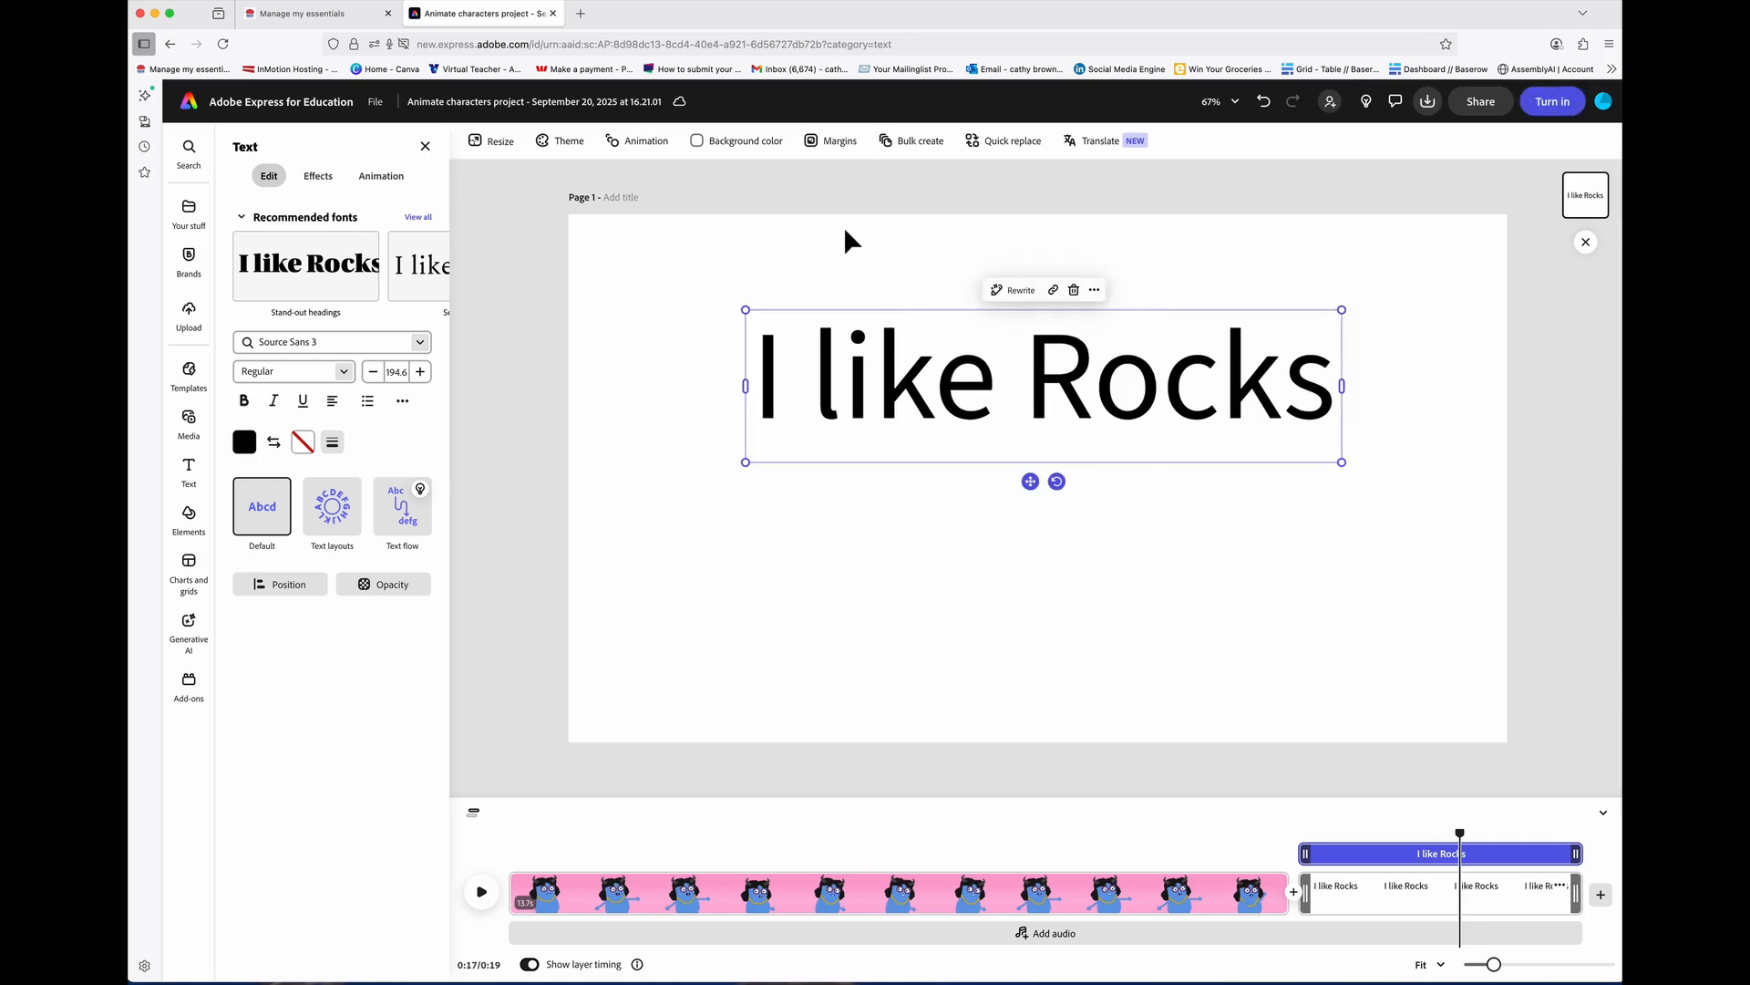
click(352, 278)
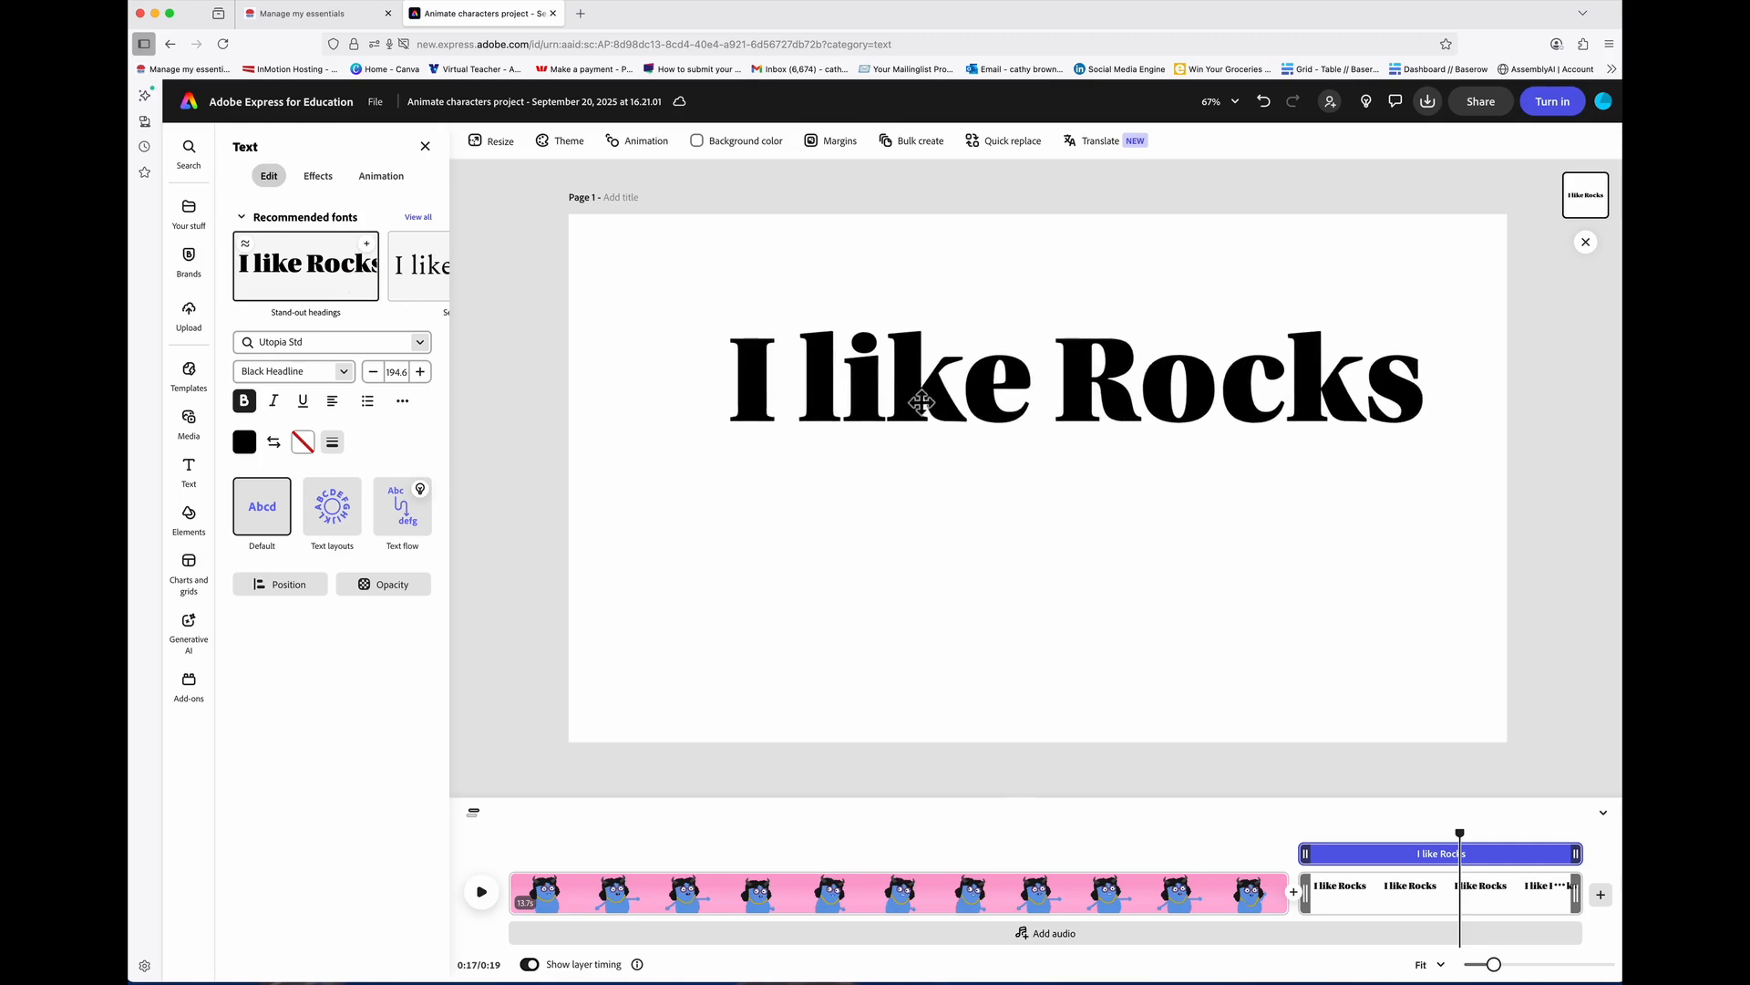
Step: Add an enlarged 'by Cathy' byline in Source Sans 3 below the title
click(364, 187)
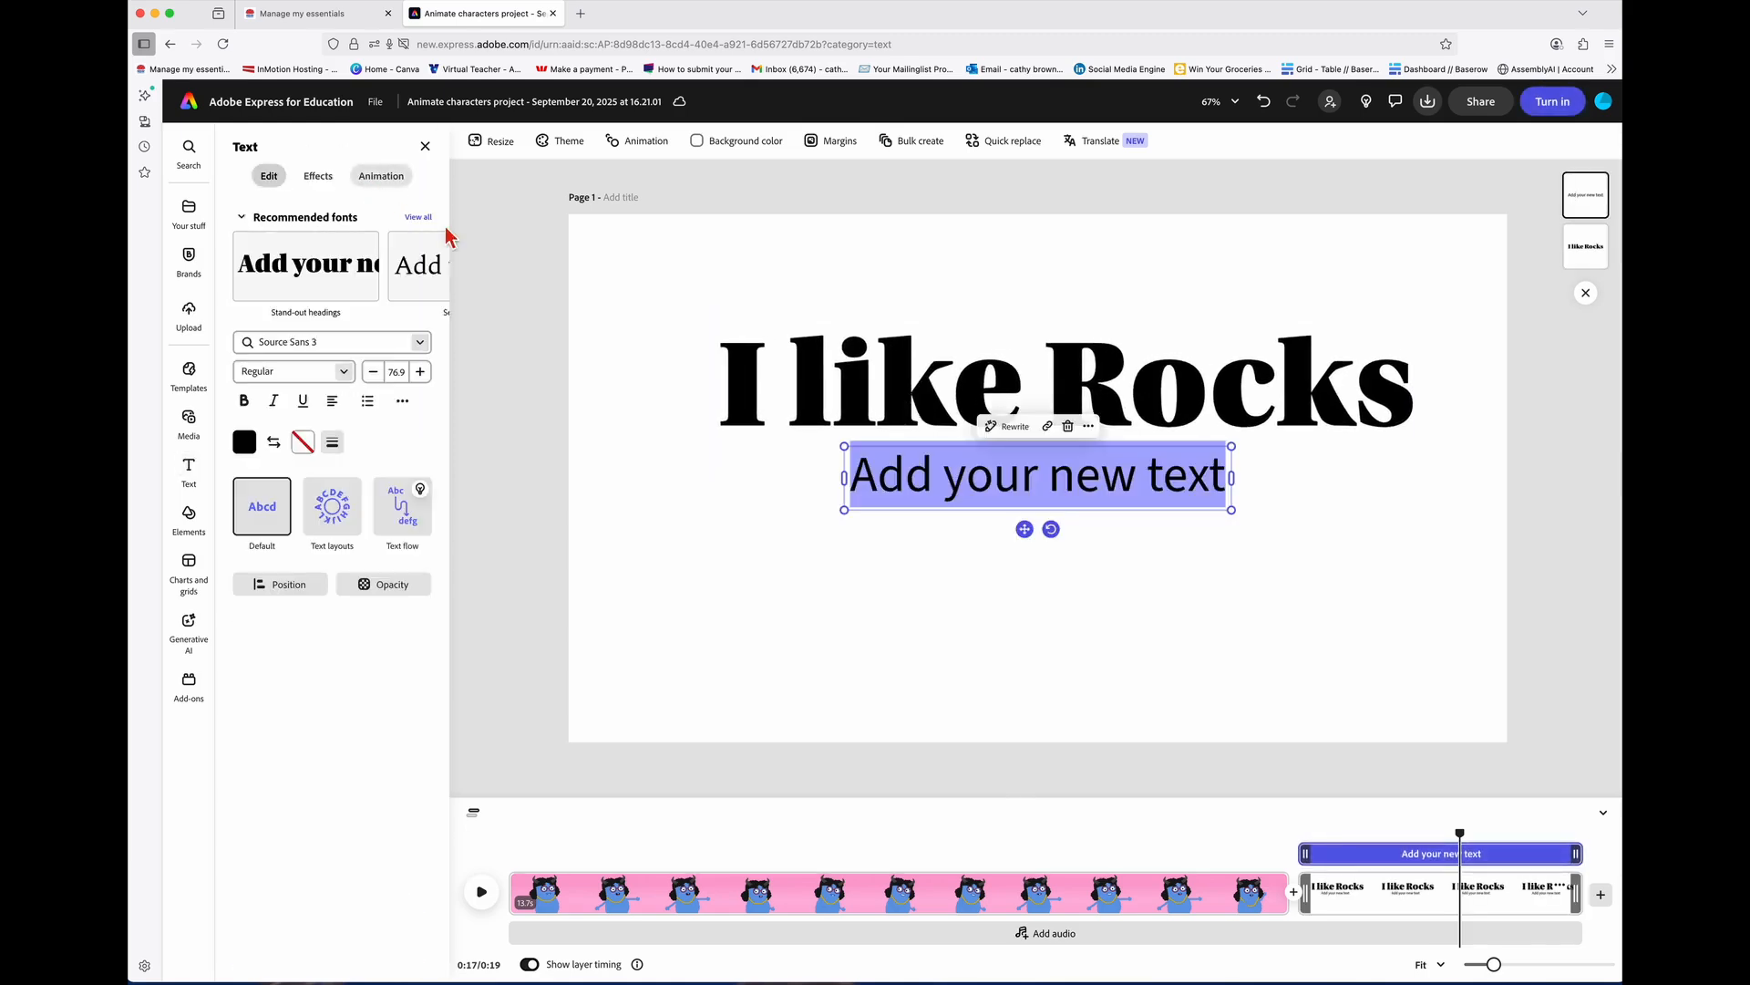
click(933, 472)
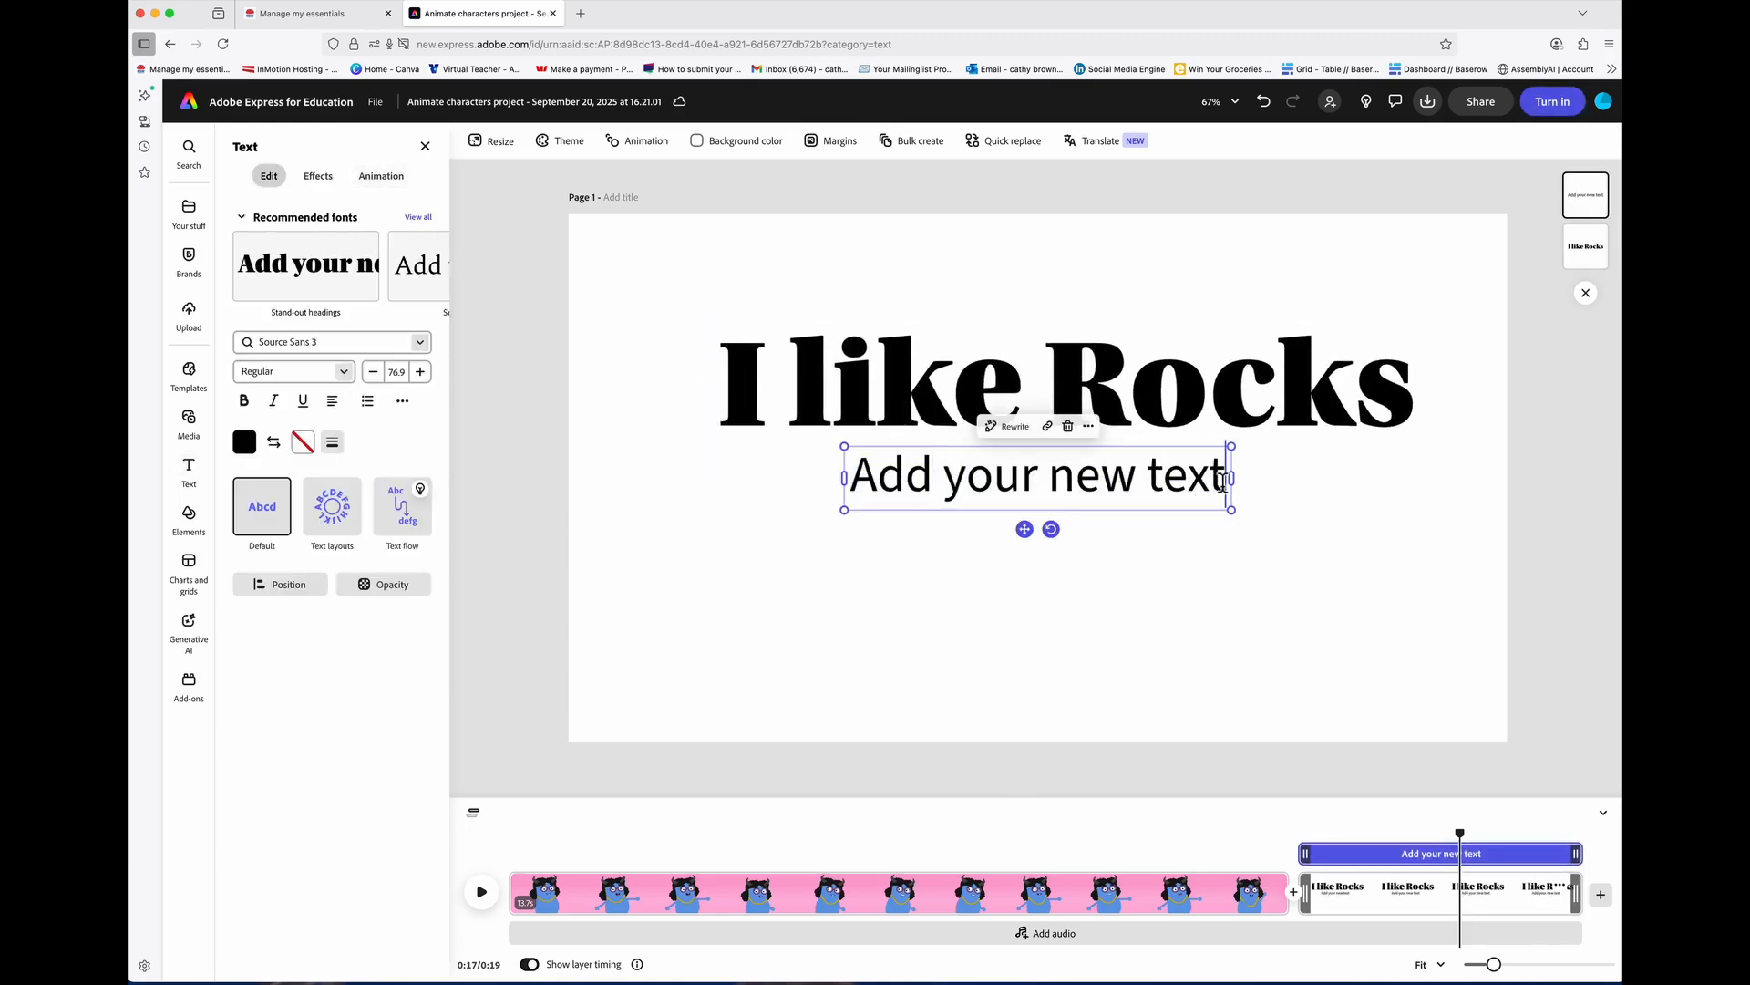
drag(1221, 480, 791, 481)
text(by C)
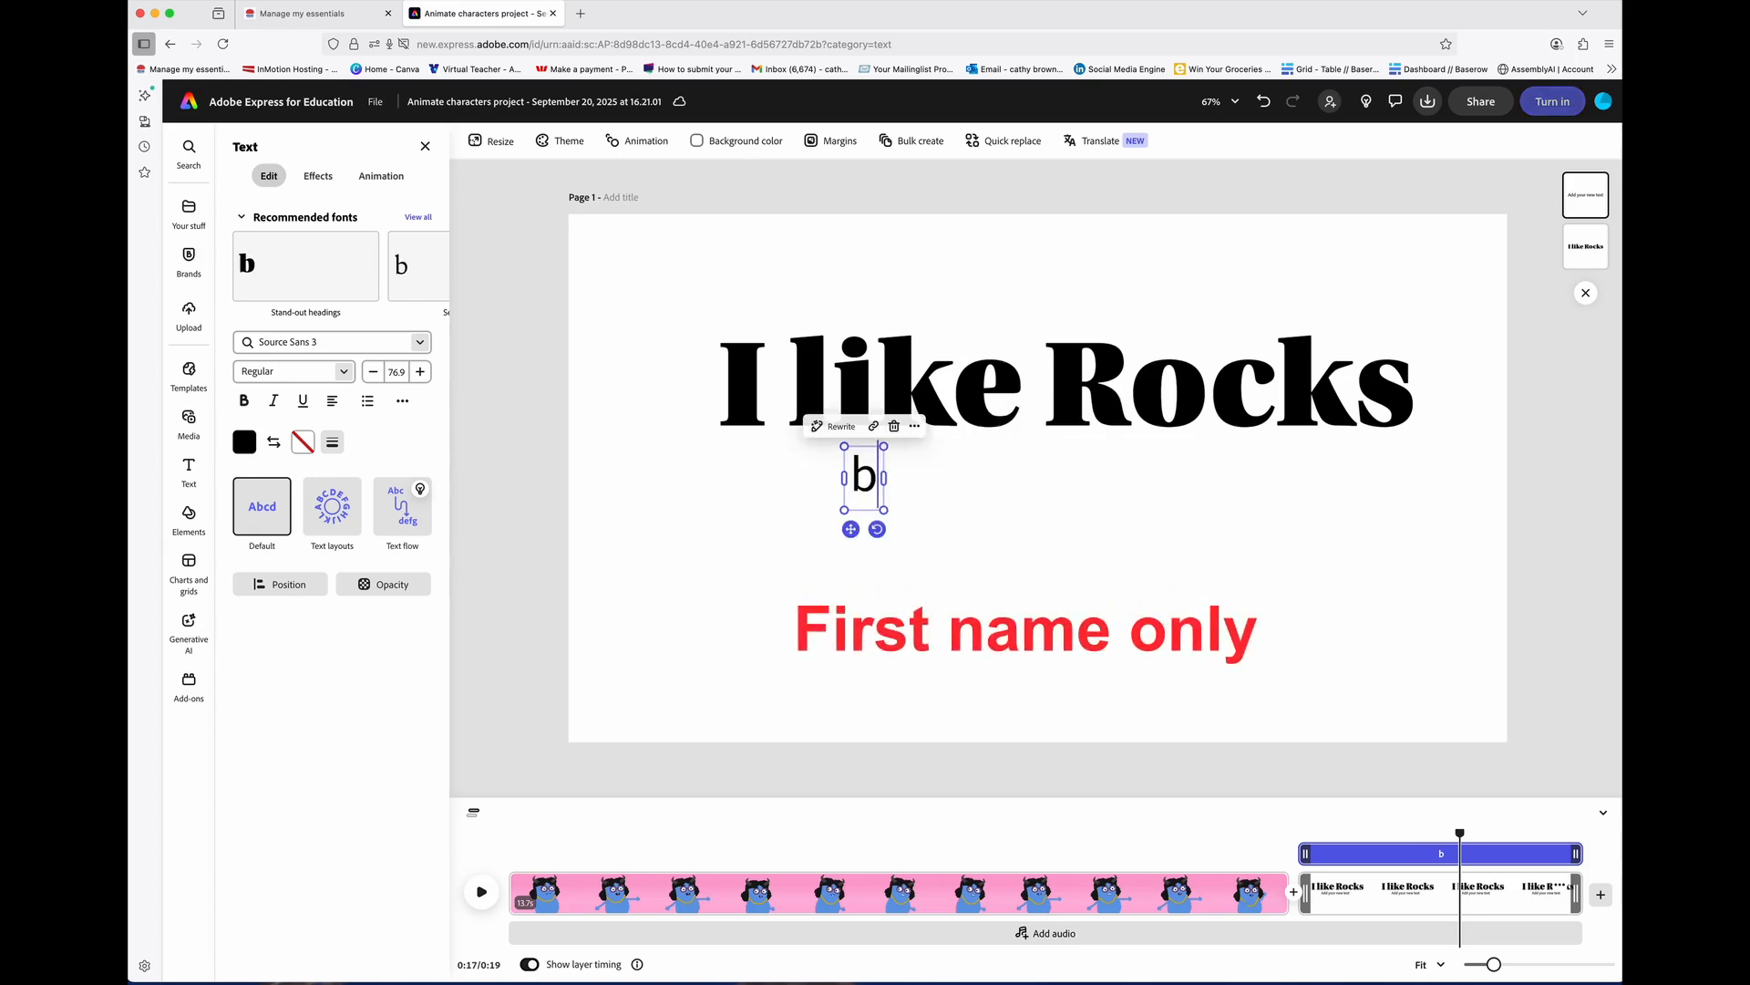
text(y Cathy)
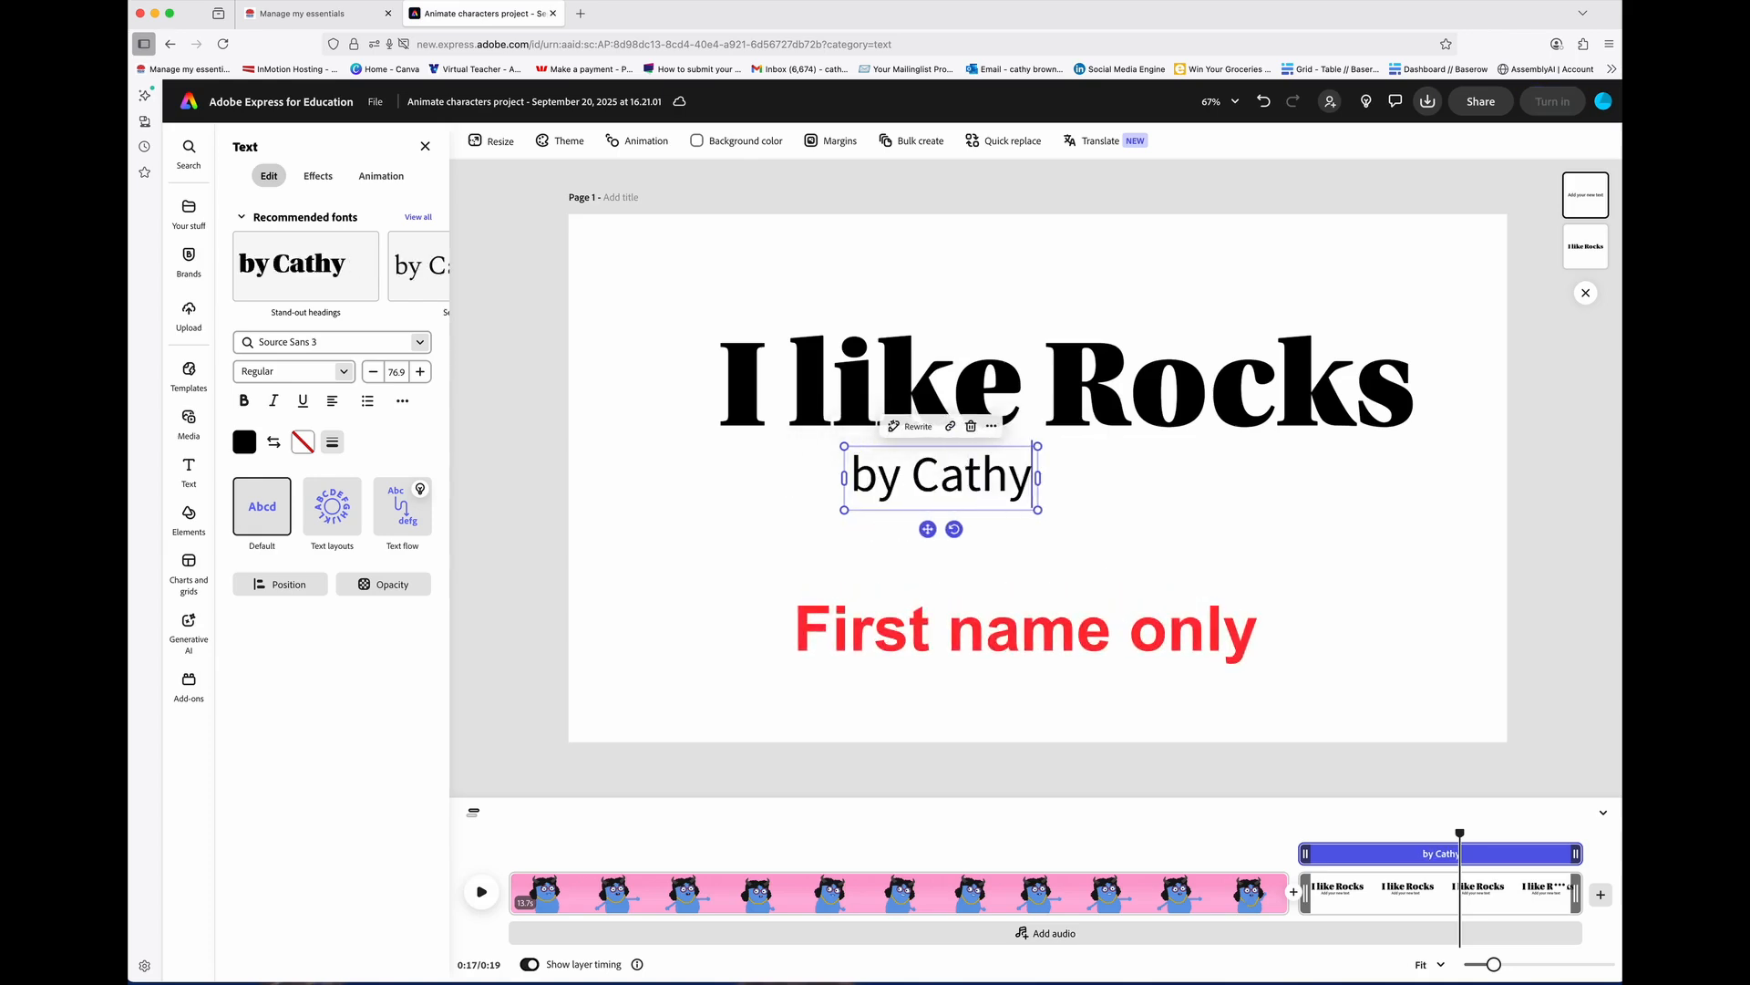
drag(1038, 510, 1109, 489)
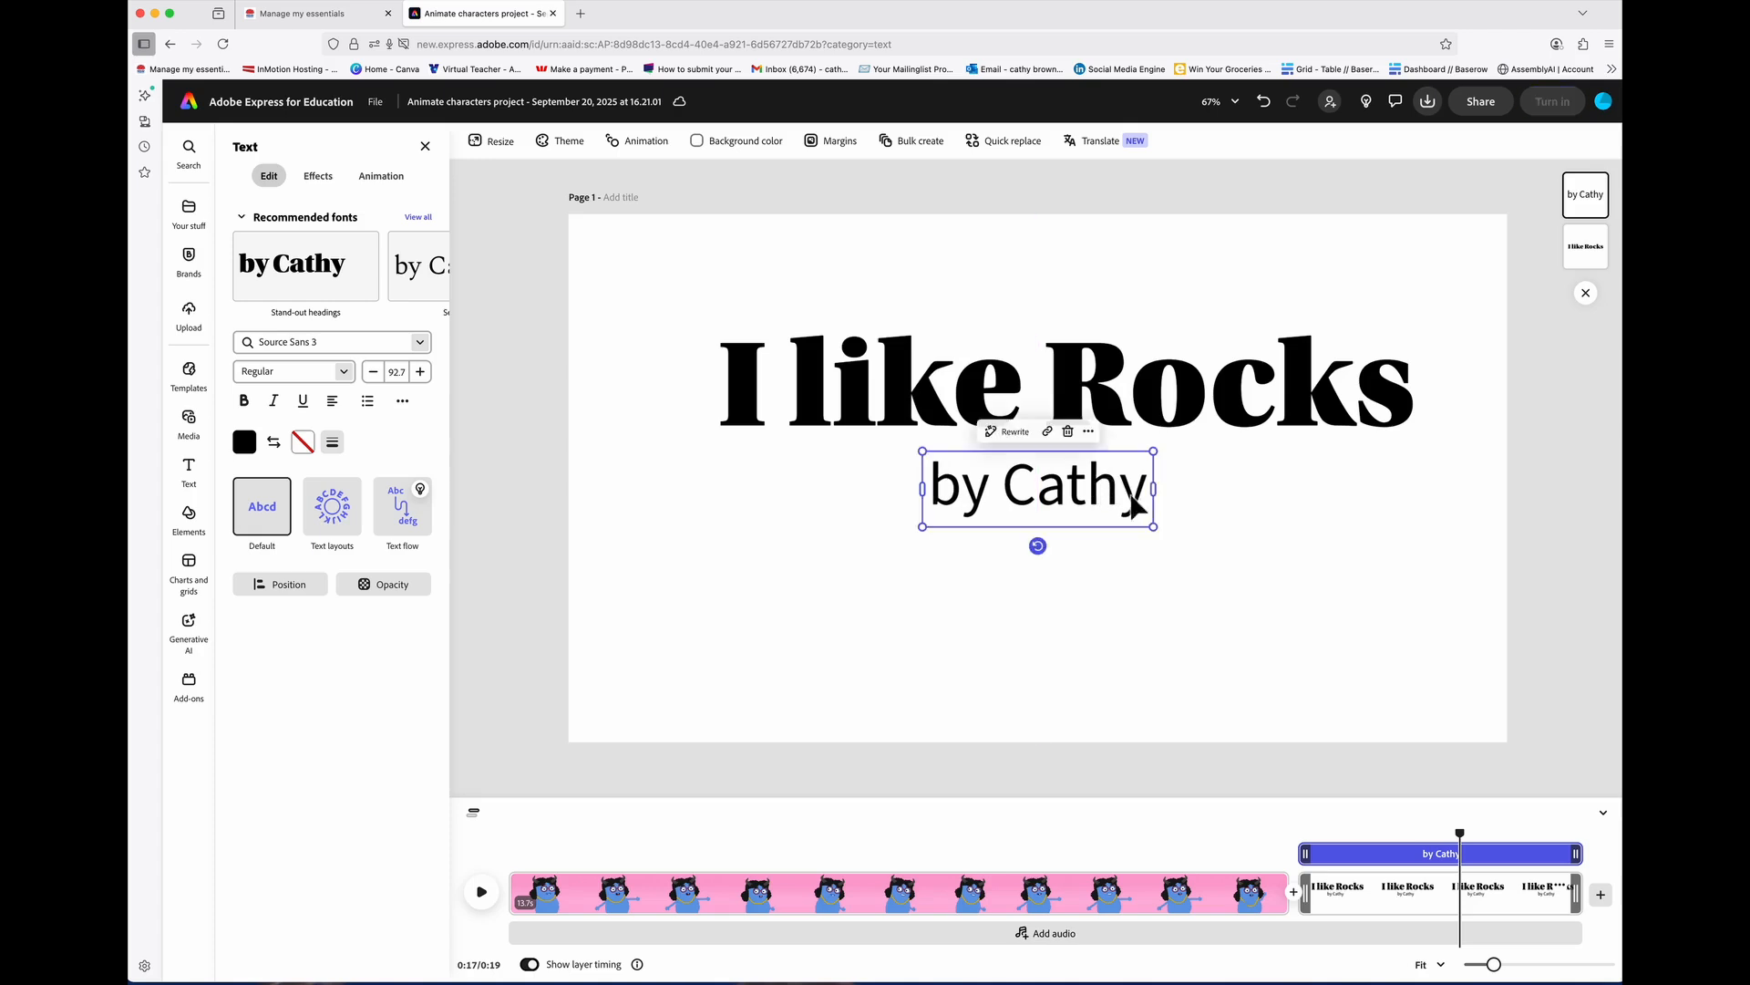
click(1397, 867)
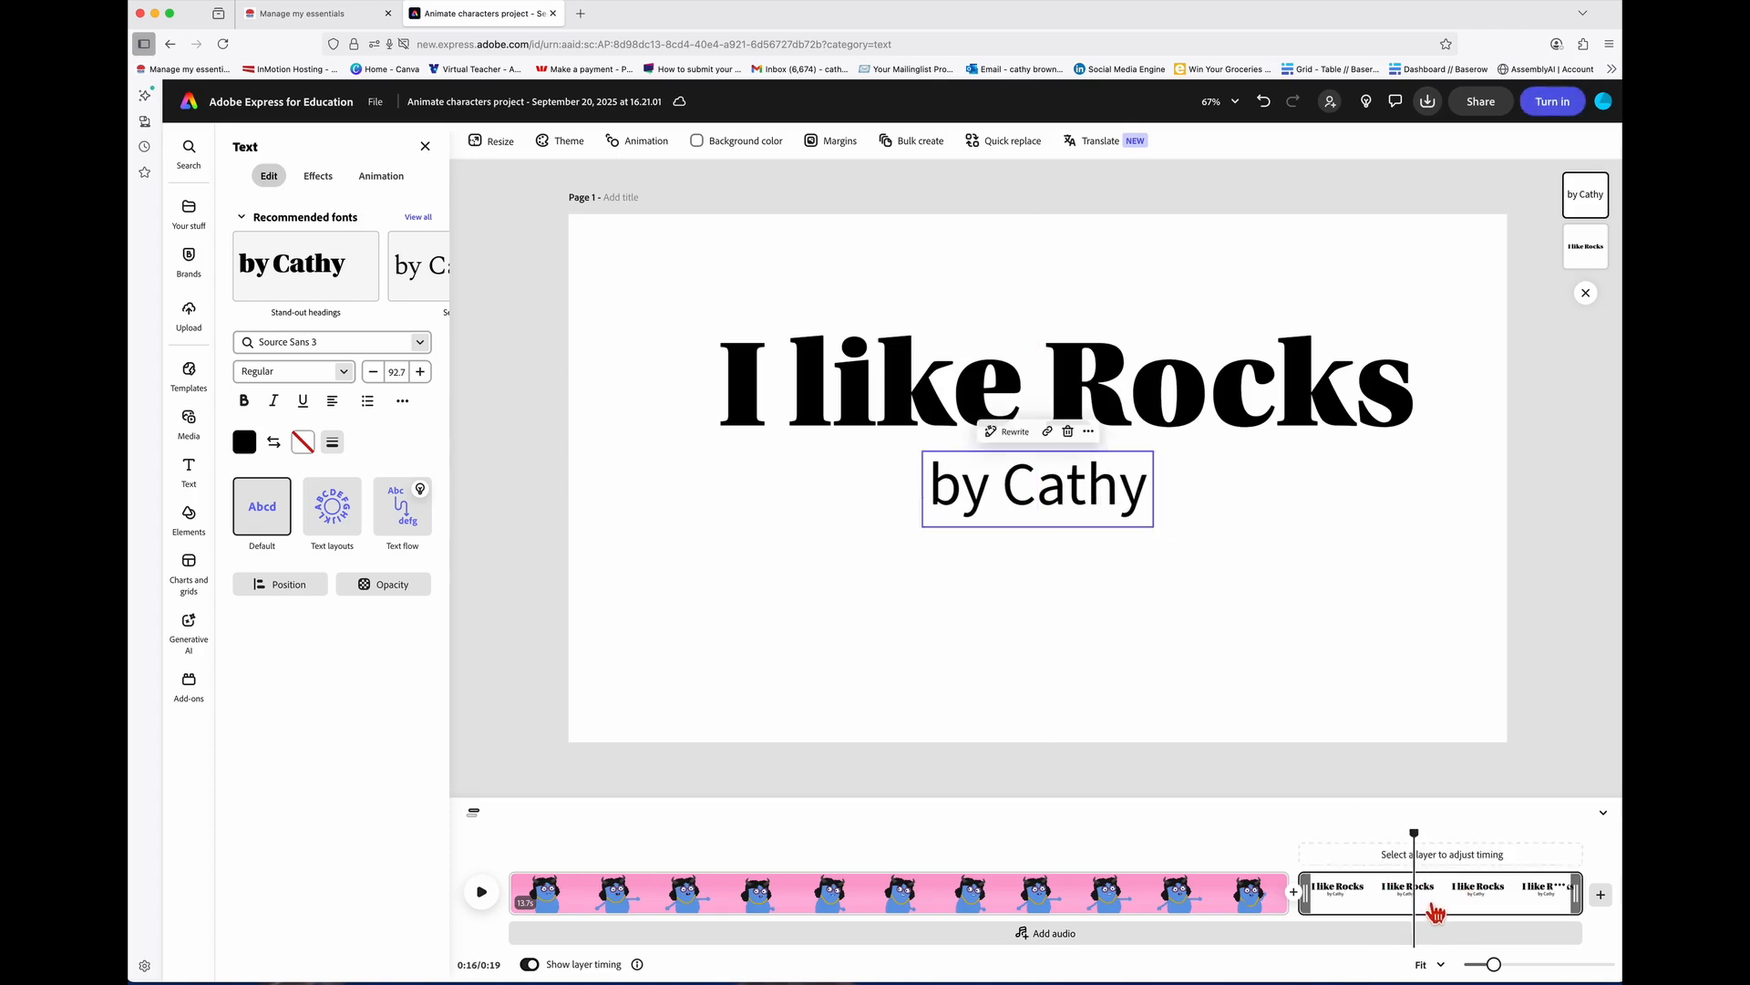
Step: Move the title scene ahead of the monster clip and preview both scenes
drag(1461, 907, 1302, 921)
click(1158, 907)
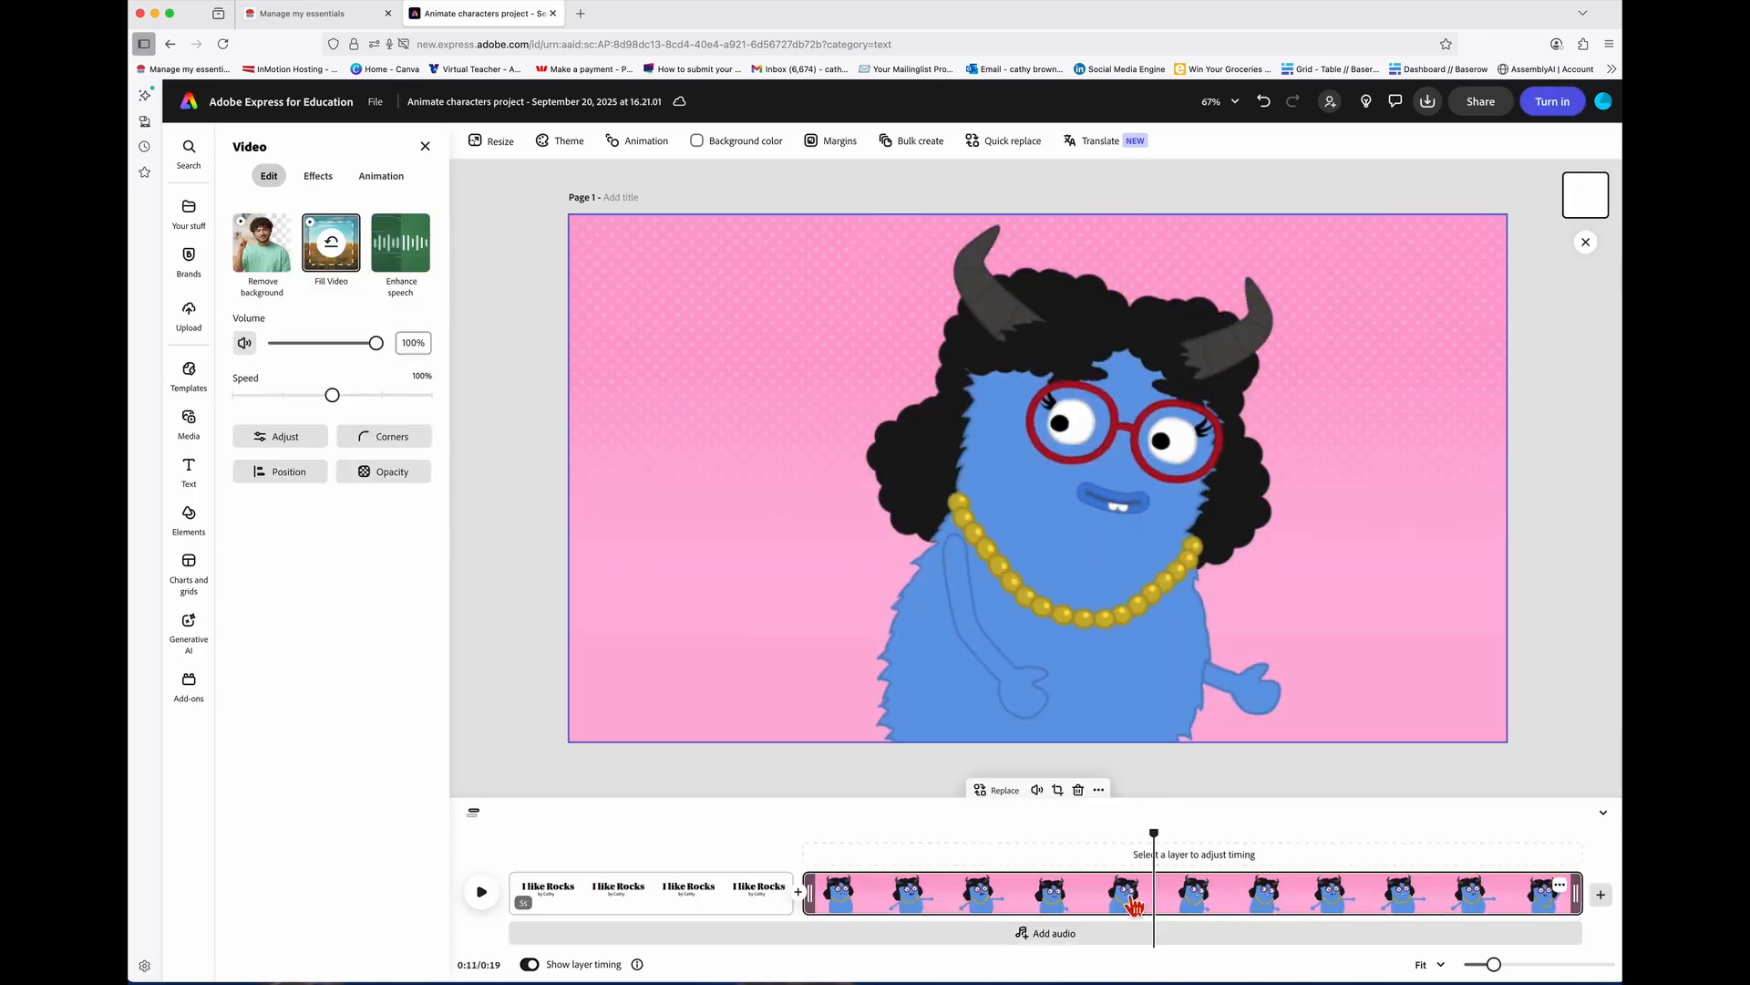
click(790, 901)
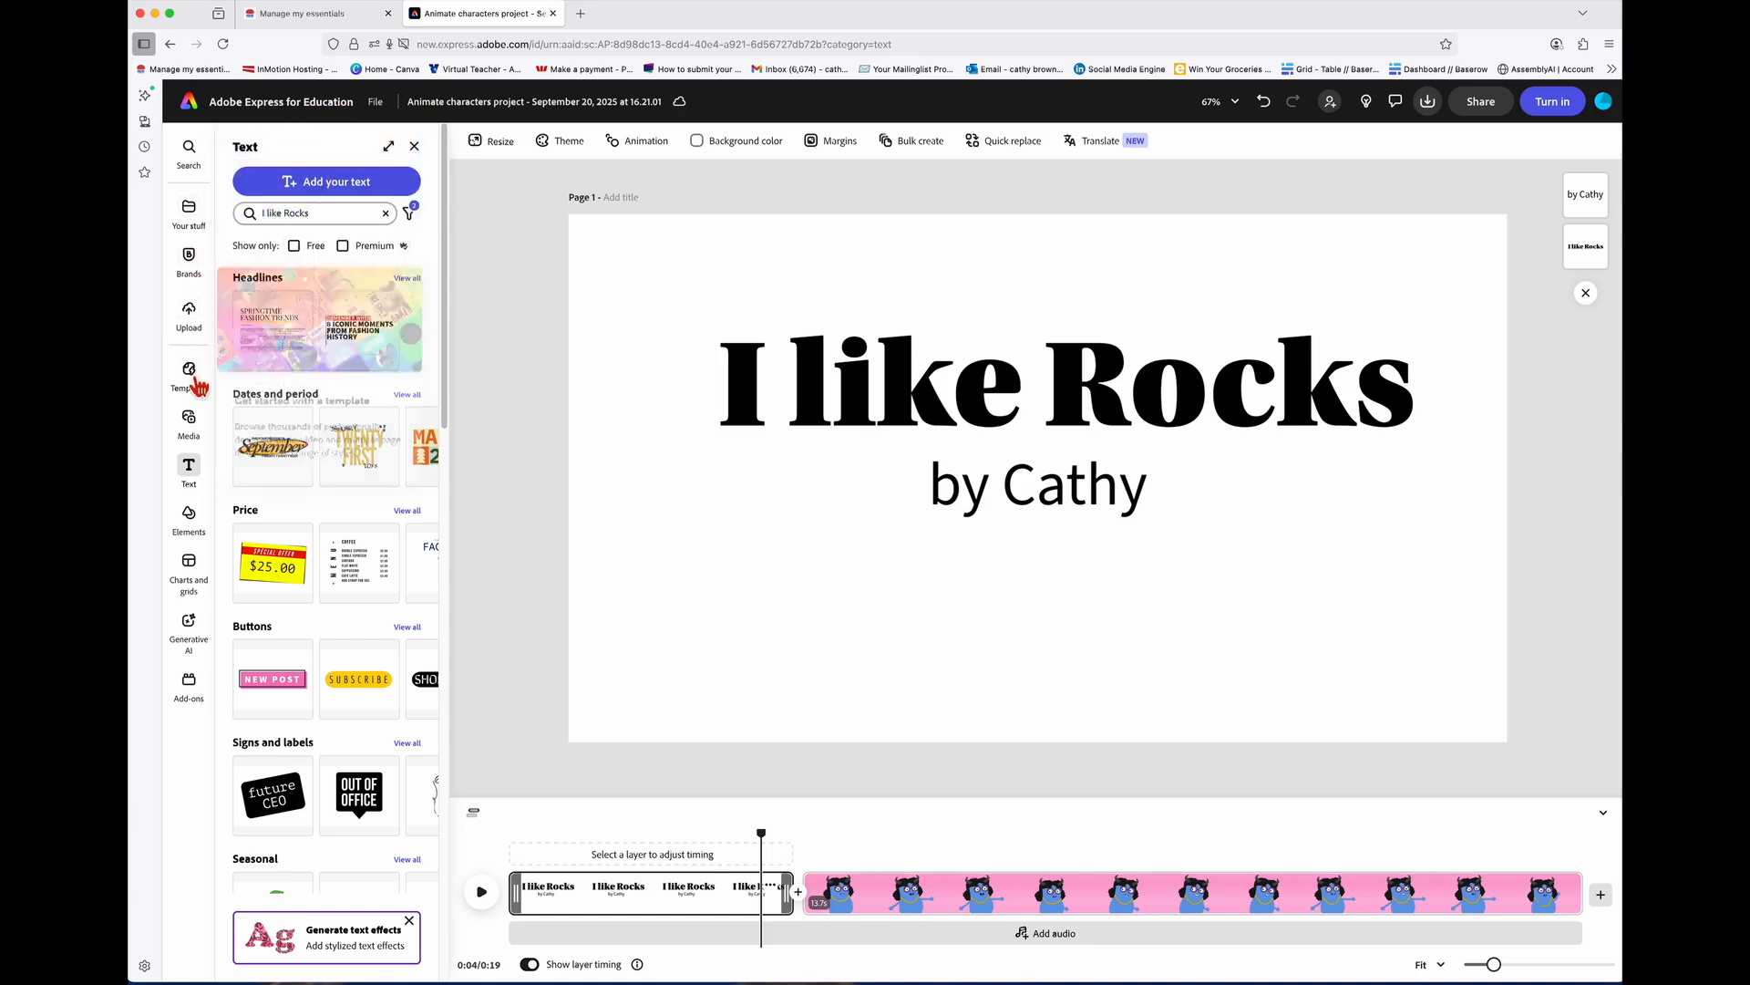
Step: Search the media library for 'rocks' and view all photo results
click(200, 429)
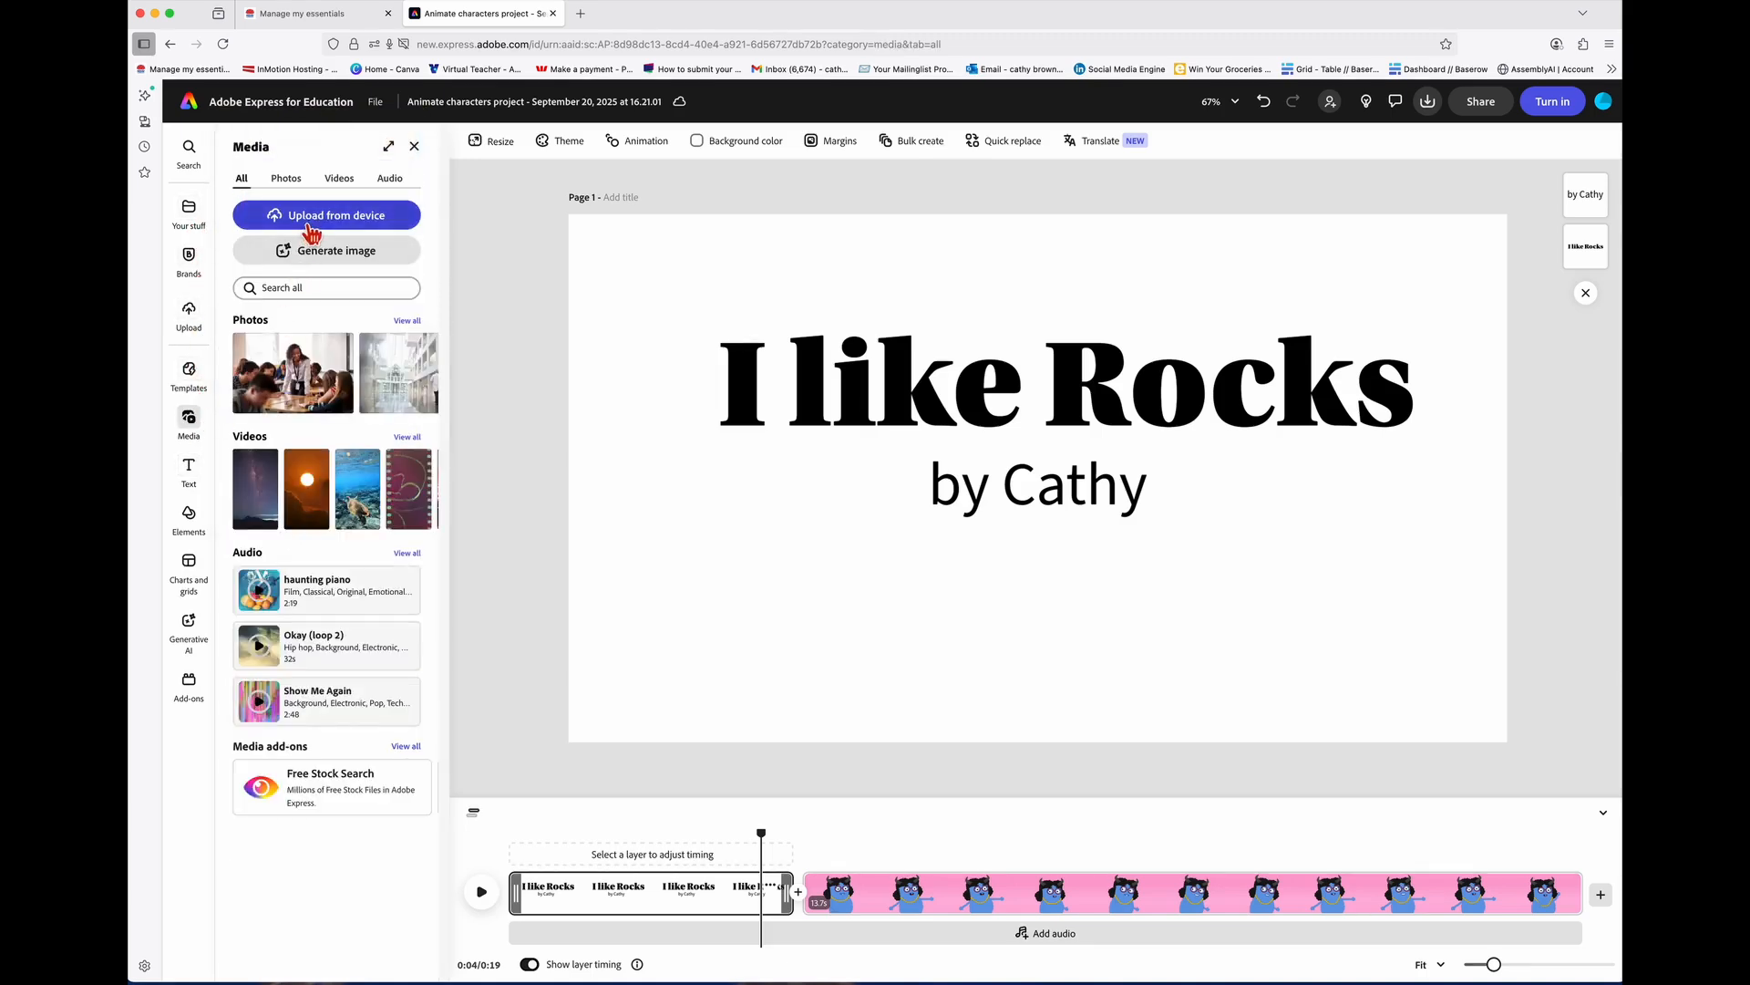
click(335, 289)
text(rocks)
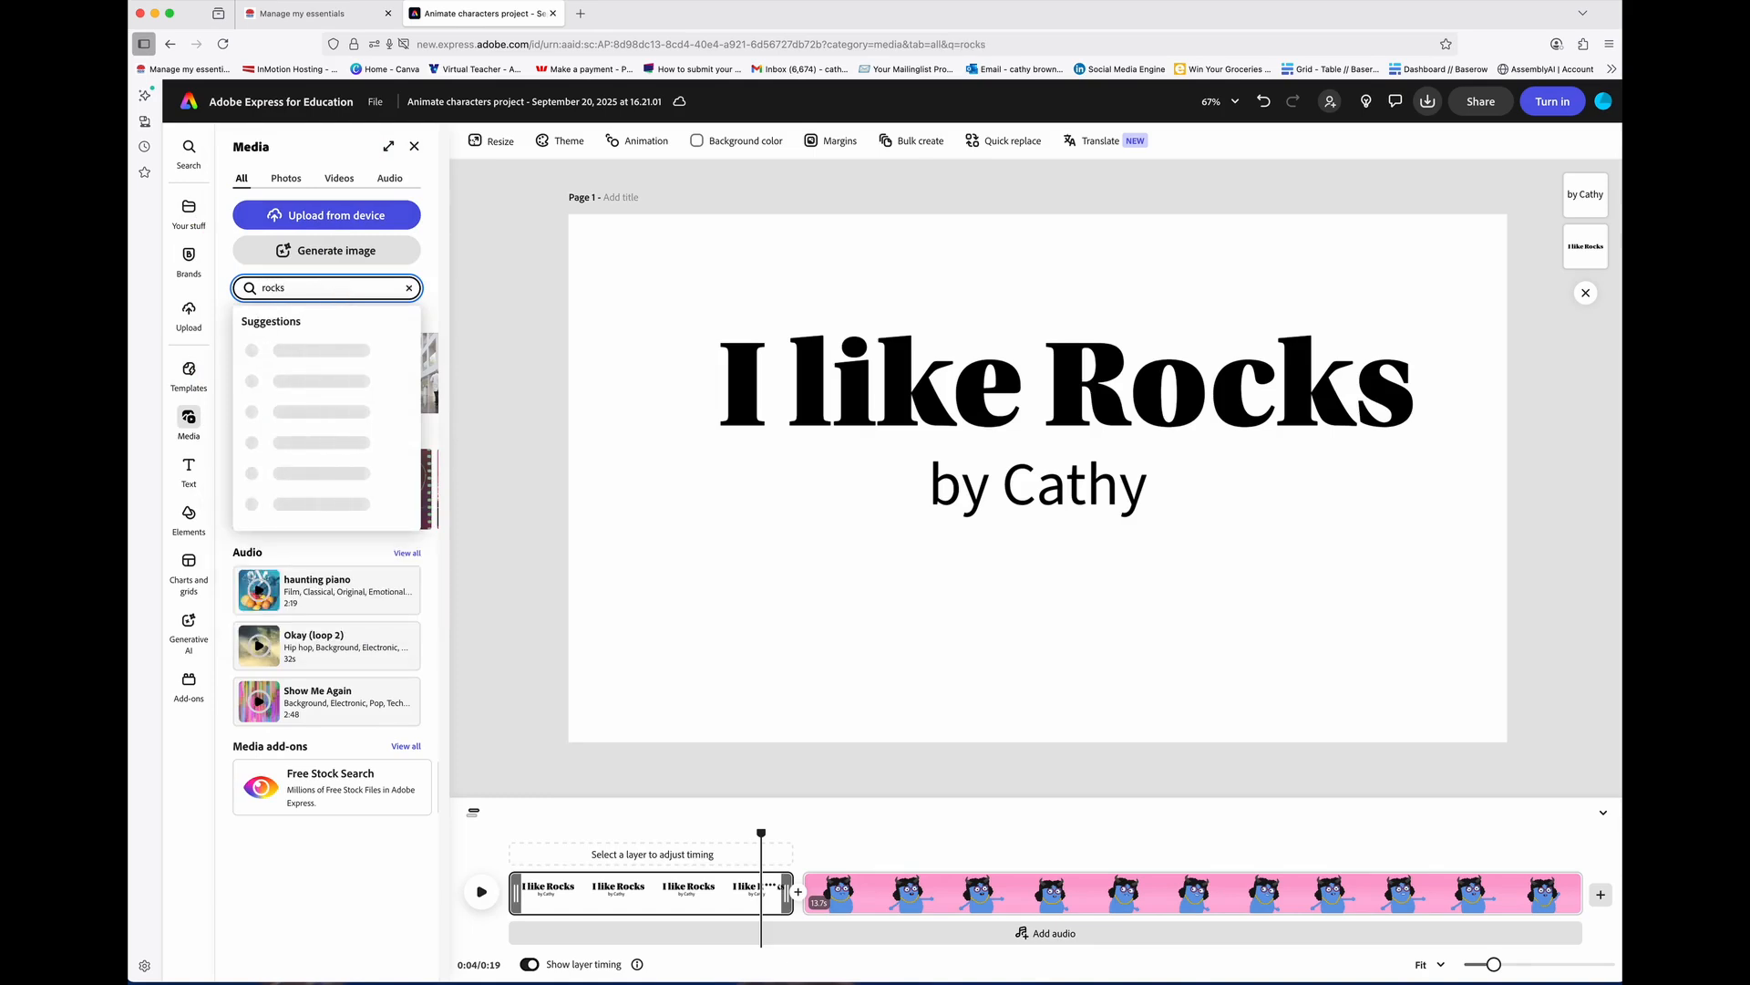
key(Return)
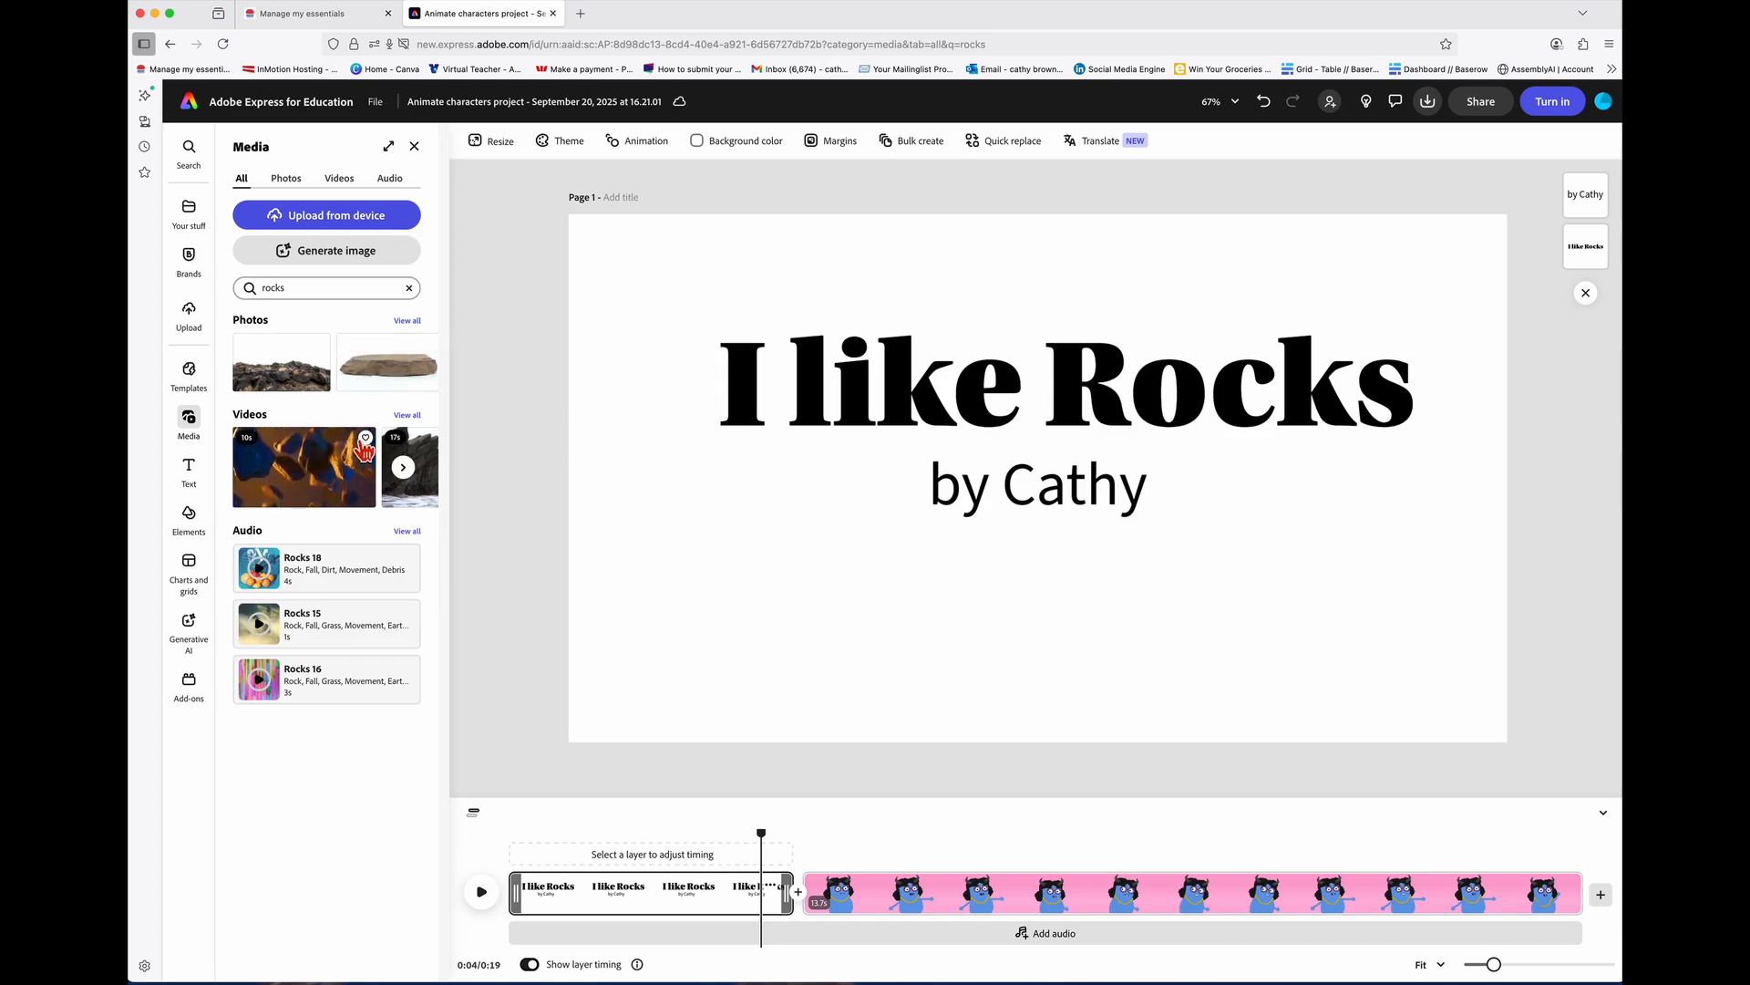
click(407, 322)
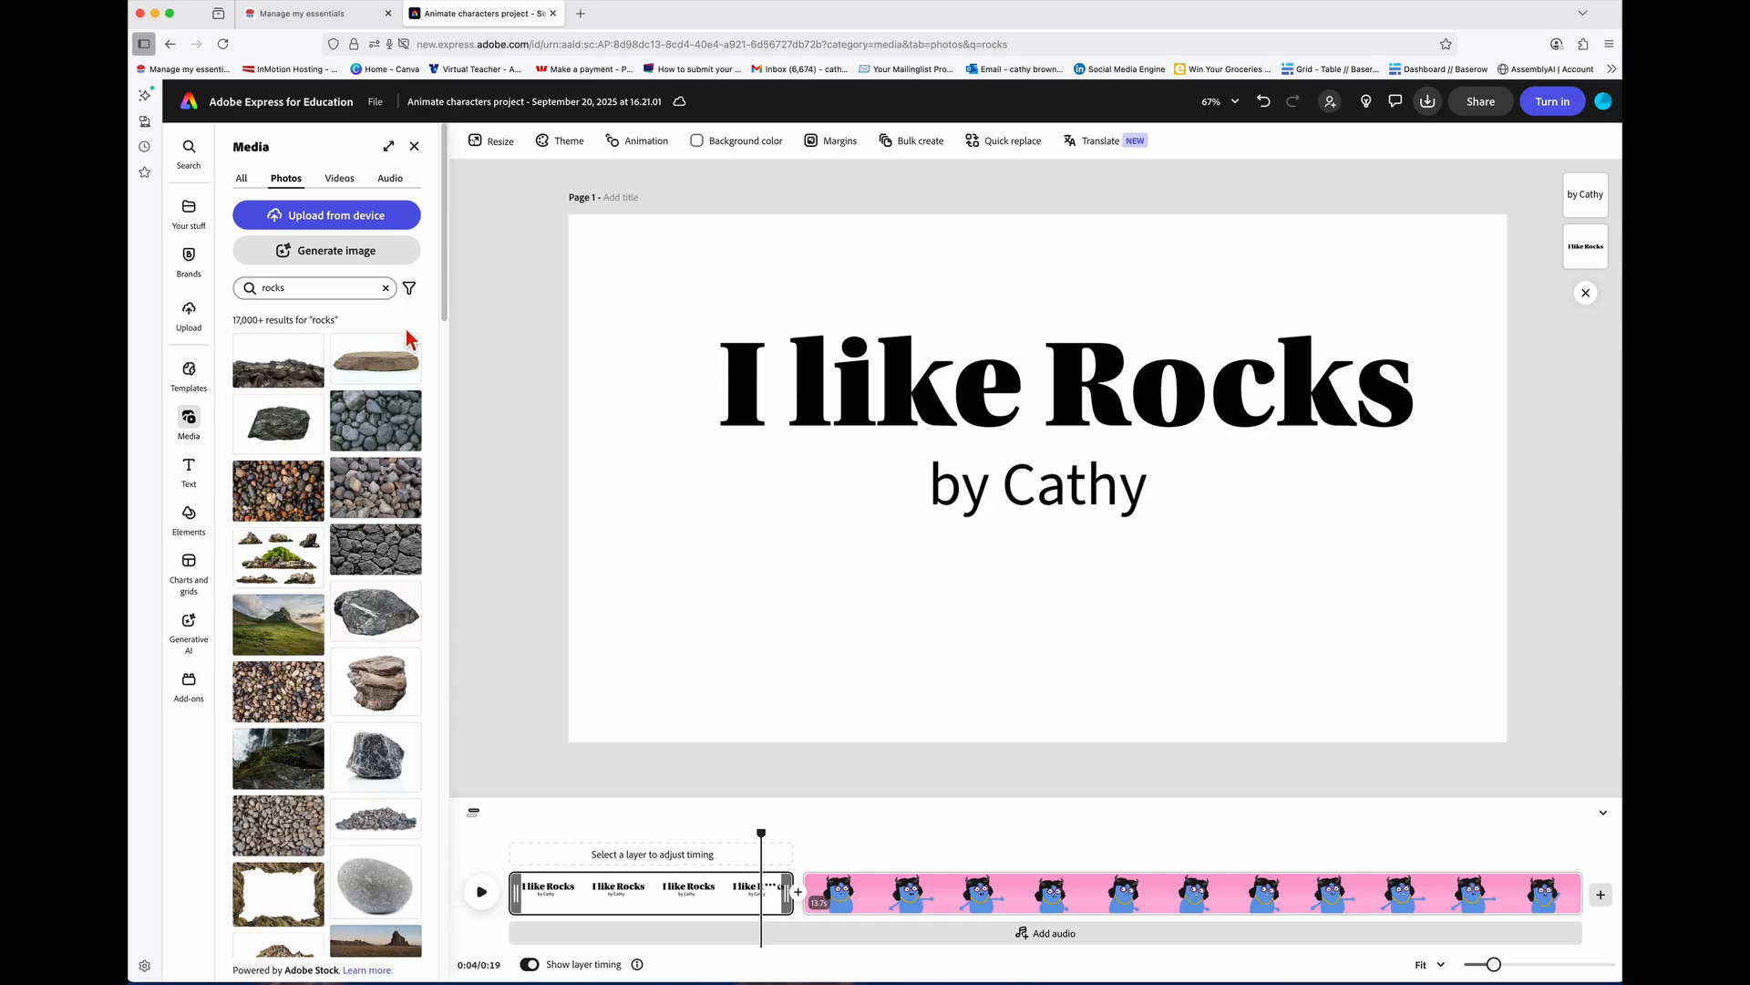
scroll(365, 437, down, 5)
scroll(360, 471, down, 6)
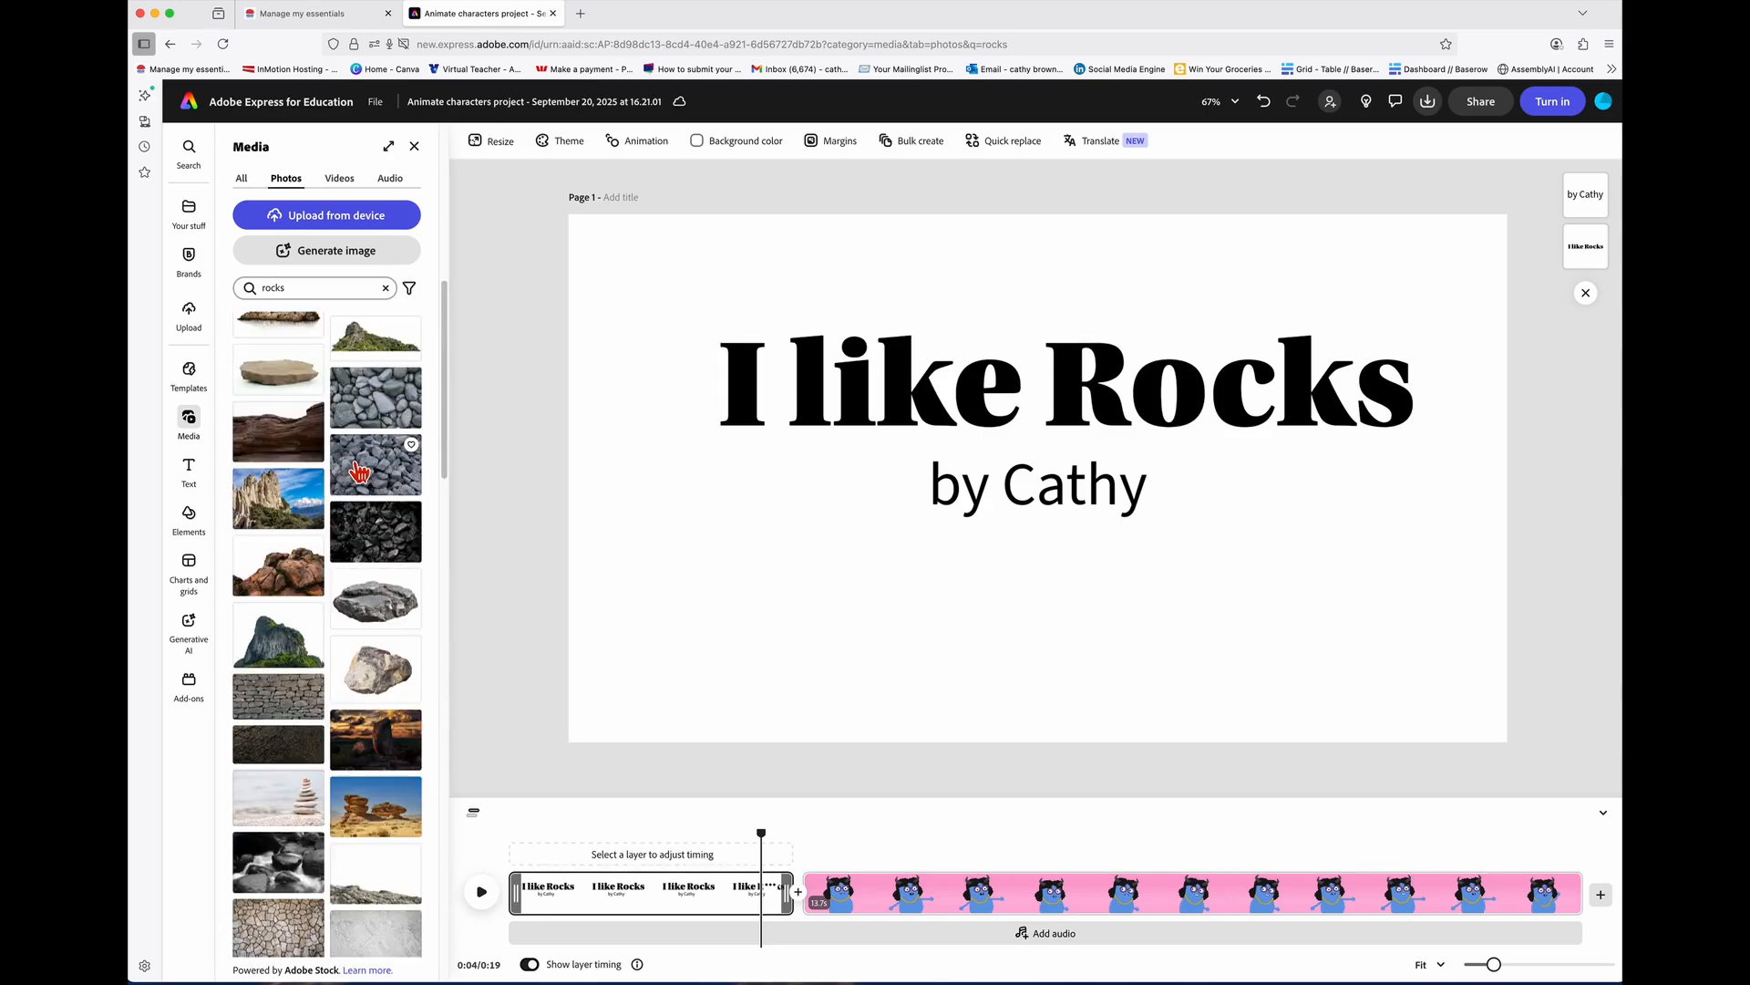
scroll(360, 472, down, 1)
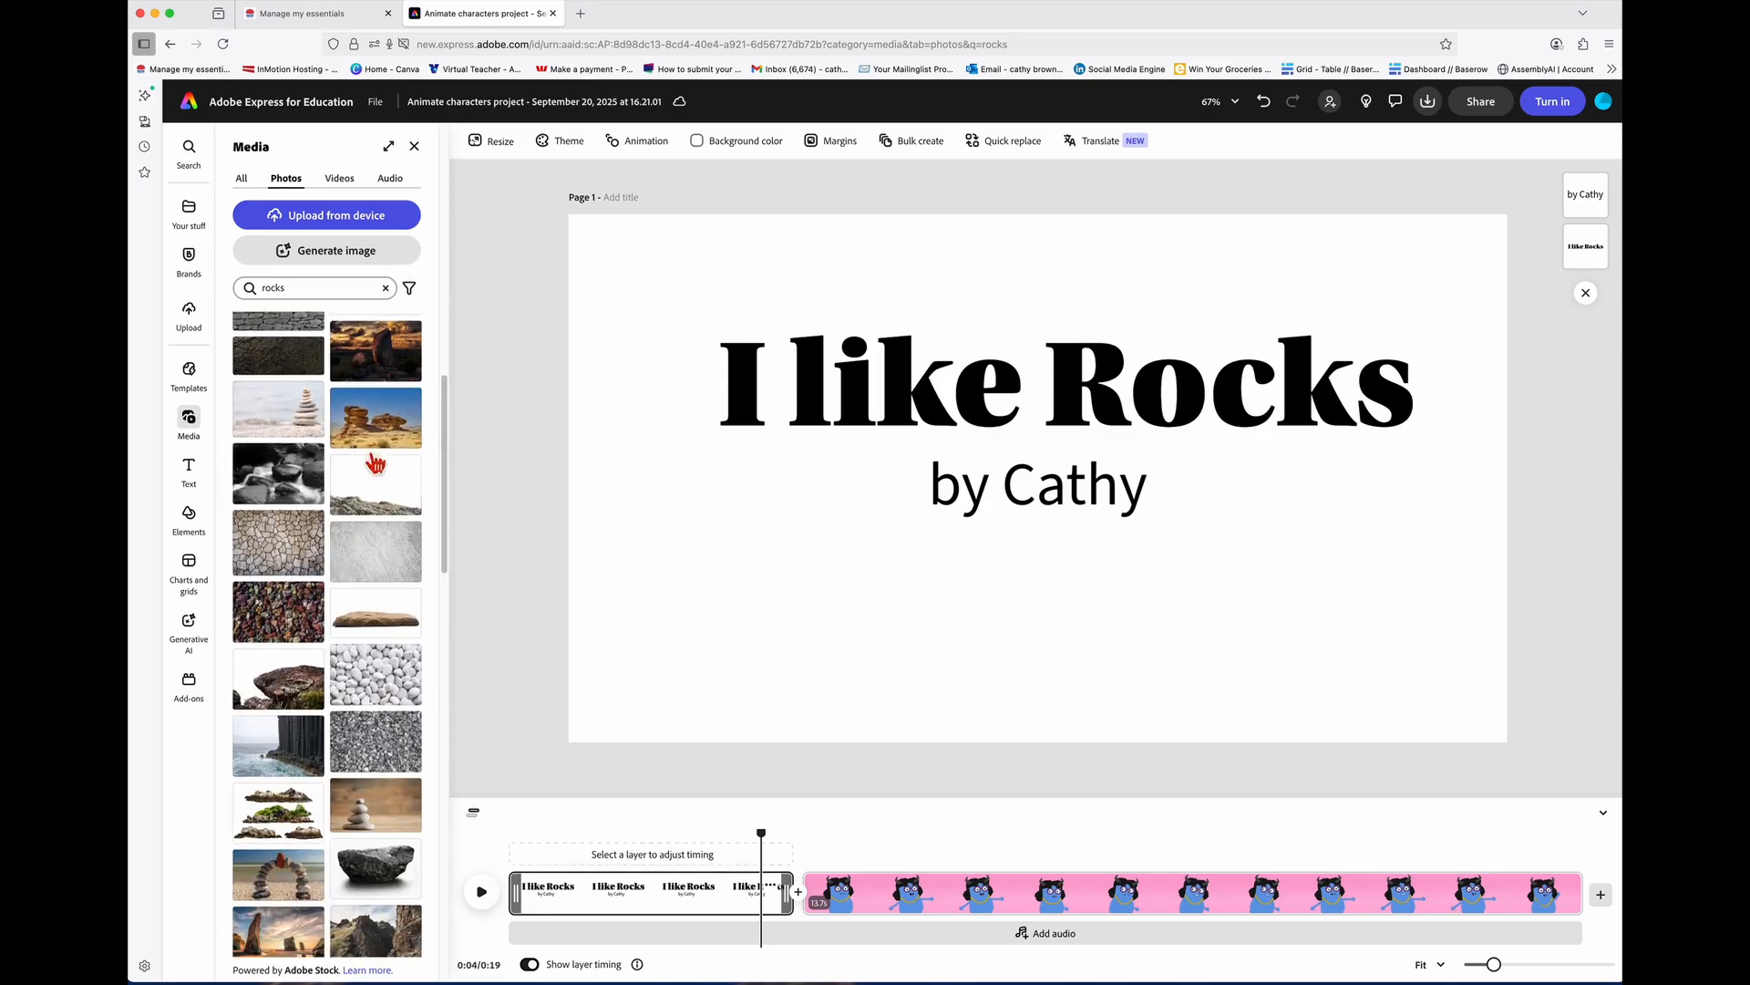
Step: Try a desert rock photo filling the page, then delete it
drag(452, 454, 711, 547)
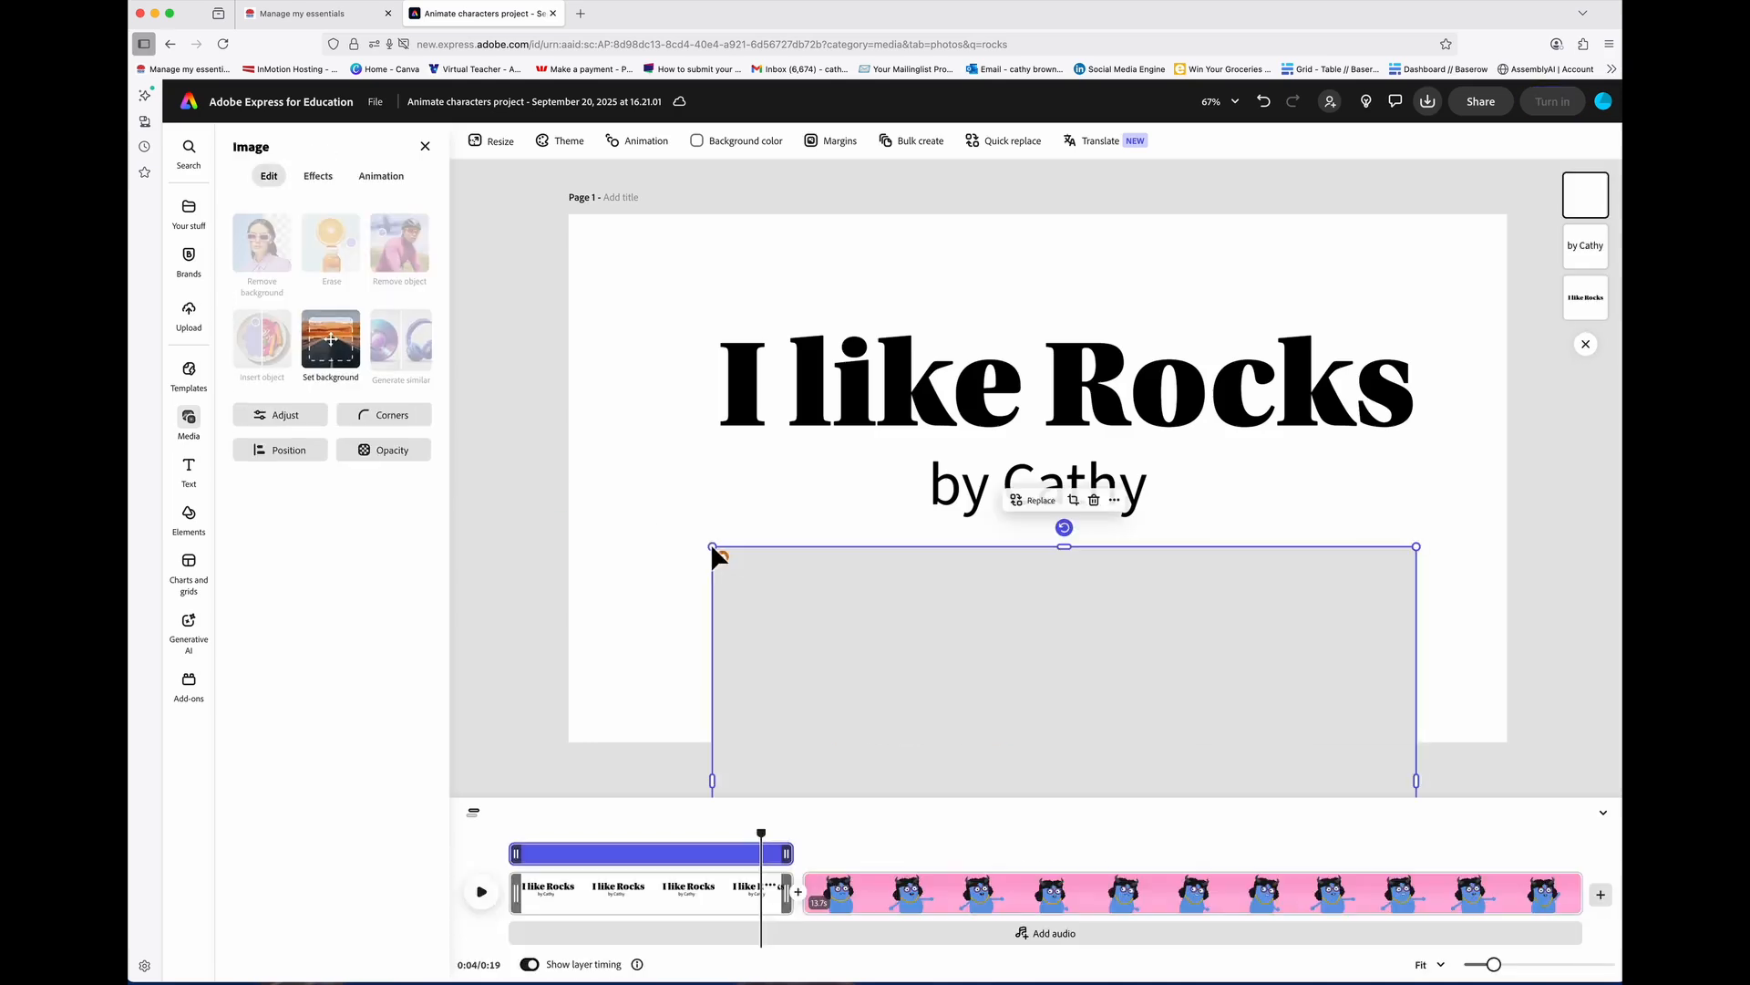
drag(800, 590, 690, 285)
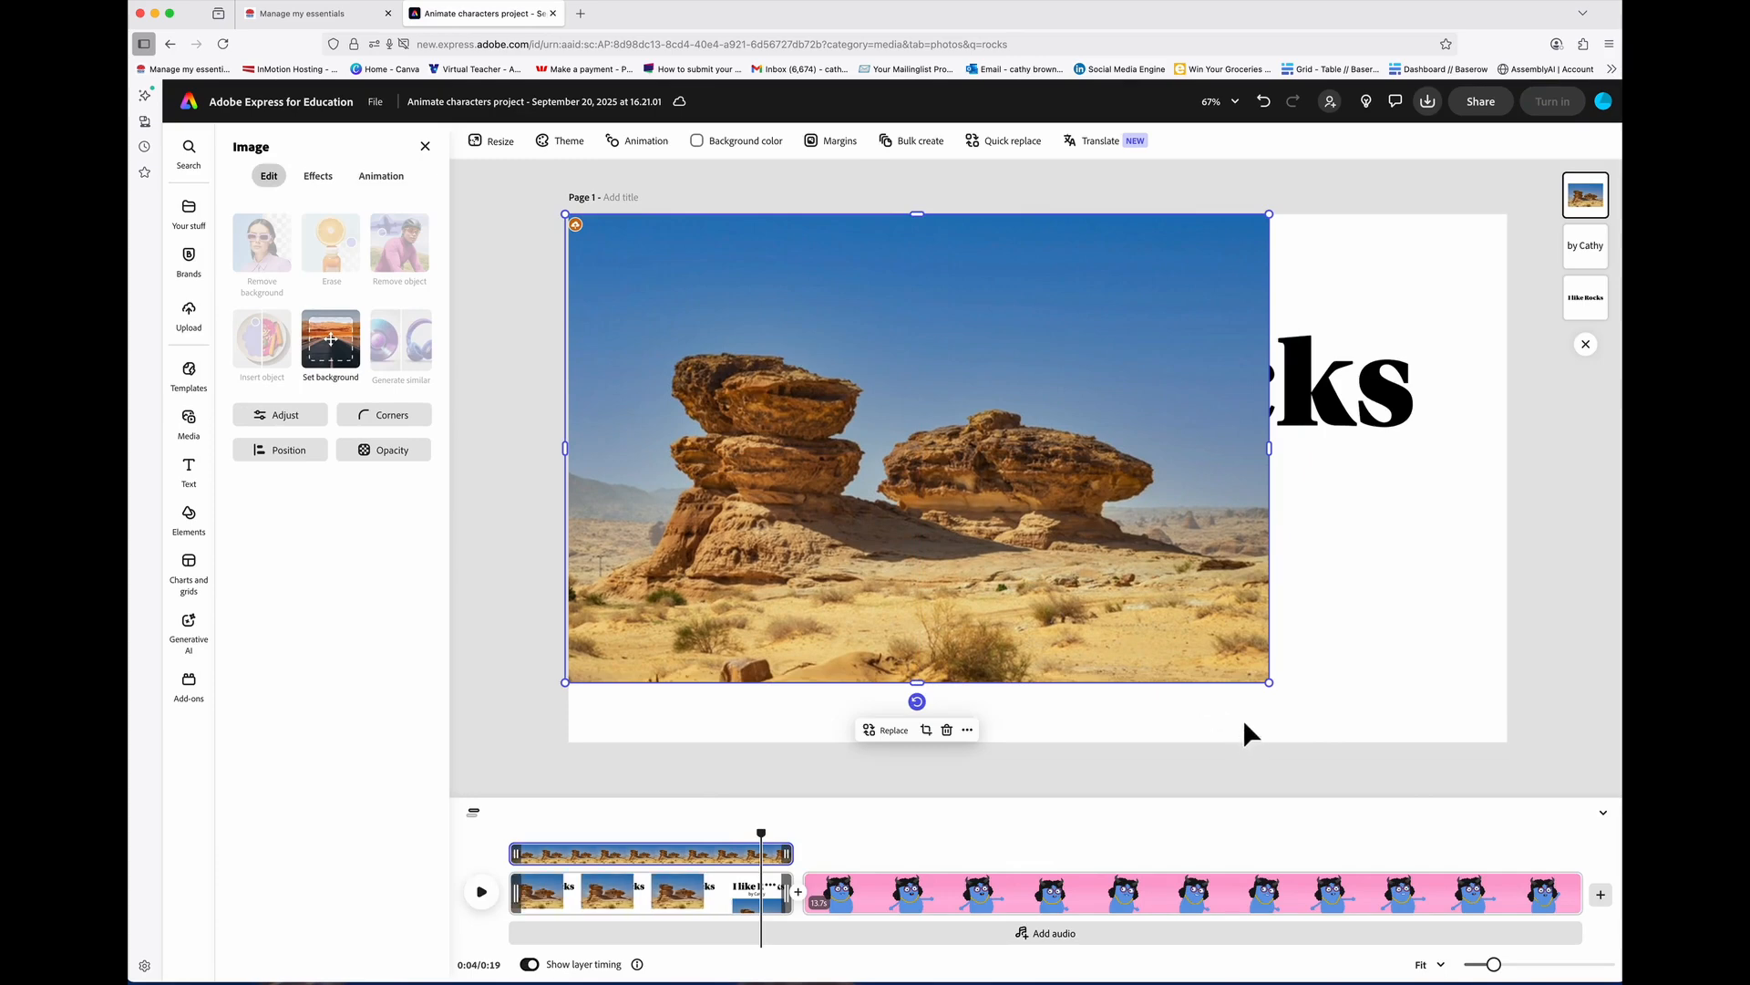
drag(1270, 685, 1540, 796)
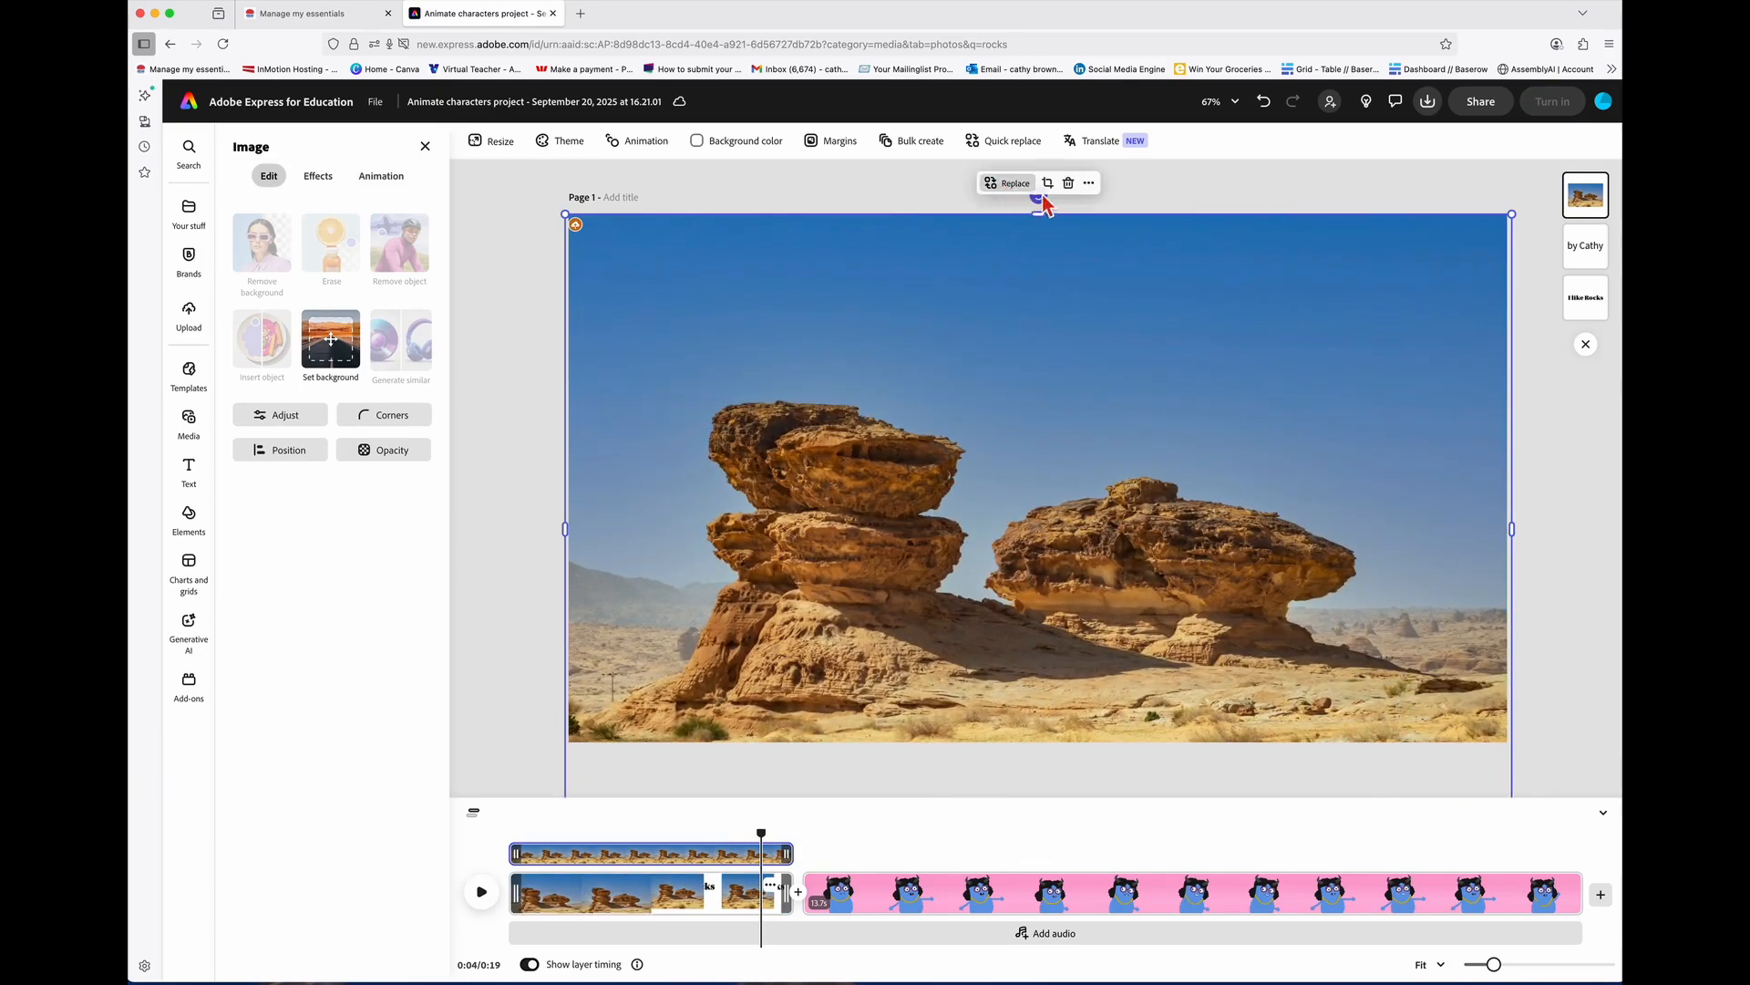
key(Delete)
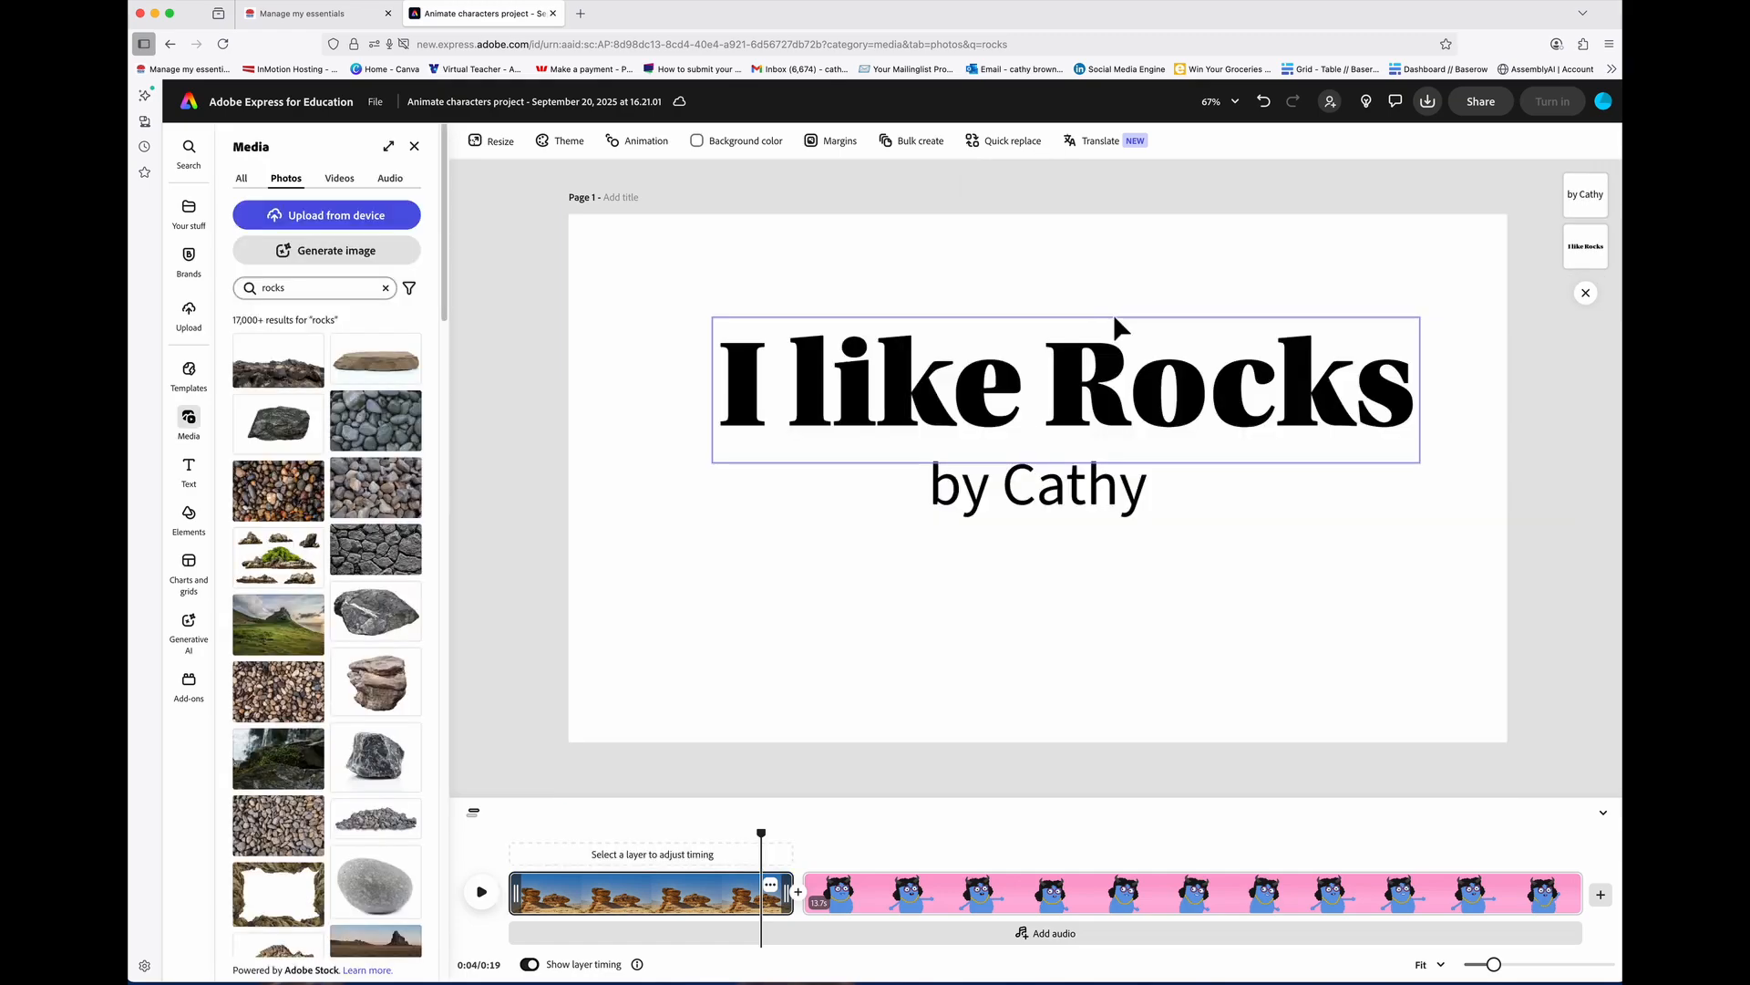
Step: Place the stacked pebble arch photo filling the page, sent behind the title text
scroll(381, 685, down, 15)
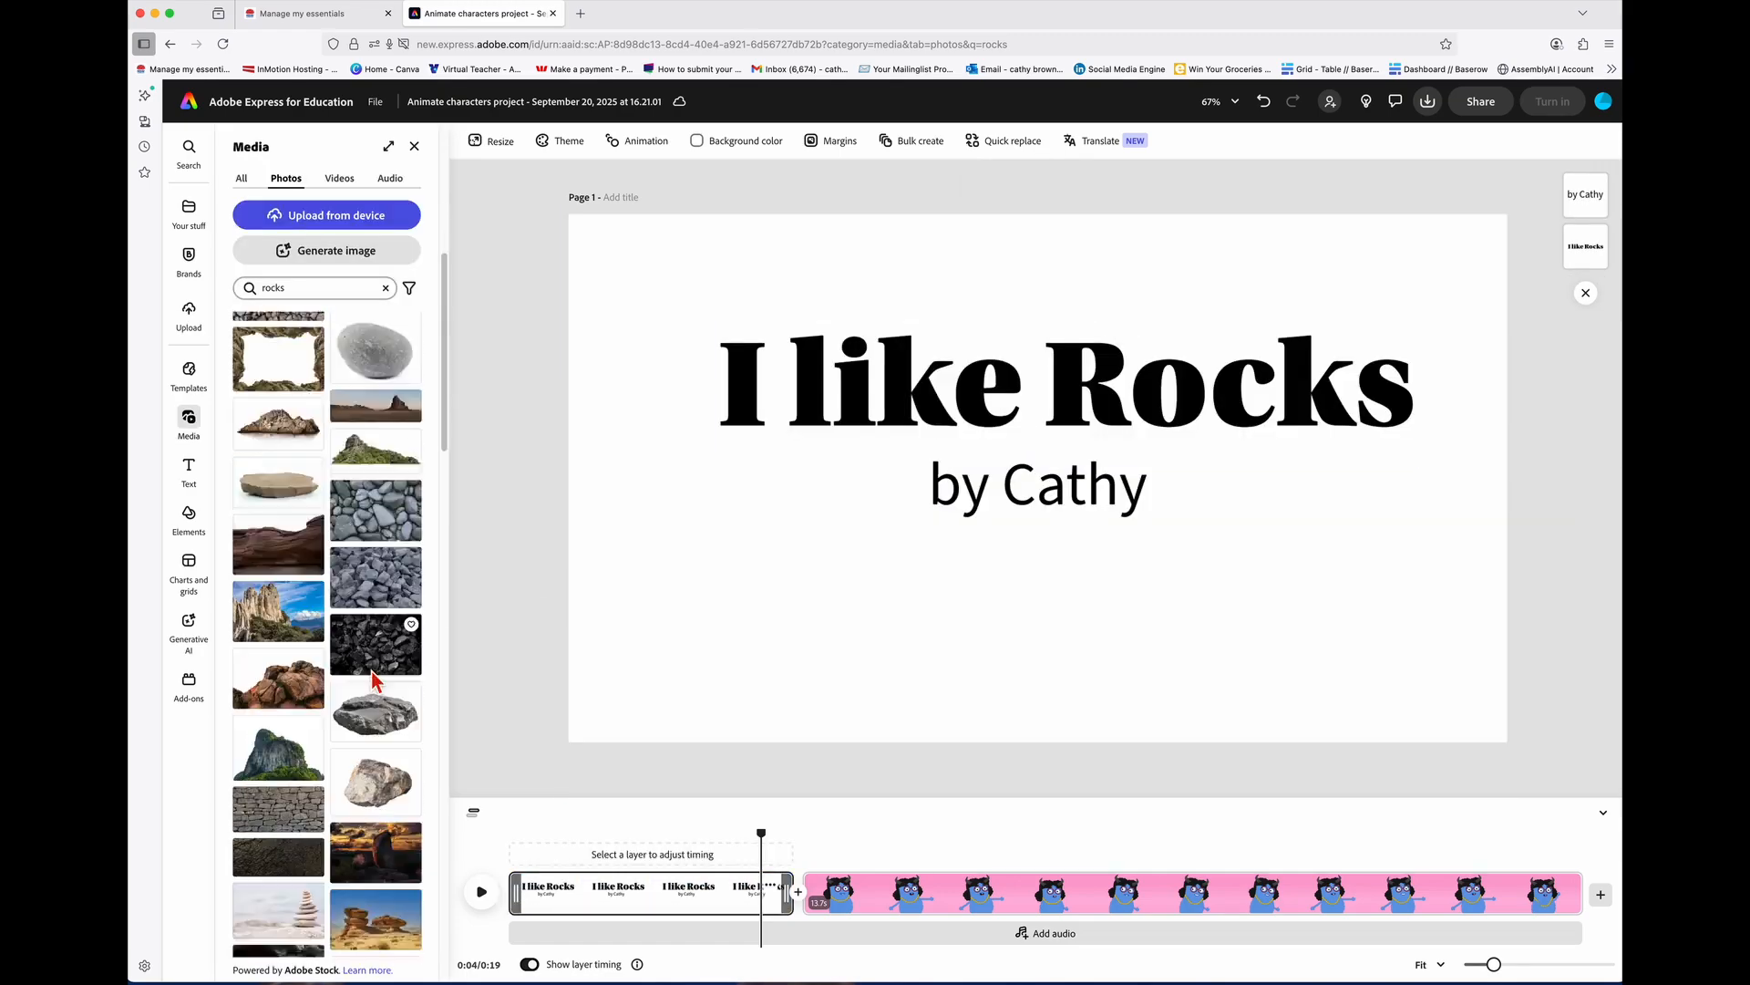
scroll(381, 686, down, 5)
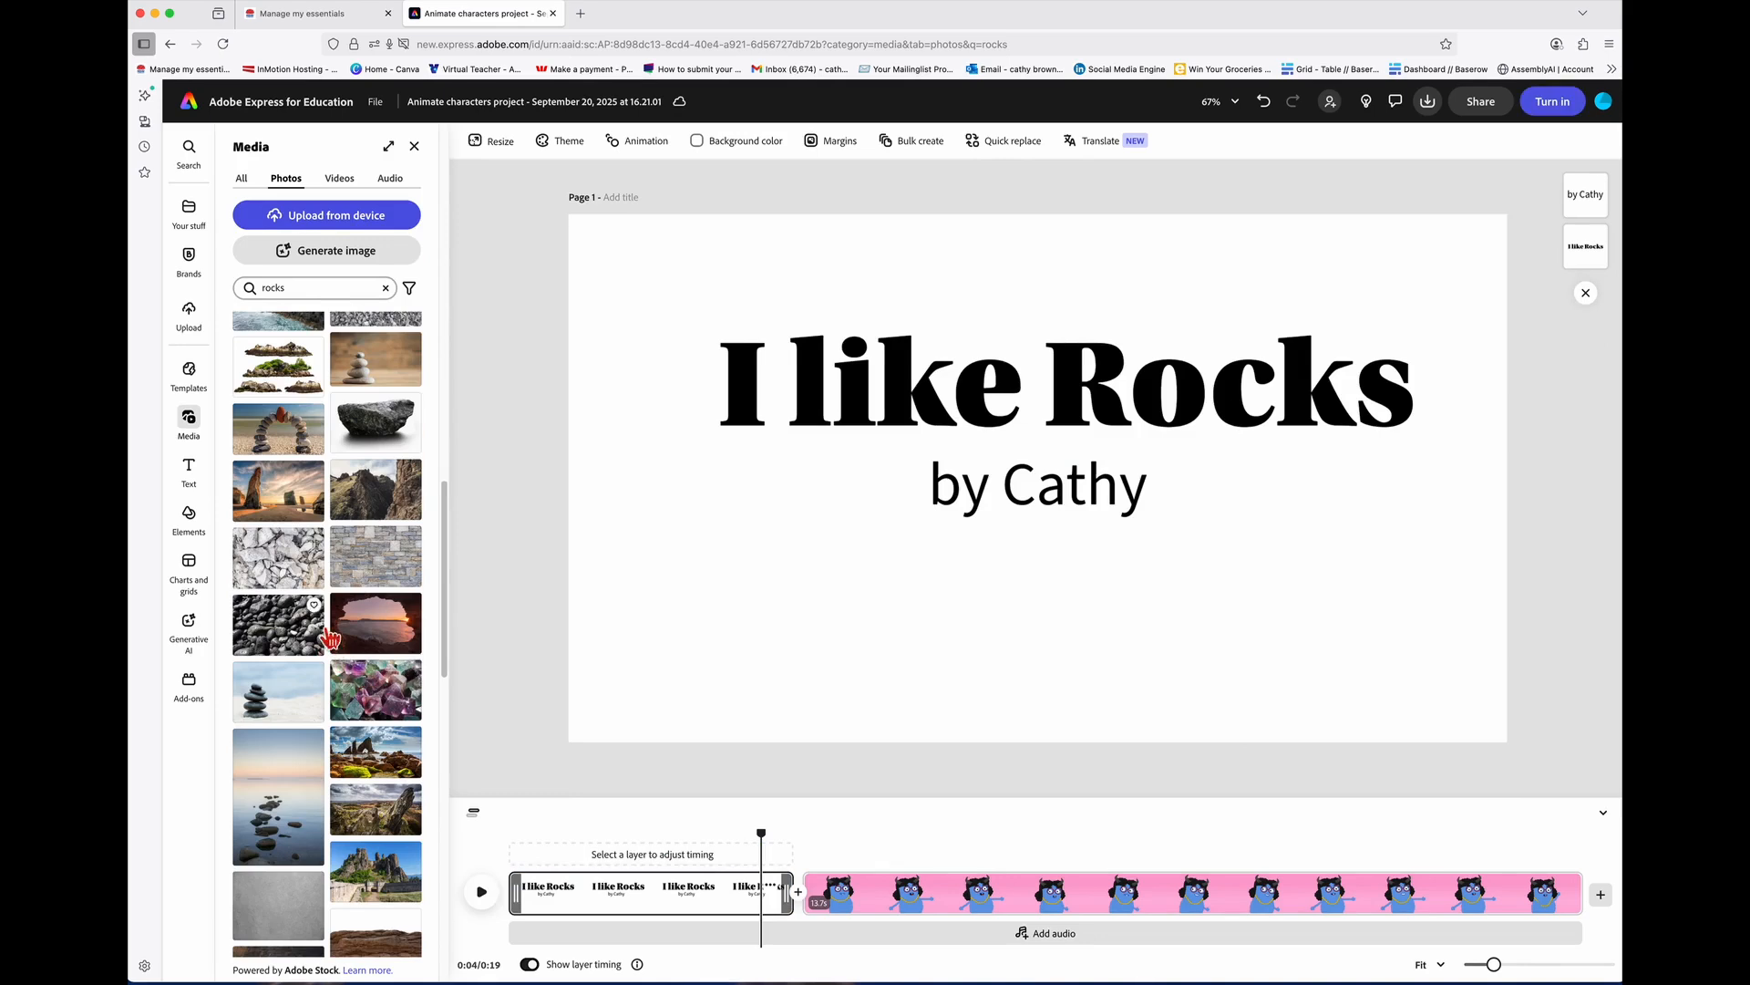
drag(279, 440, 727, 476)
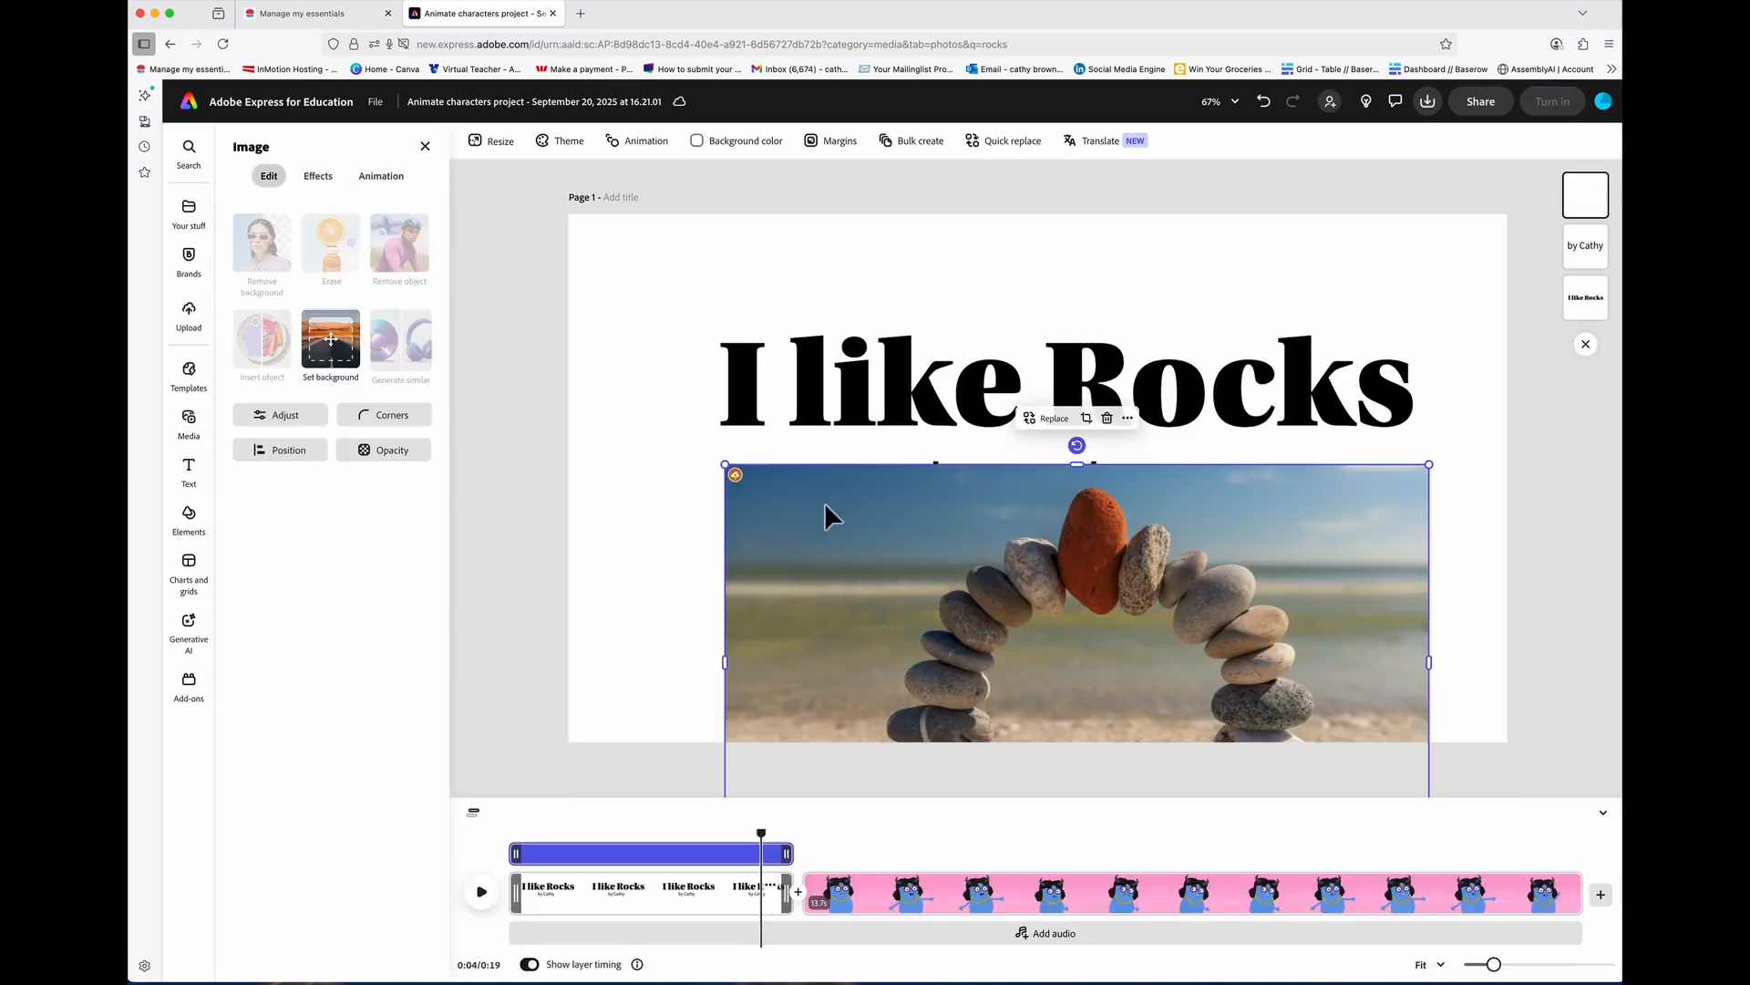
drag(727, 418, 681, 289)
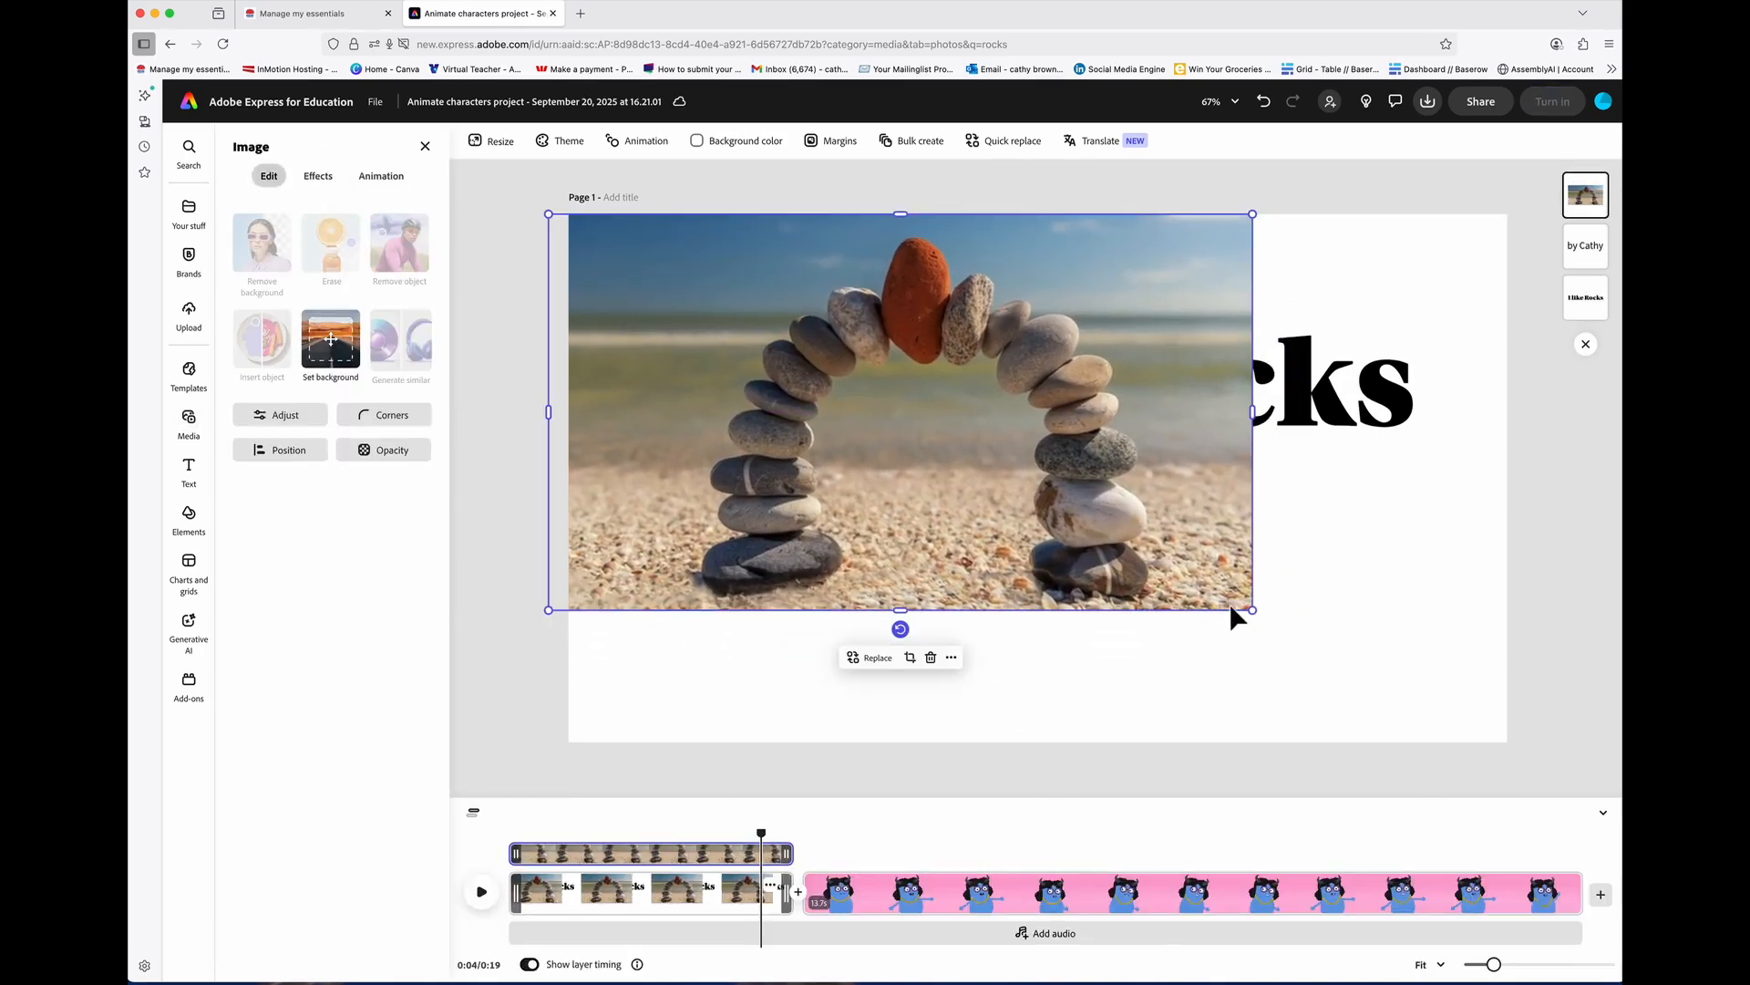
drag(1259, 620, 1496, 790)
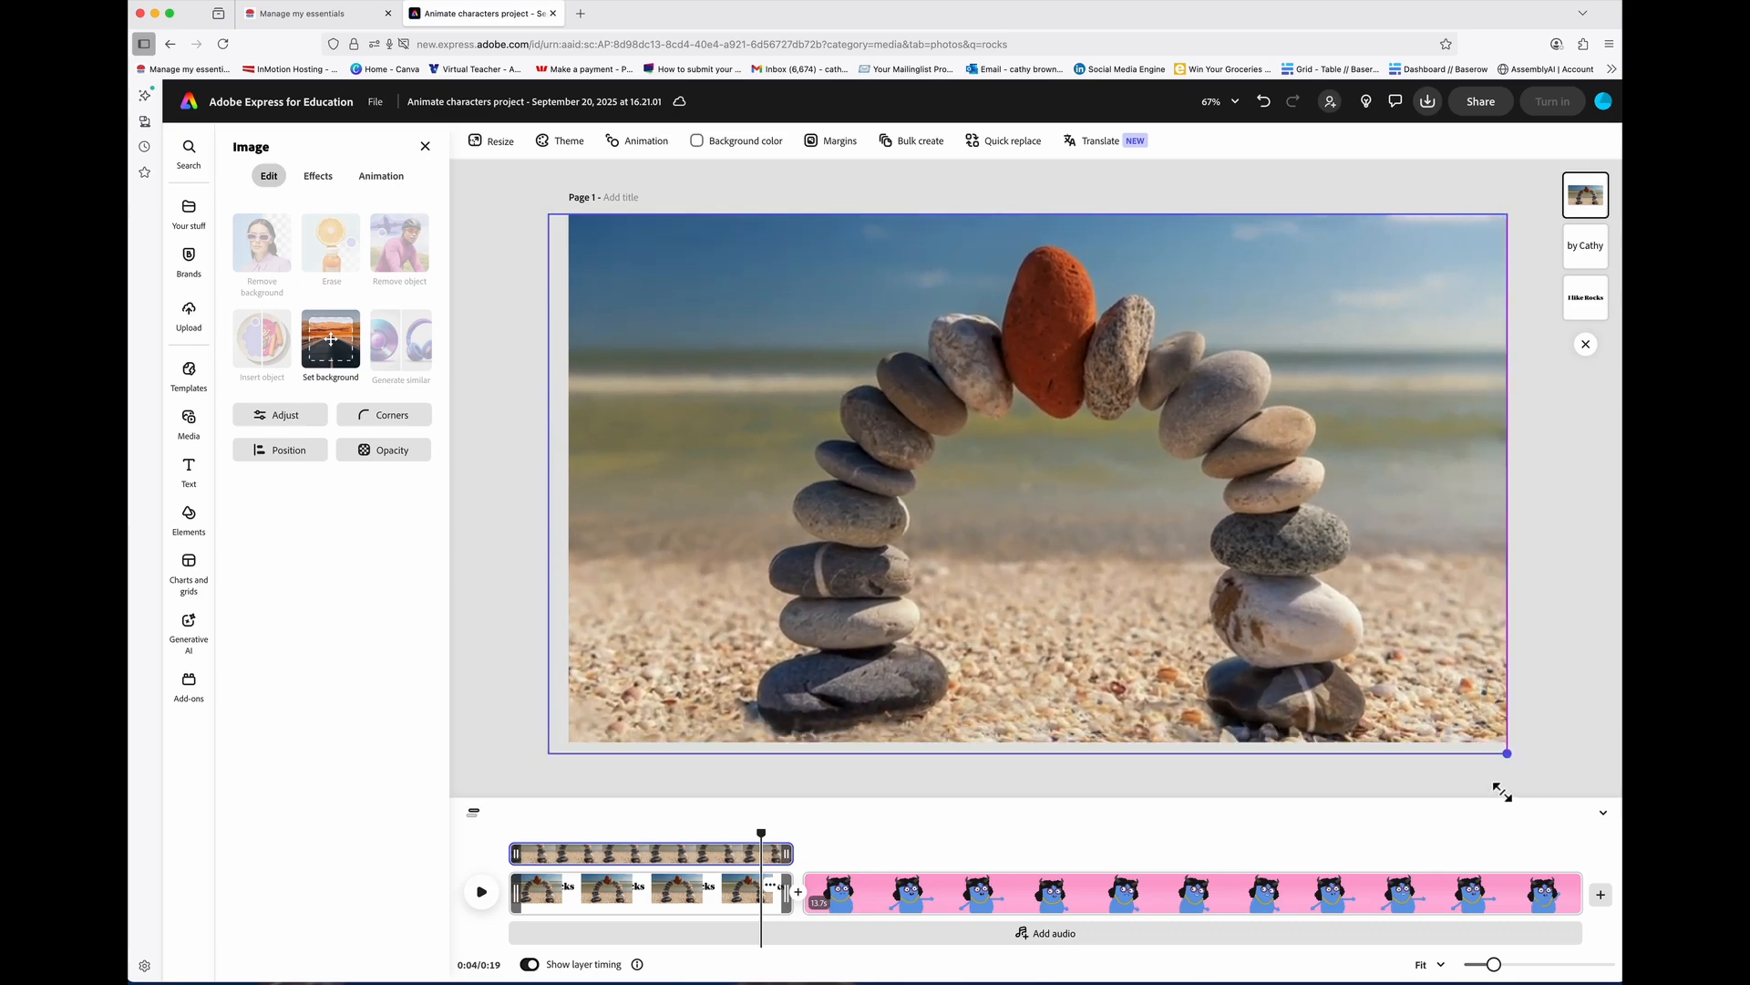
right_click(1158, 591)
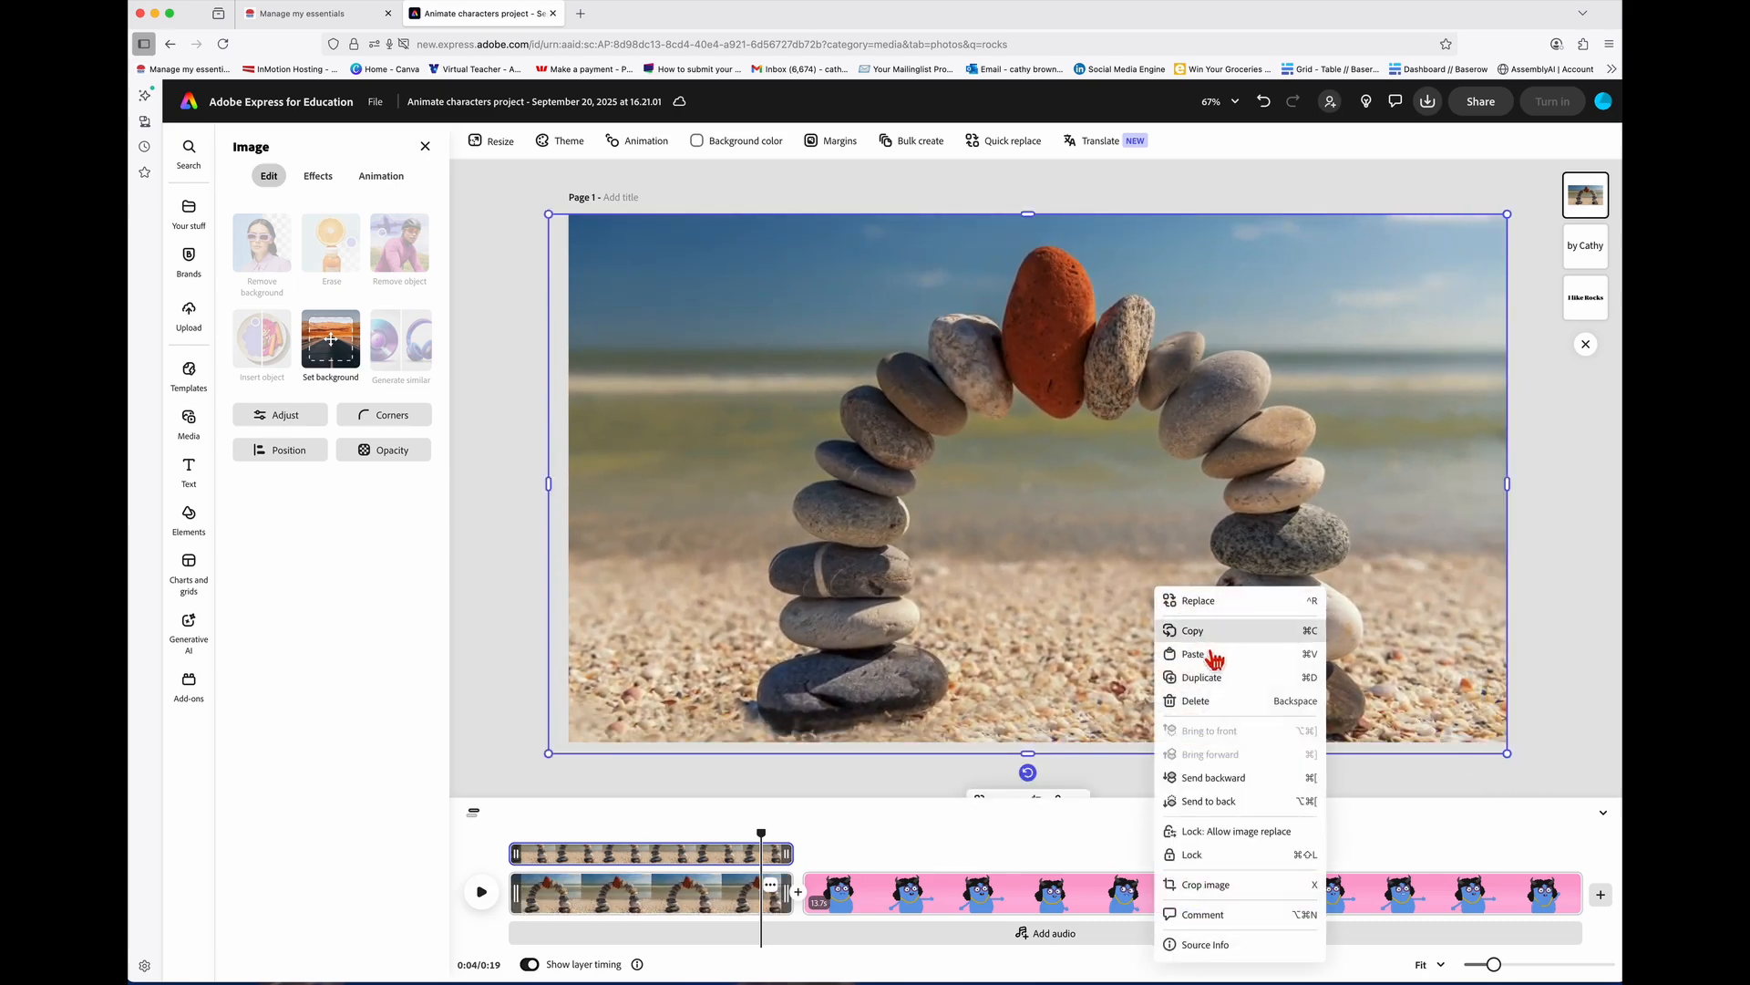
click(1251, 804)
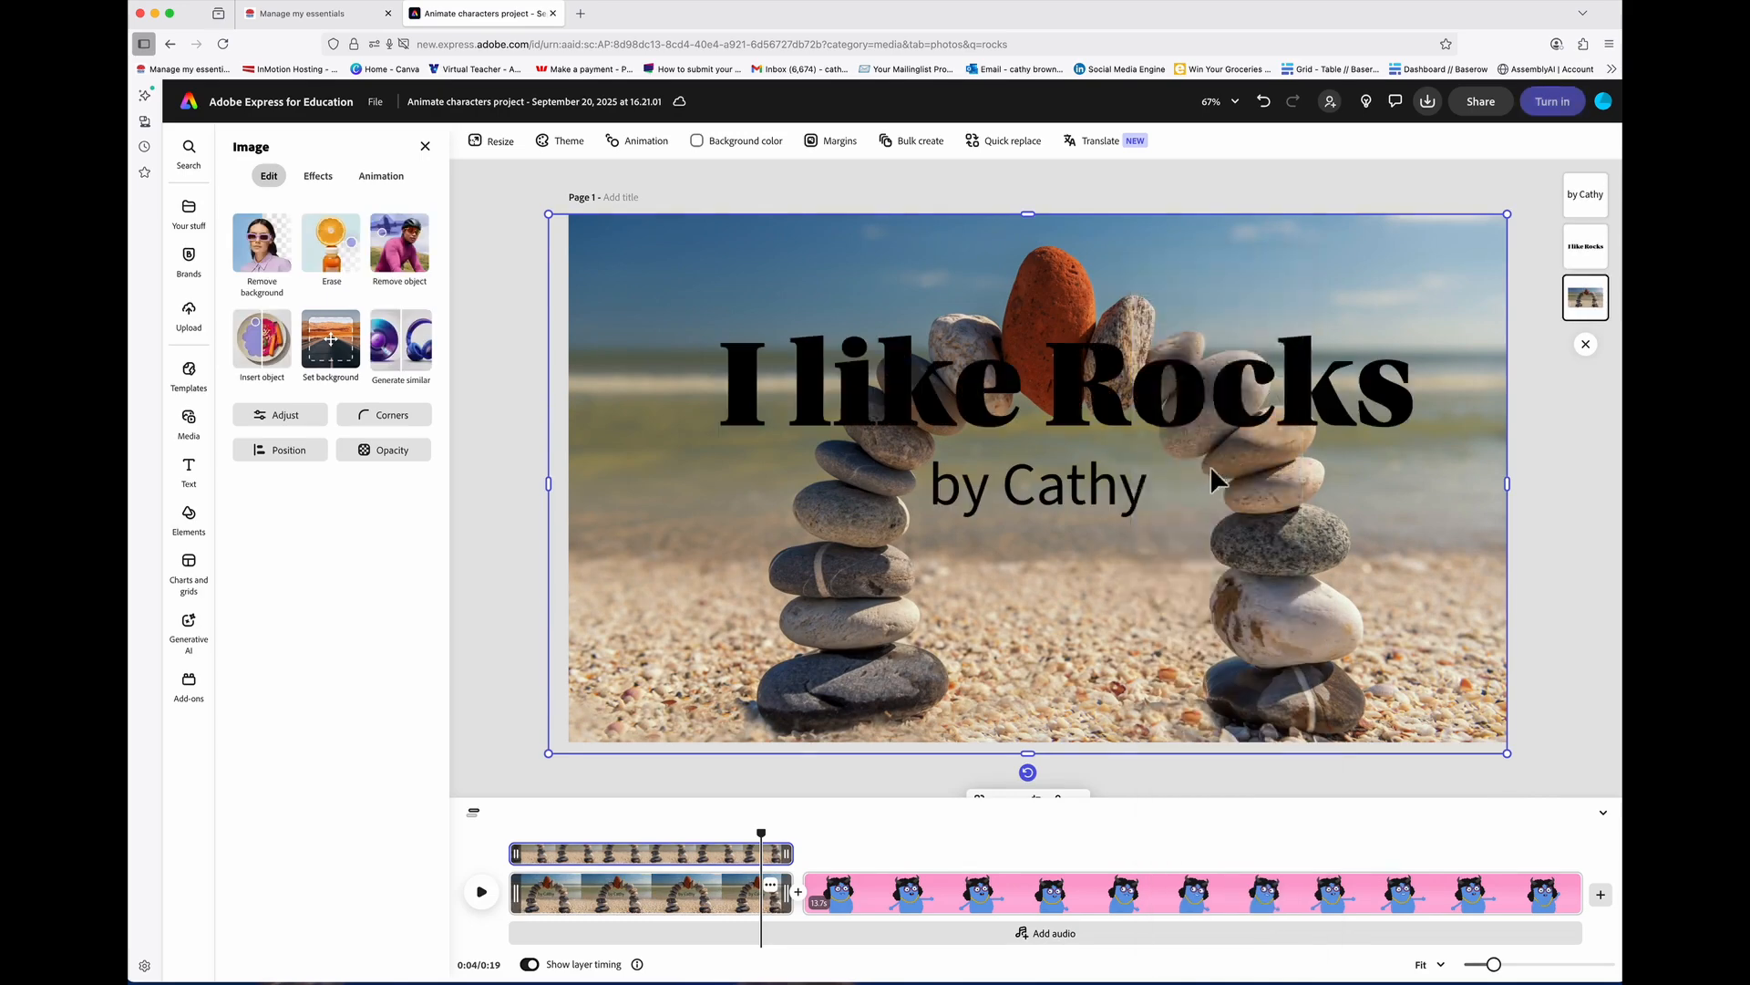
Step: Nudge the pebble photo's position and select all of the 'I like Rocks' heading
click(1113, 413)
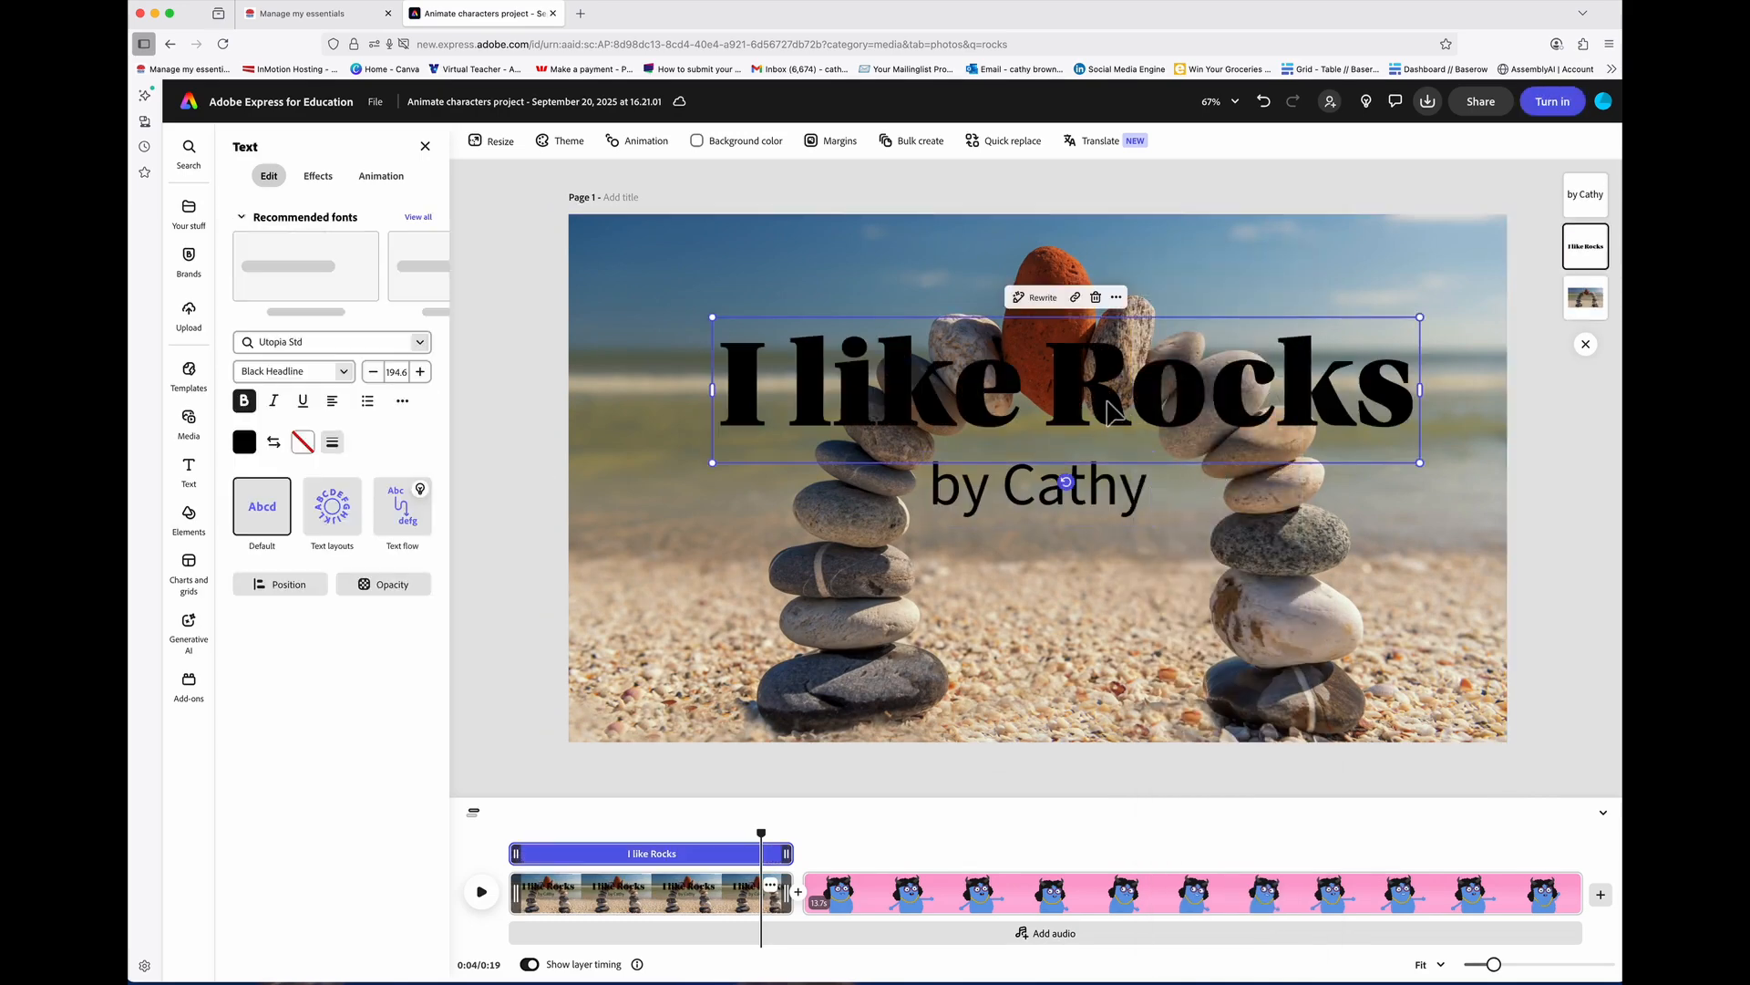
click(1111, 570)
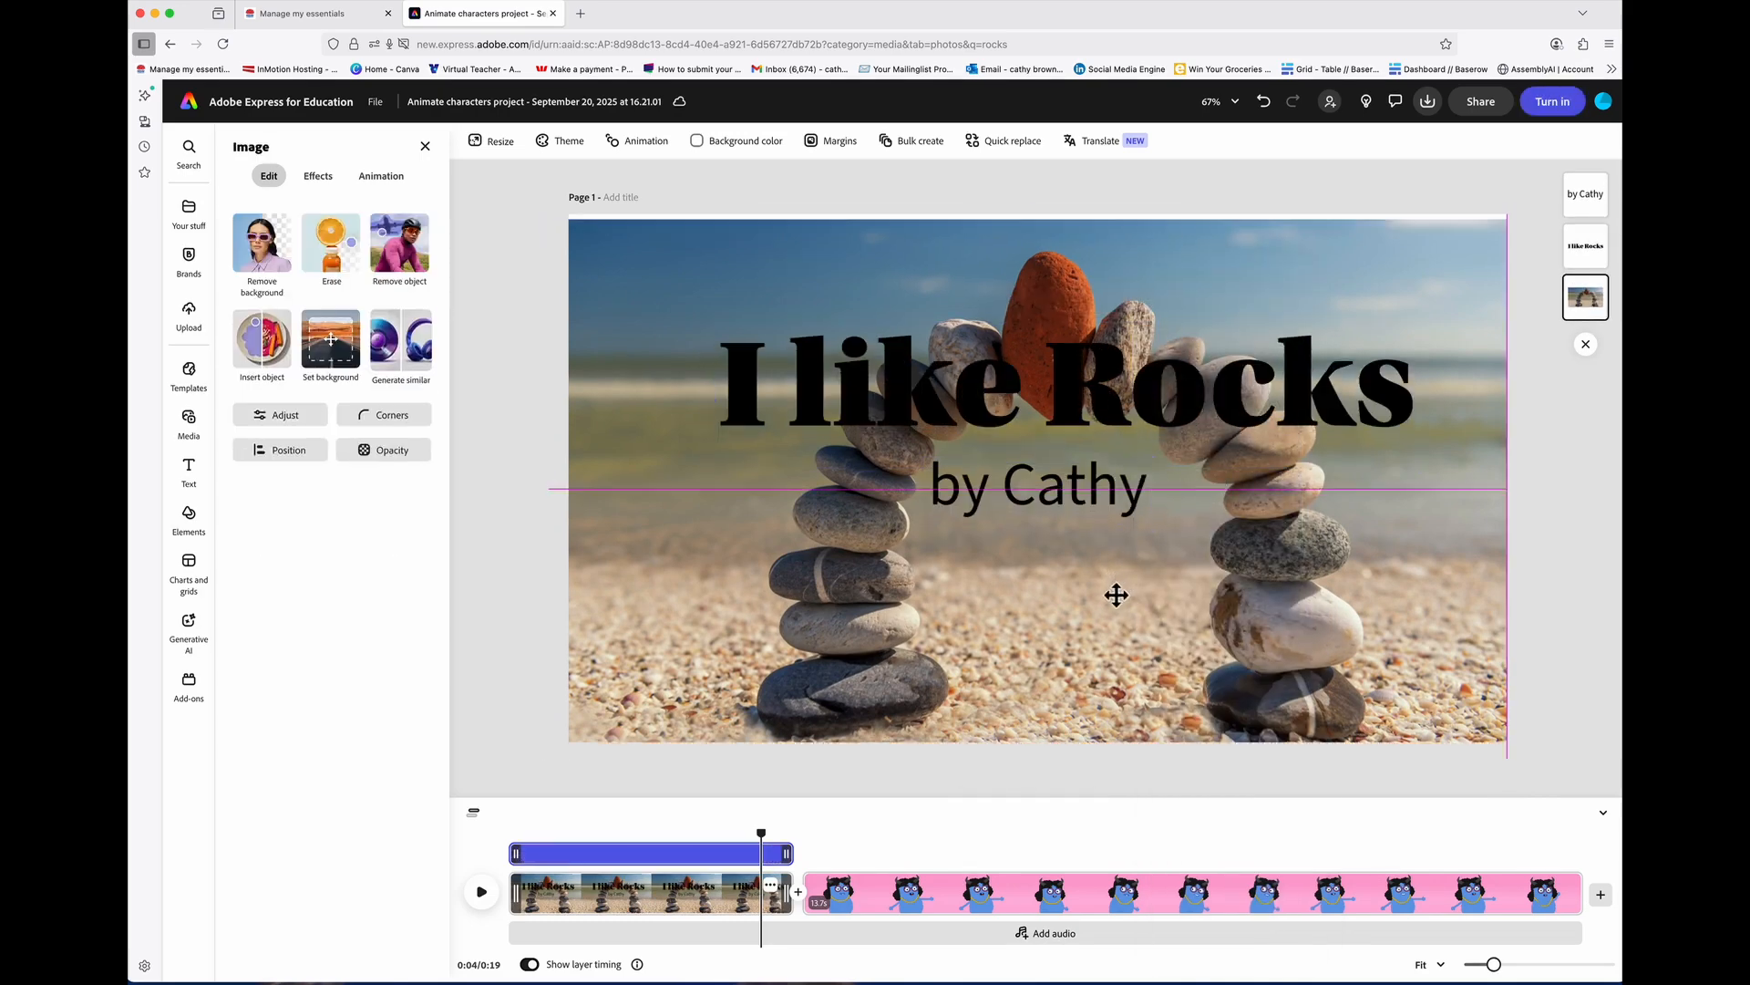
mouse_move(1113, 593)
mouse_down()
mouse_move(1125, 675)
mouse_move(1134, 558)
mouse_move(1127, 572)
mouse_up()
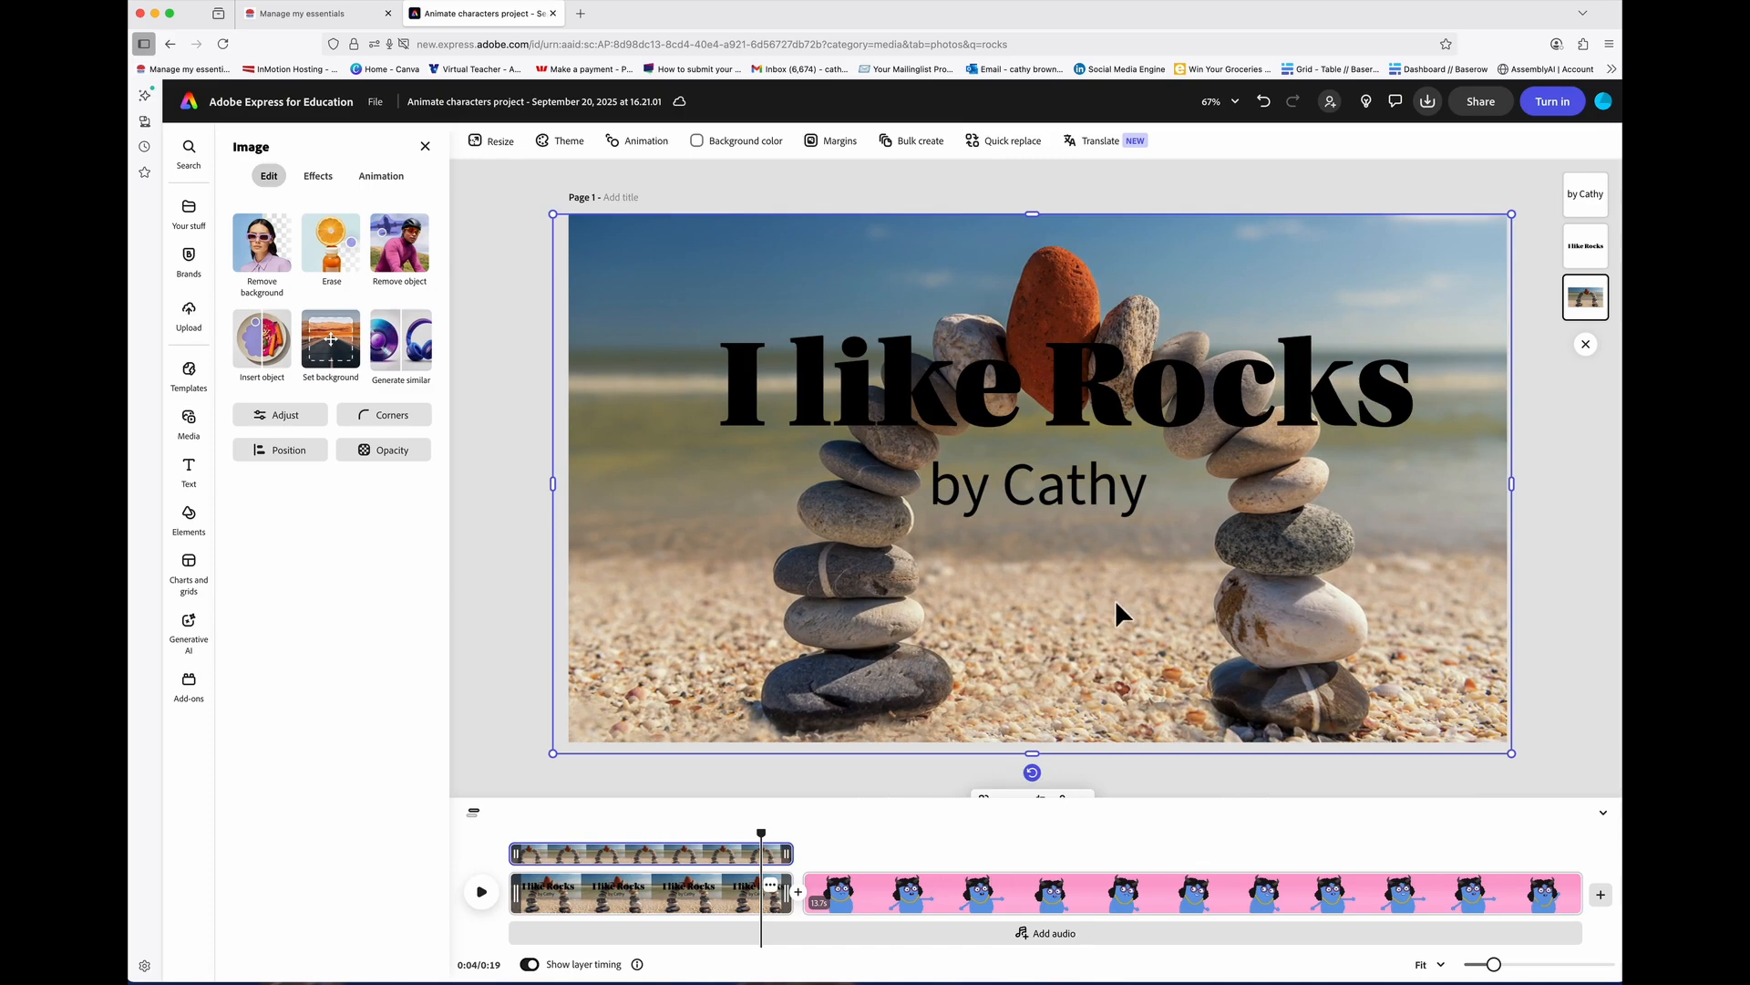
click(1091, 421)
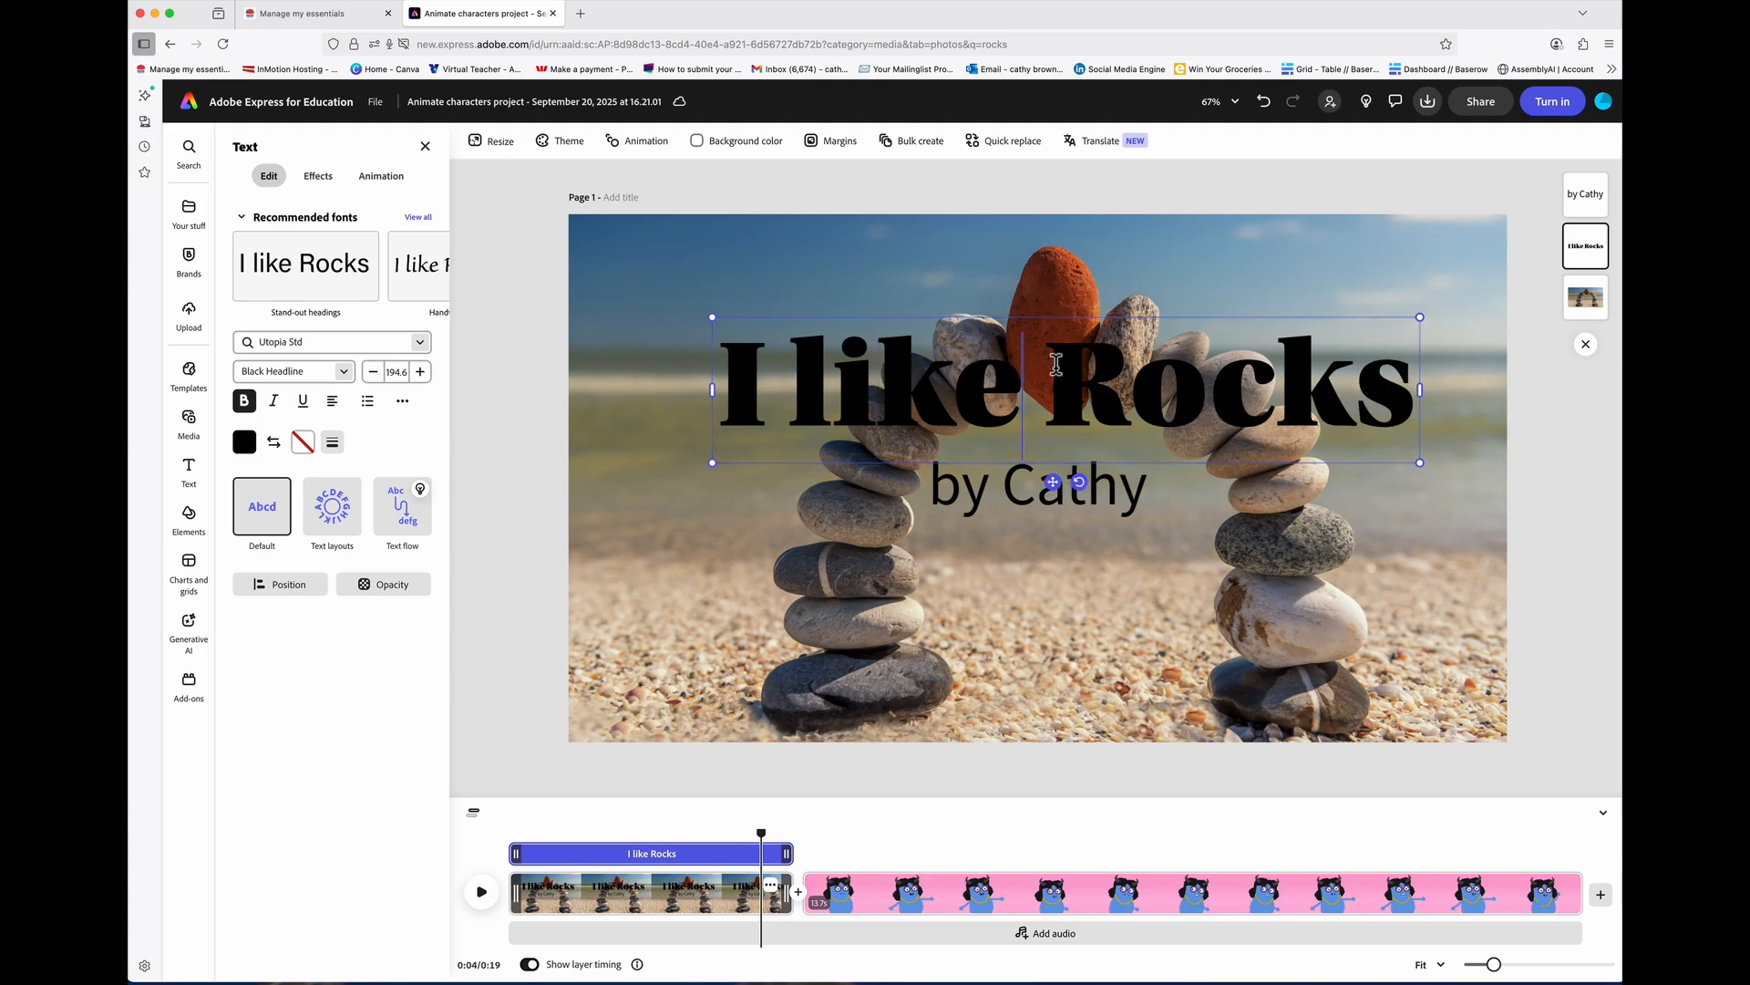
drag(1413, 383, 722, 387)
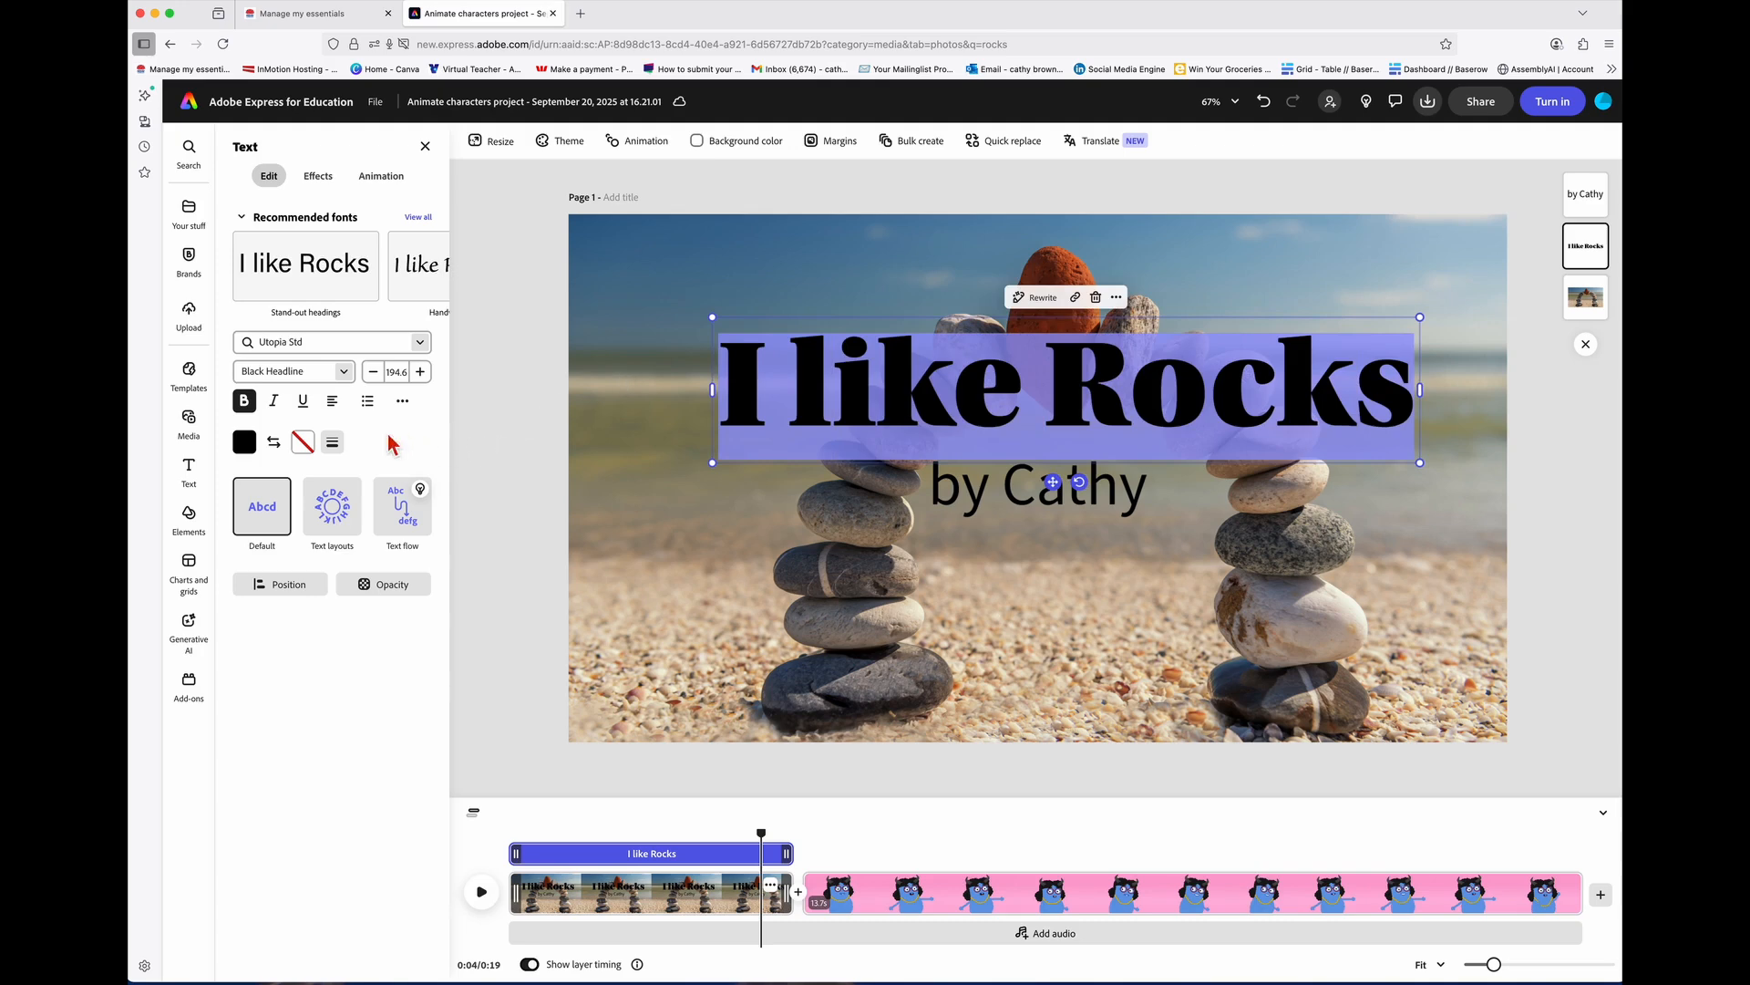
Step: Fill the 'I like Rocks' title with white, trying yellow and undoing it
click(244, 442)
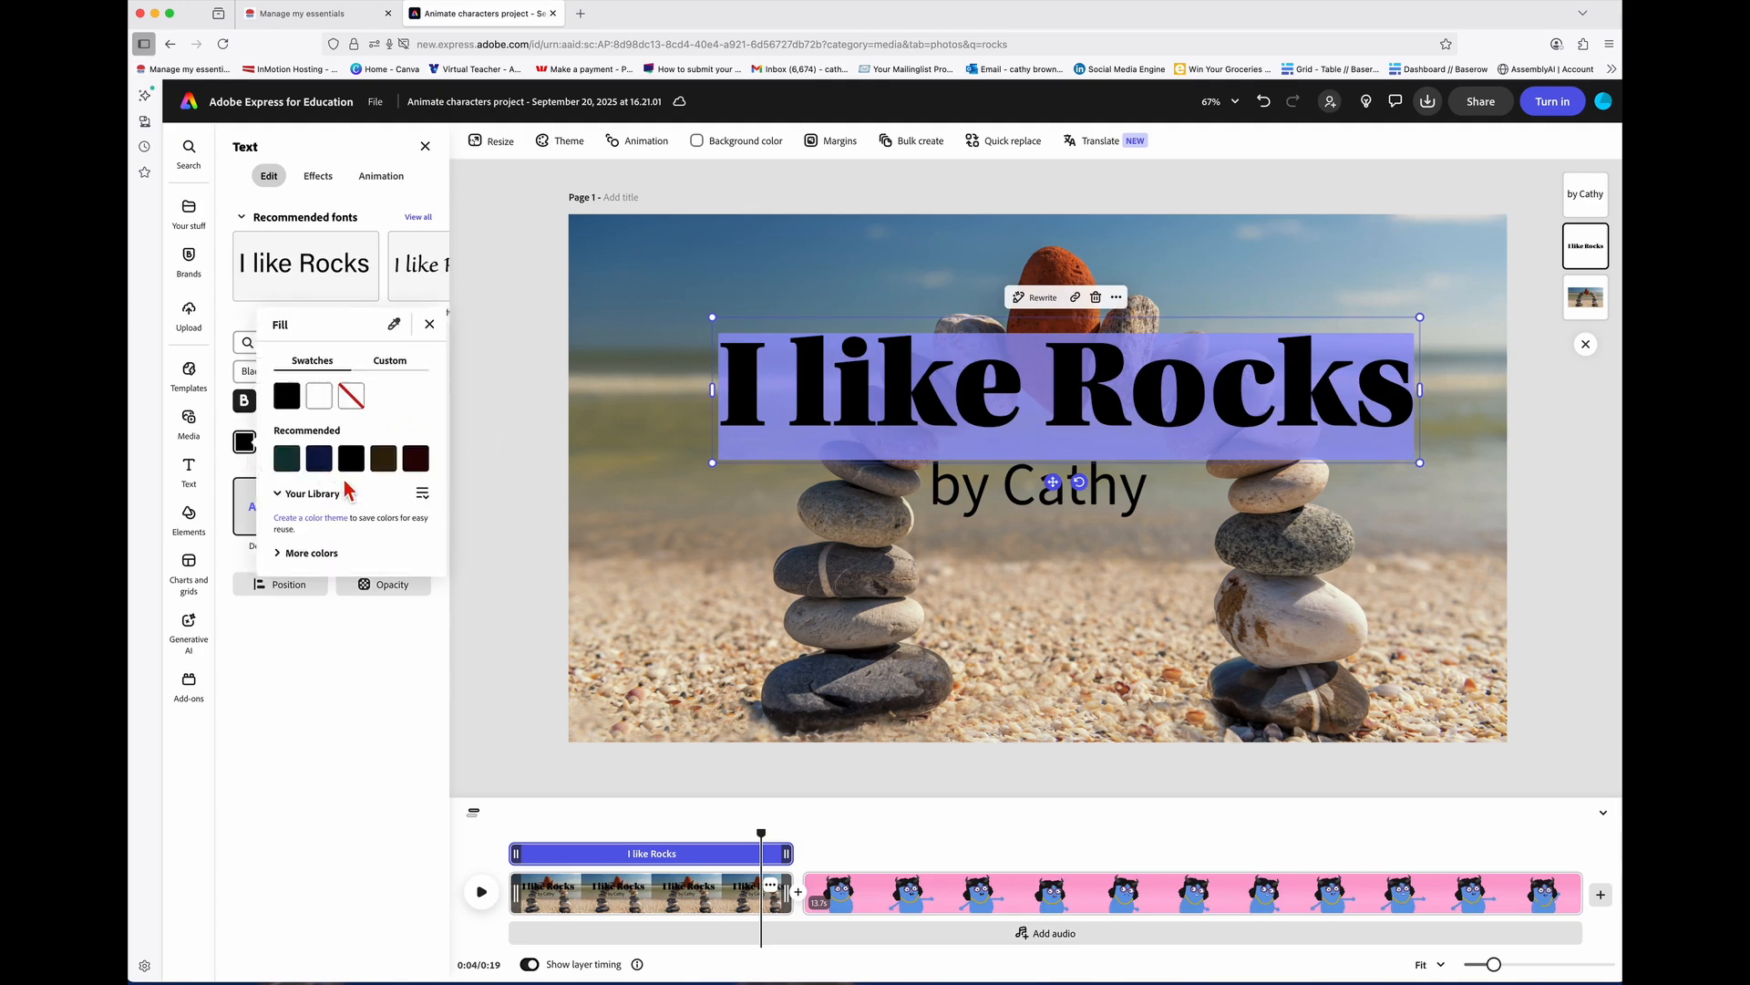
click(311, 553)
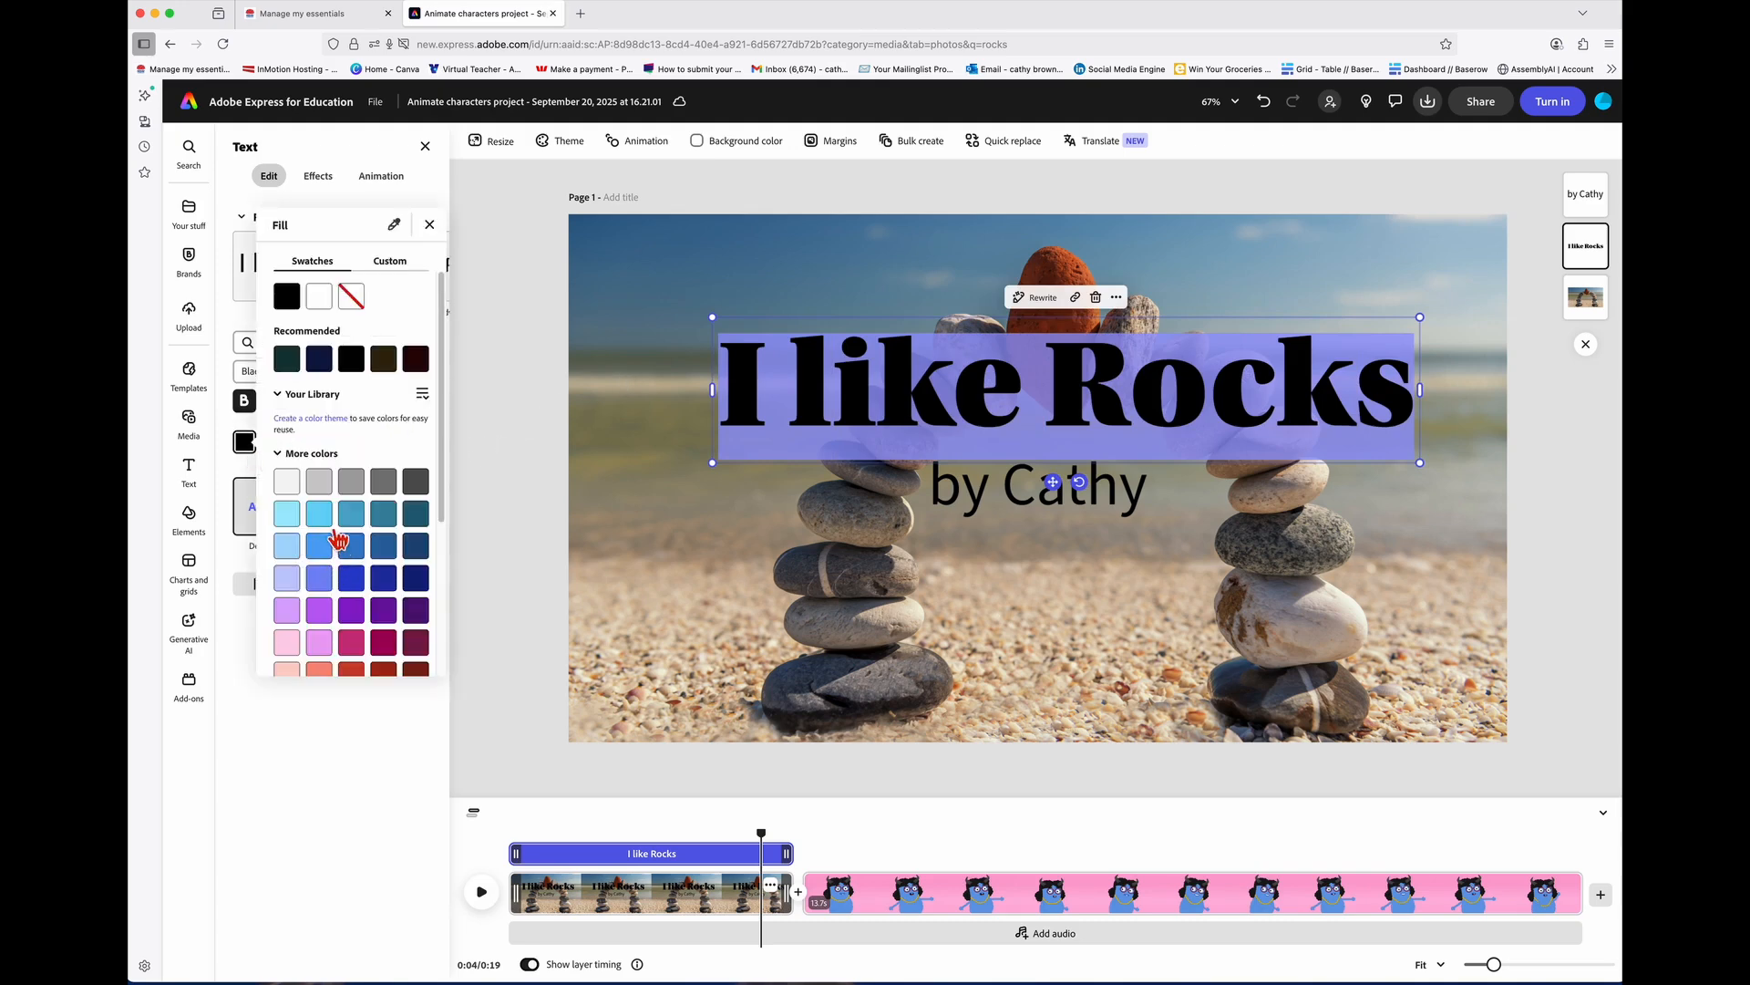
click(290, 484)
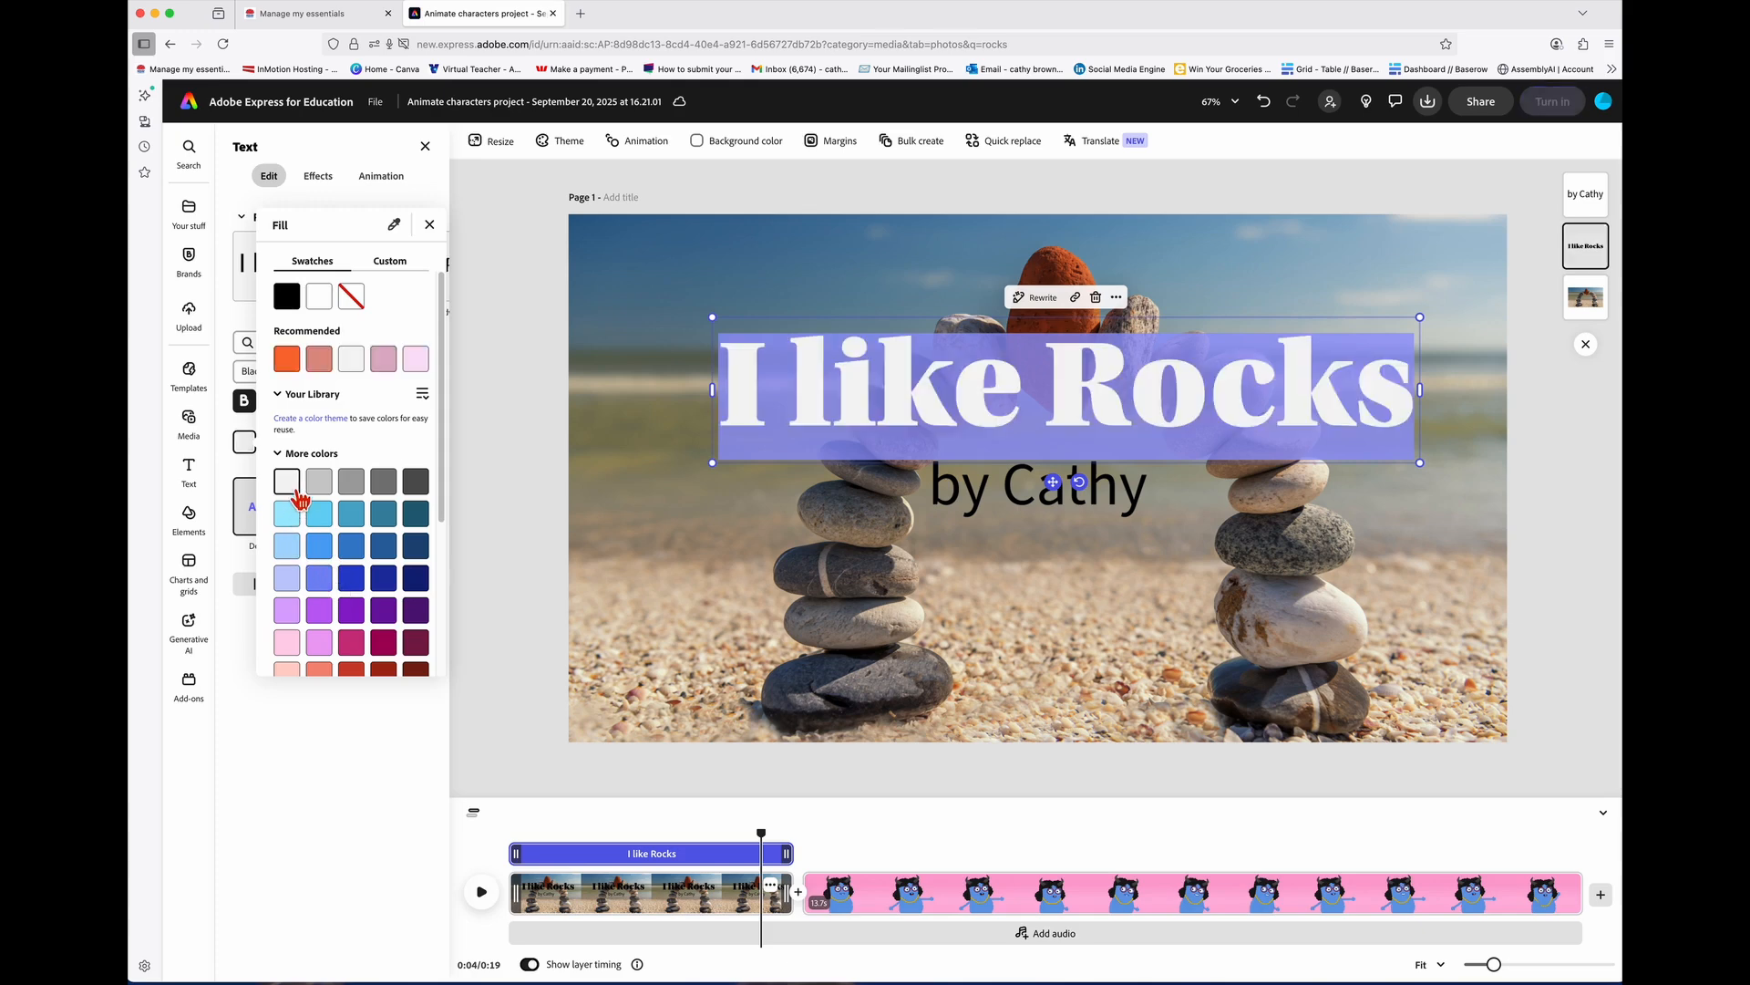
scroll(310, 507, down, 5)
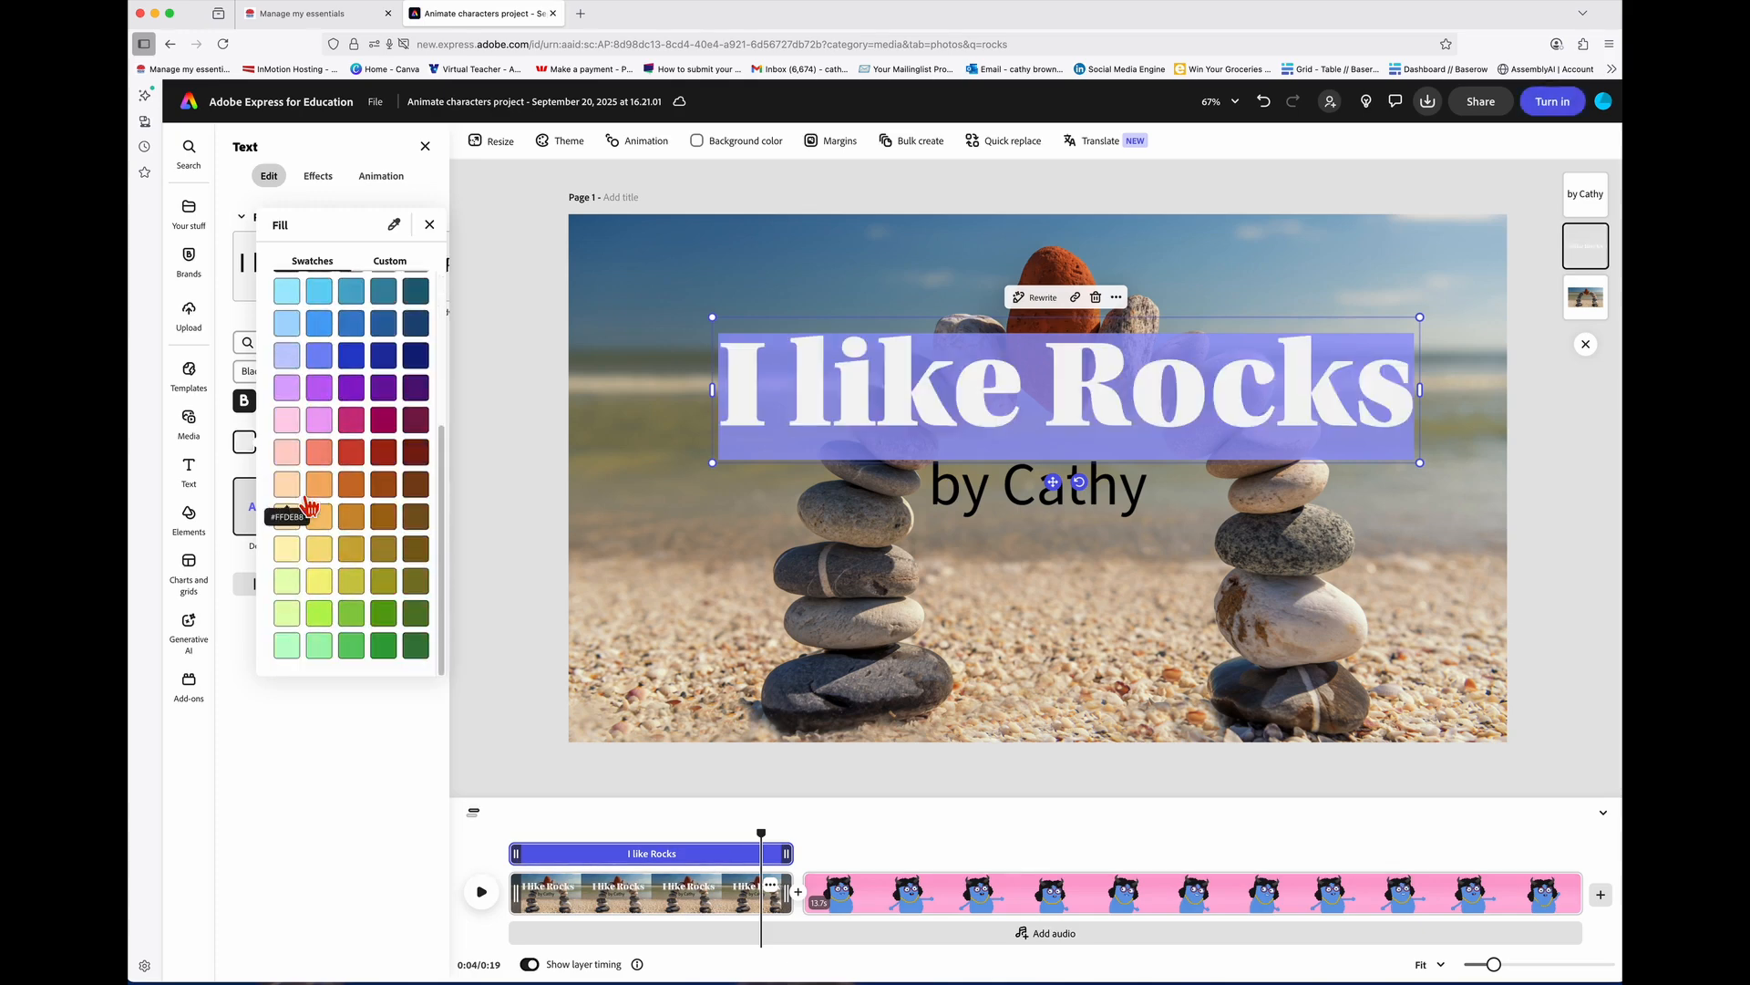
click(330, 588)
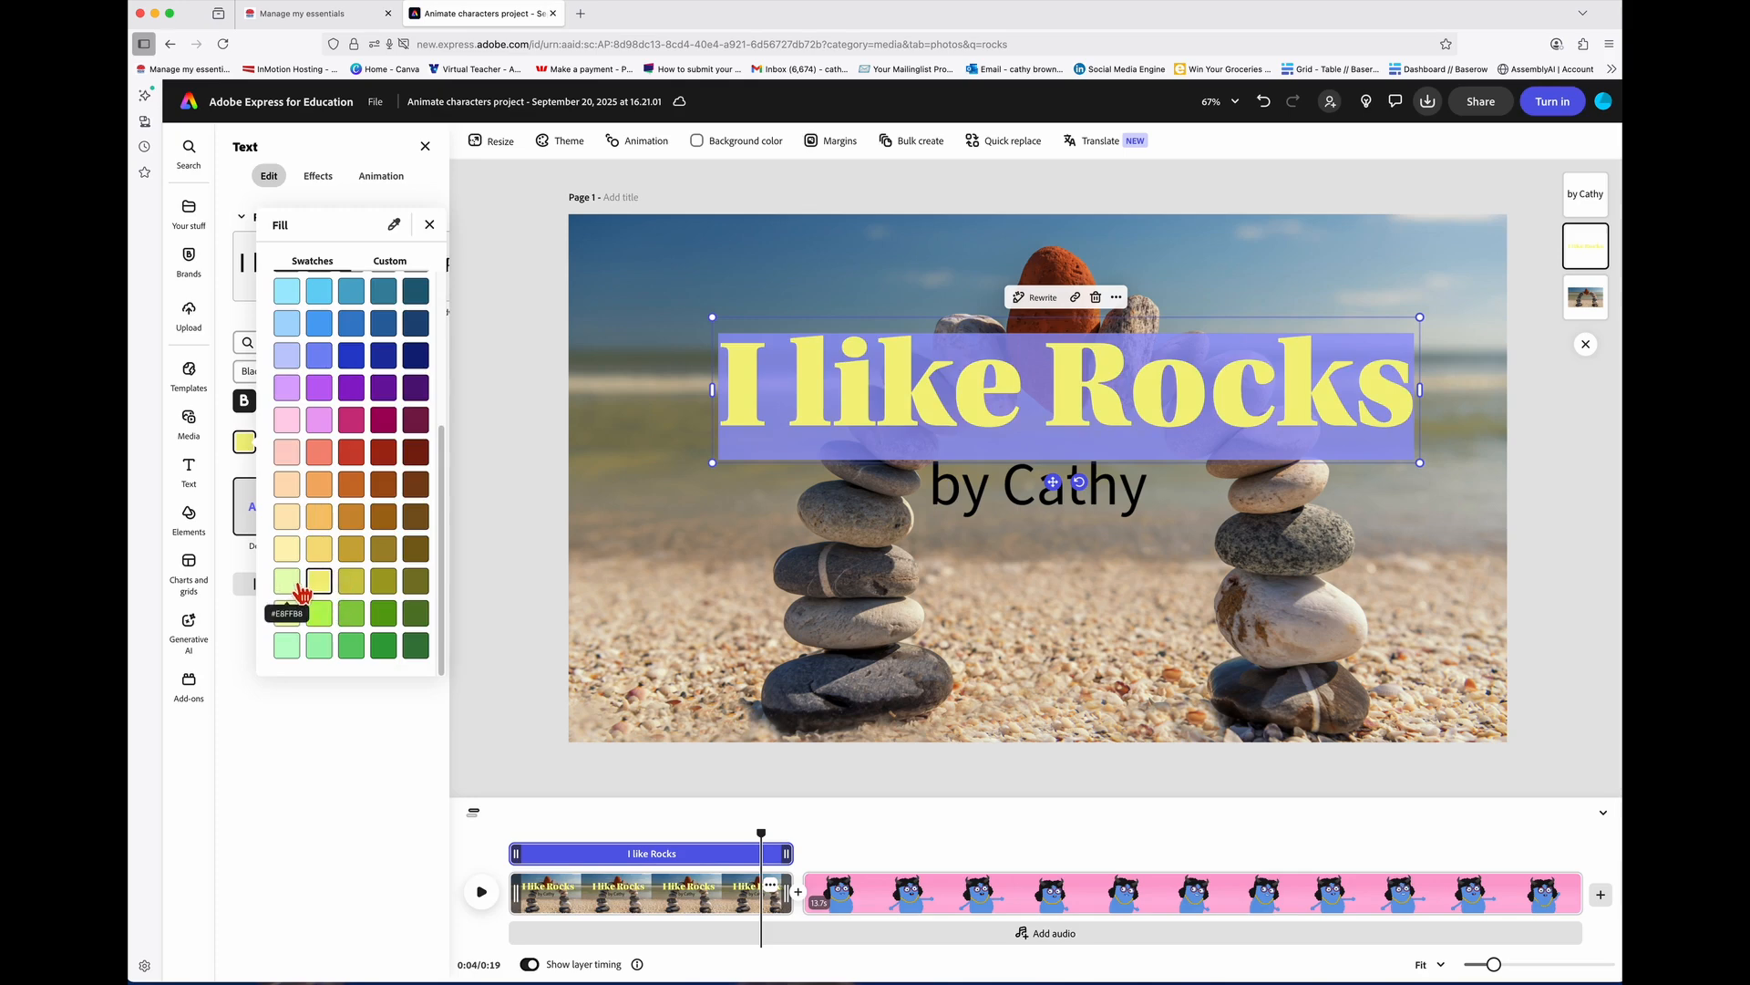
key(super+z)
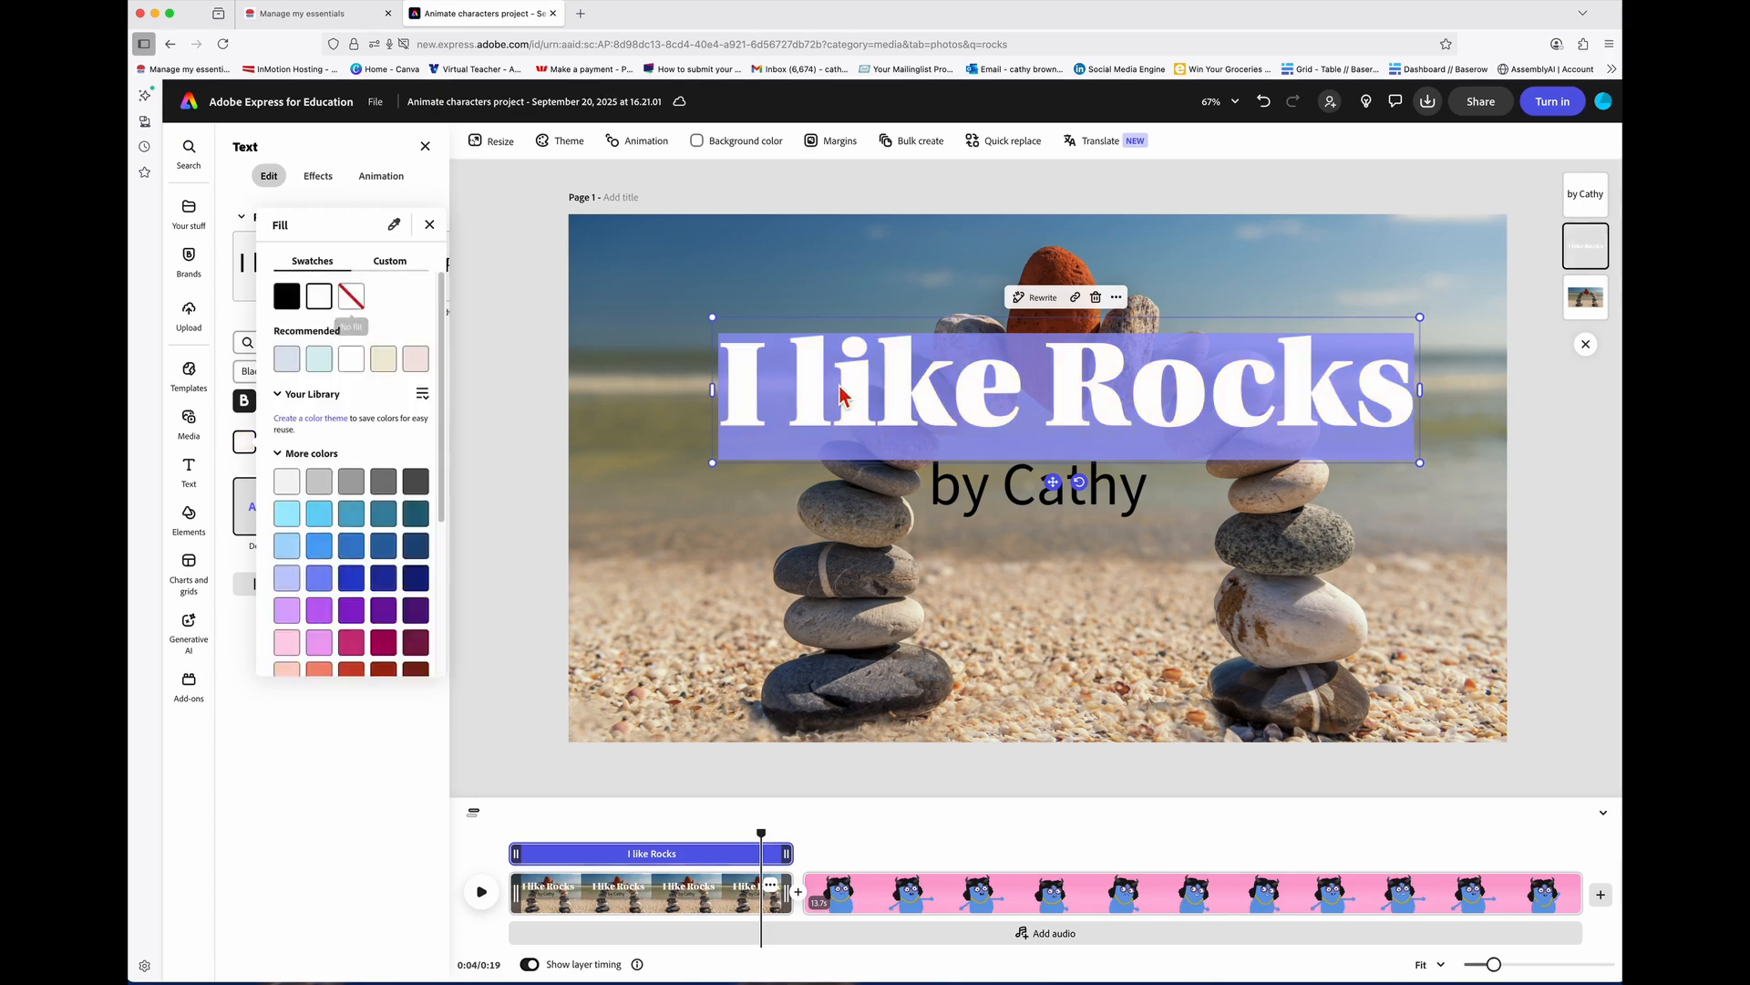
click(840, 395)
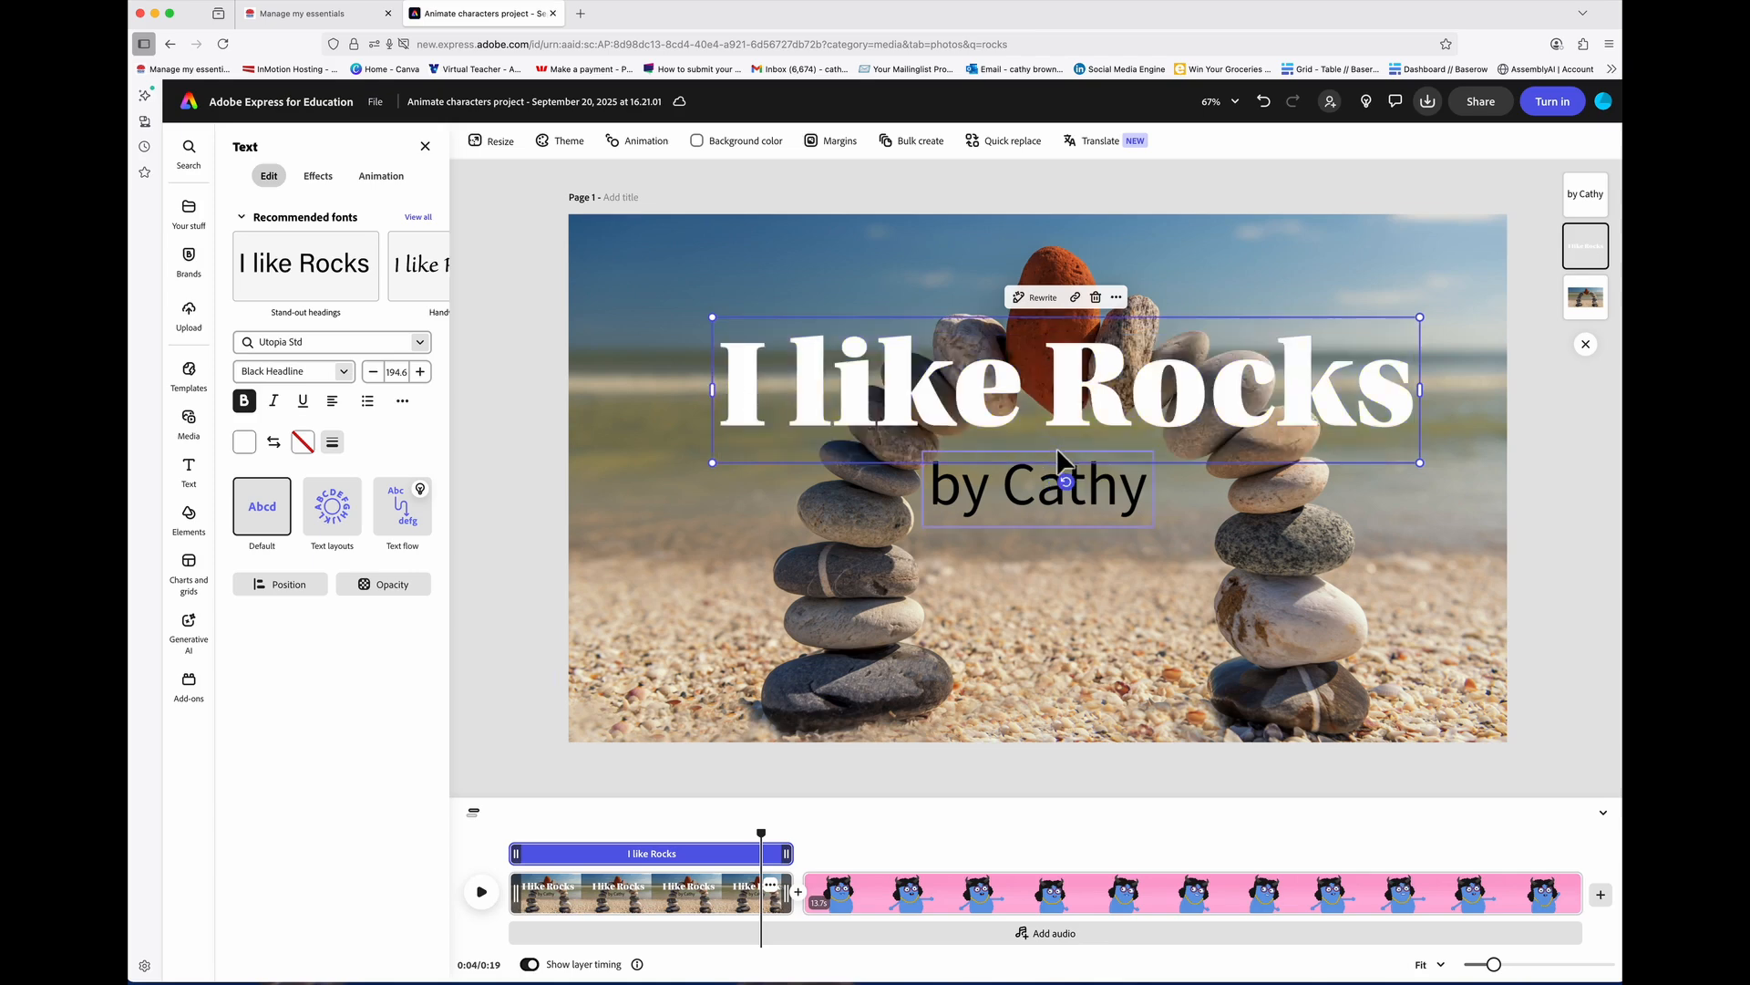
click(1041, 401)
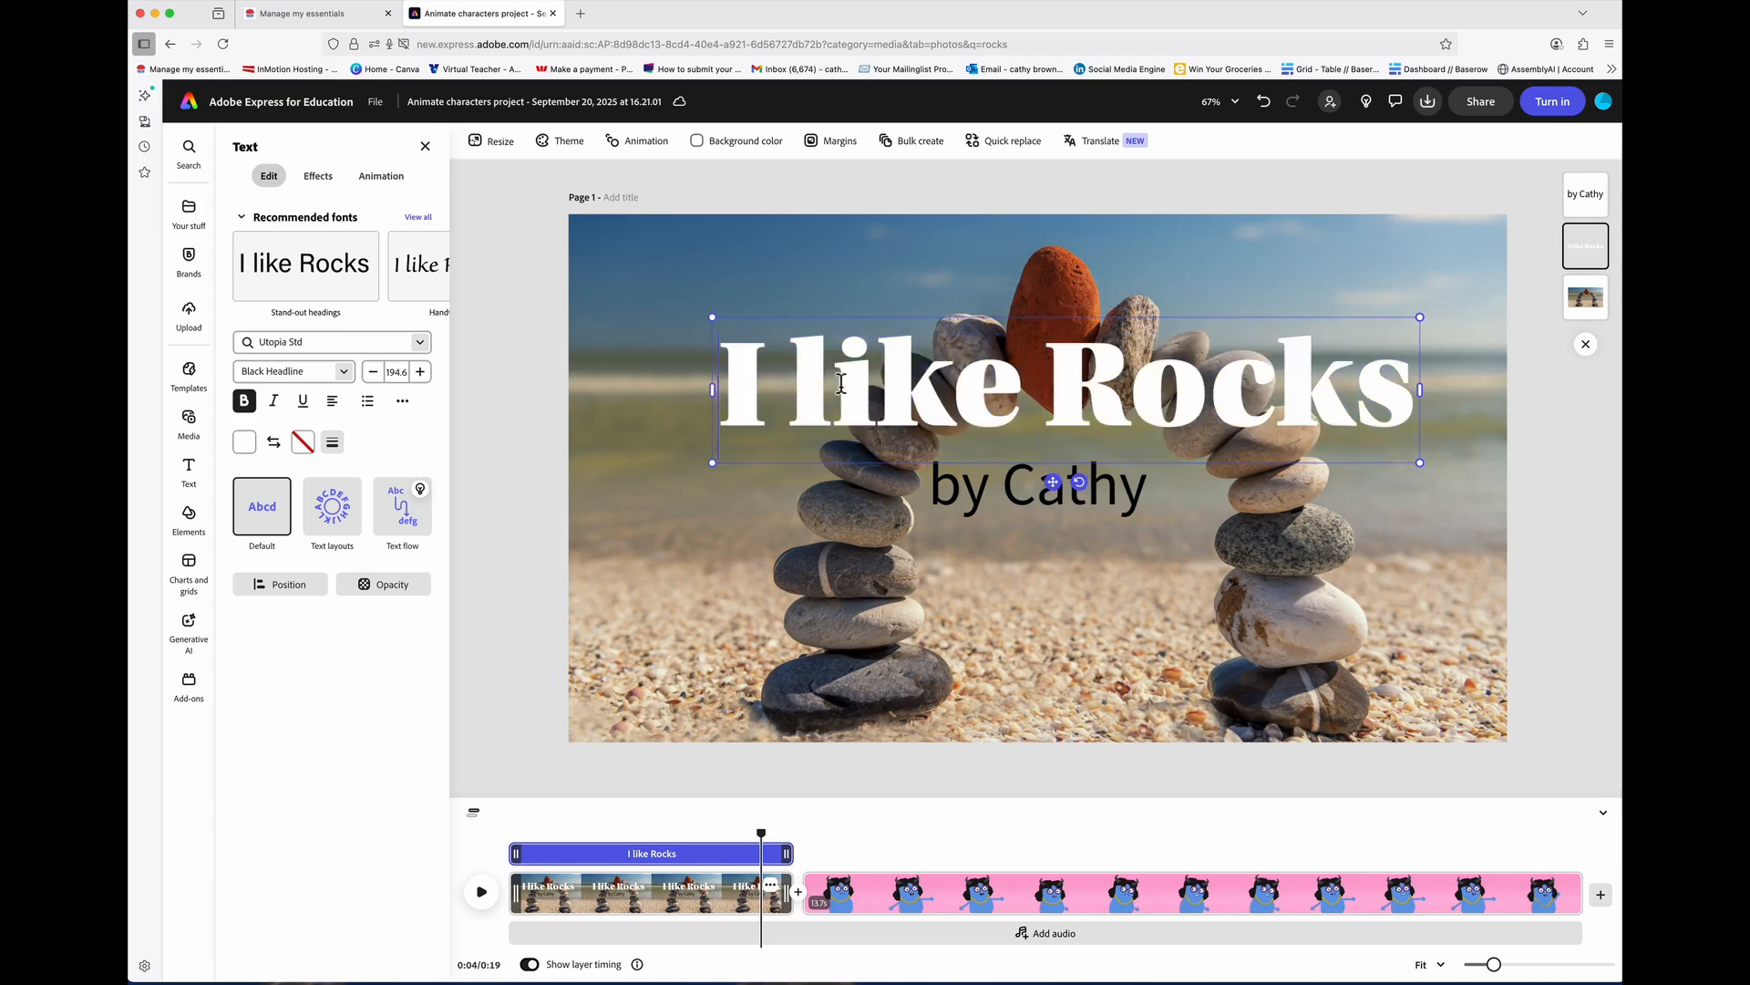
triple_click(1032, 411)
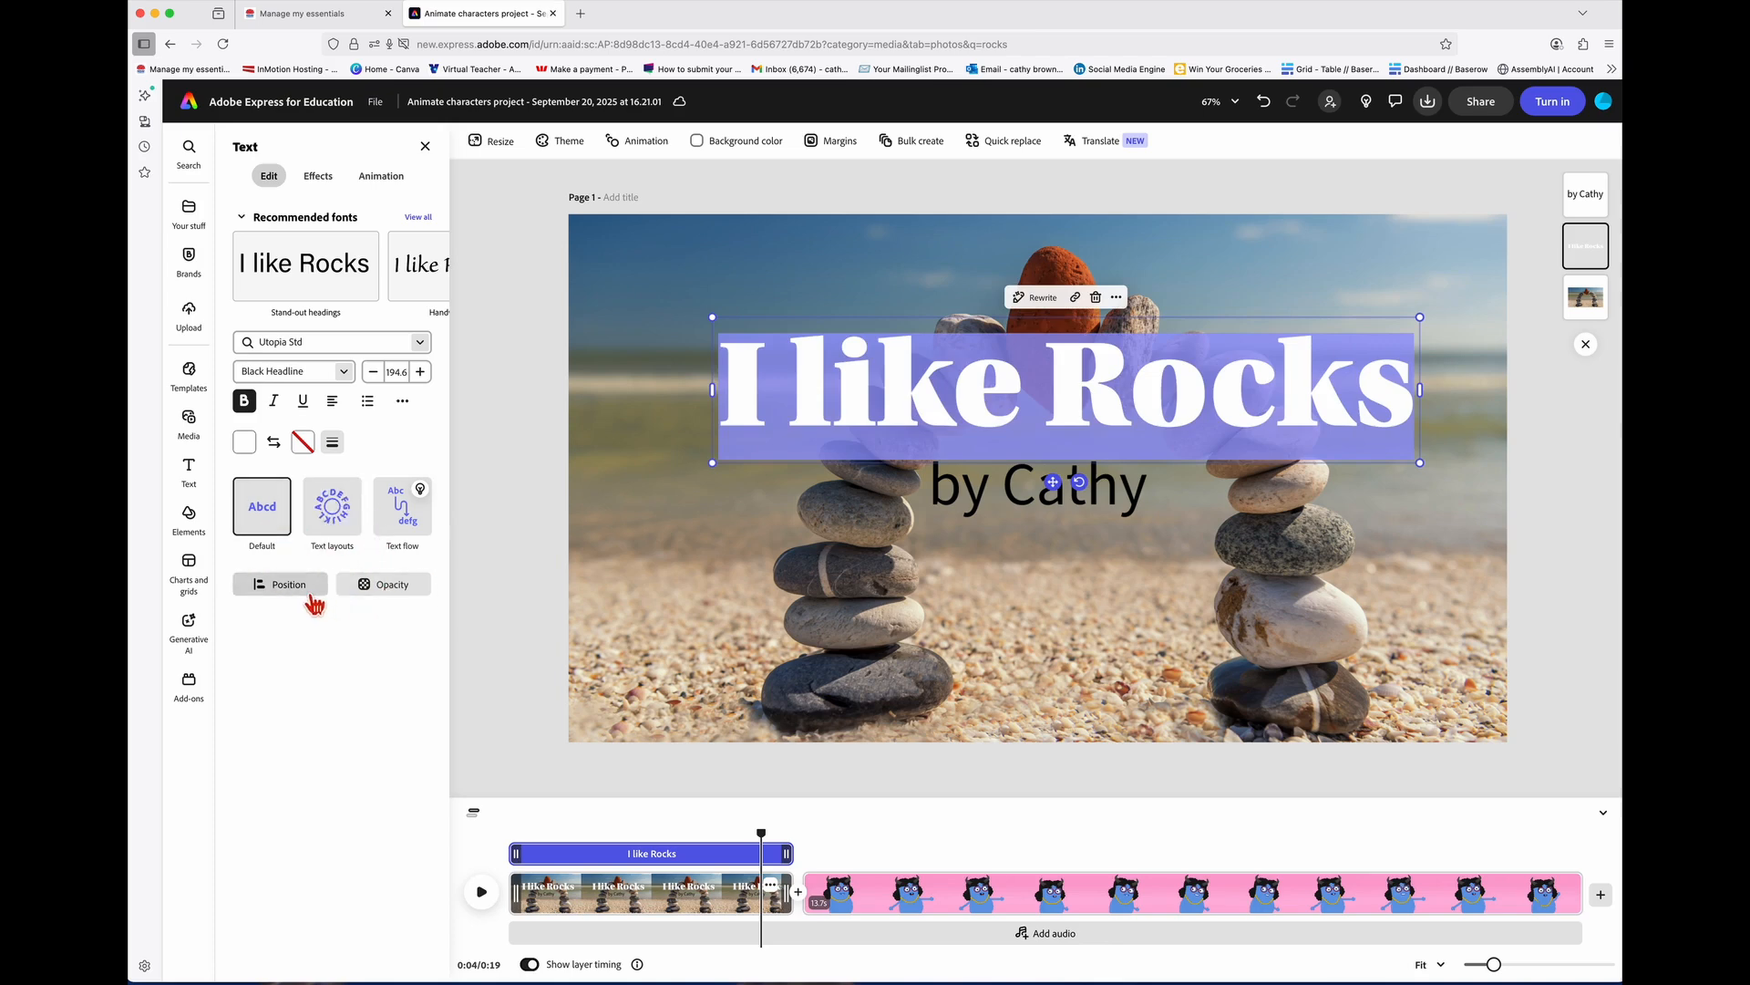
Step: Give the white 'I like Rocks' title a black outline
click(303, 445)
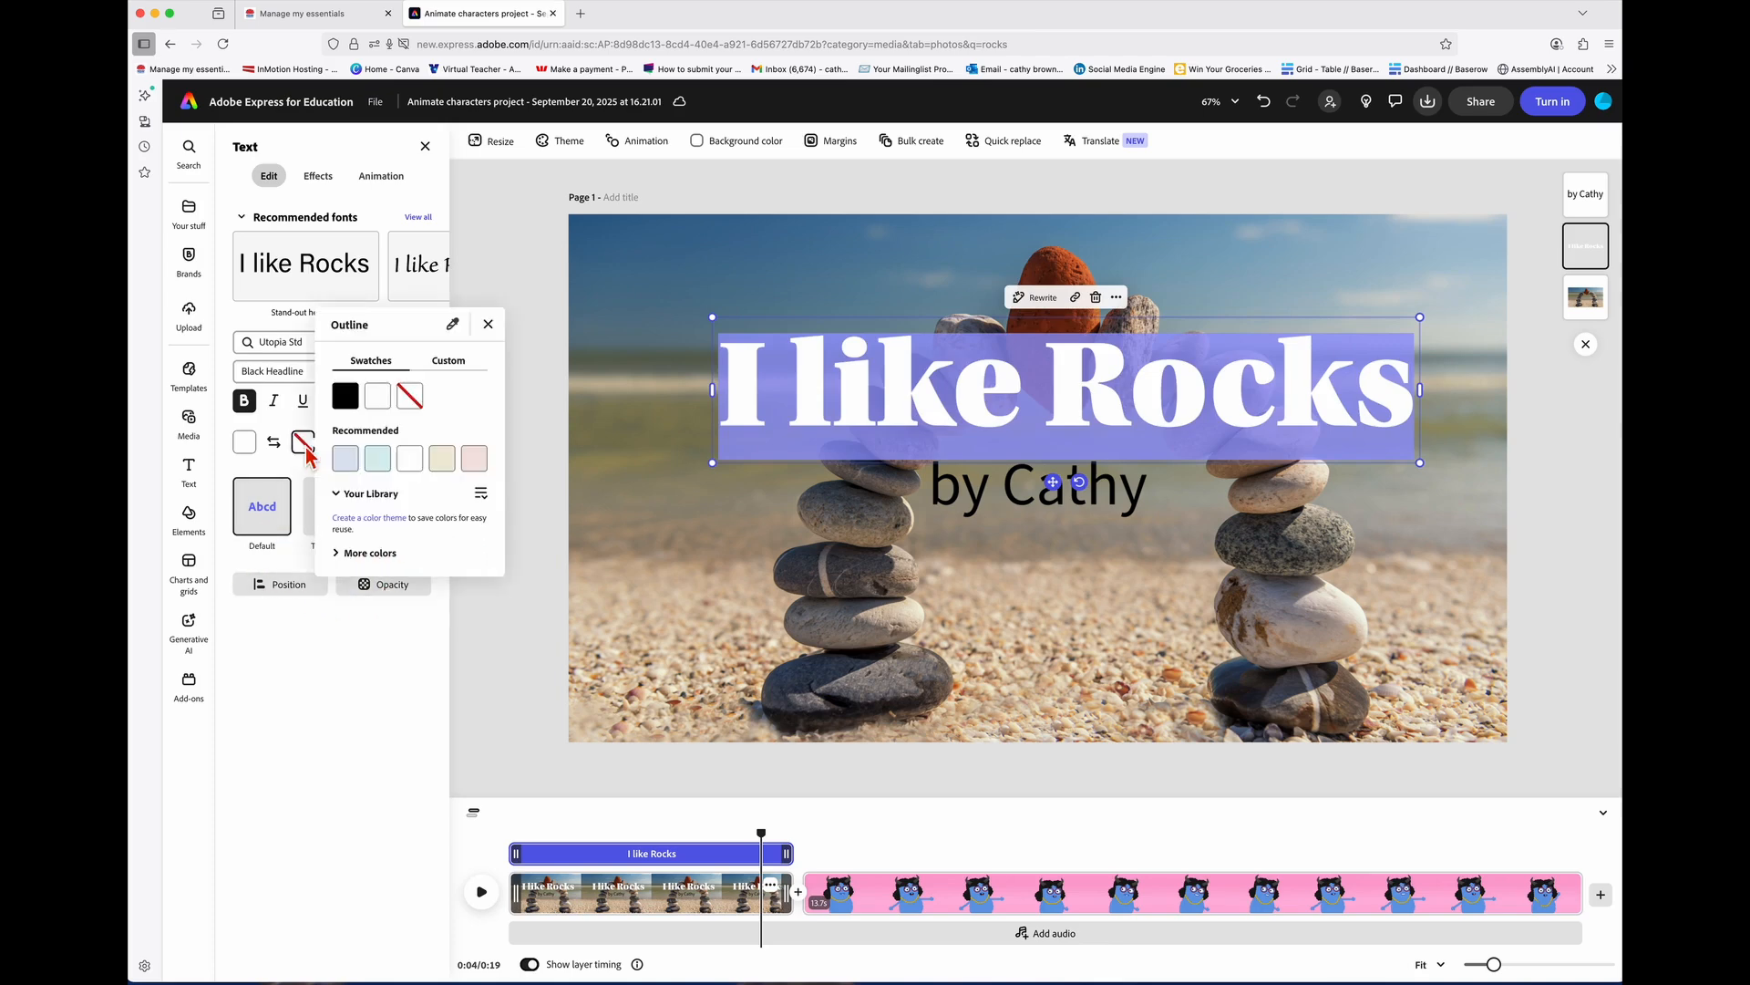
click(353, 406)
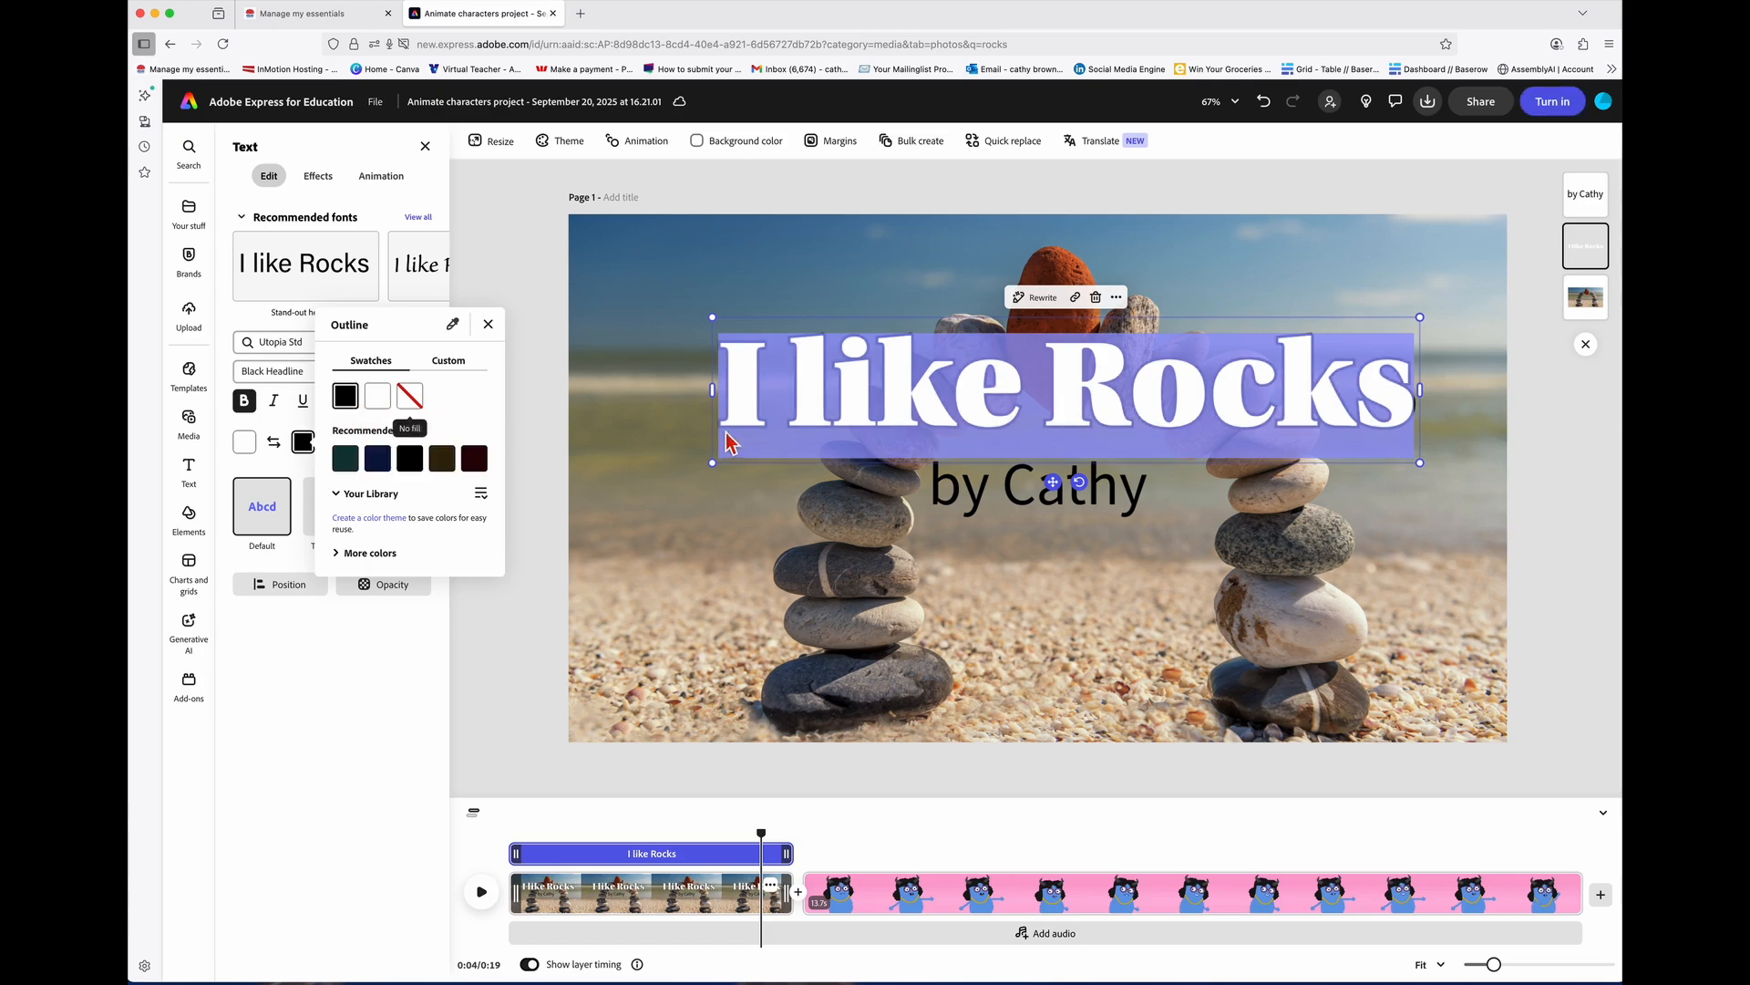
click(732, 447)
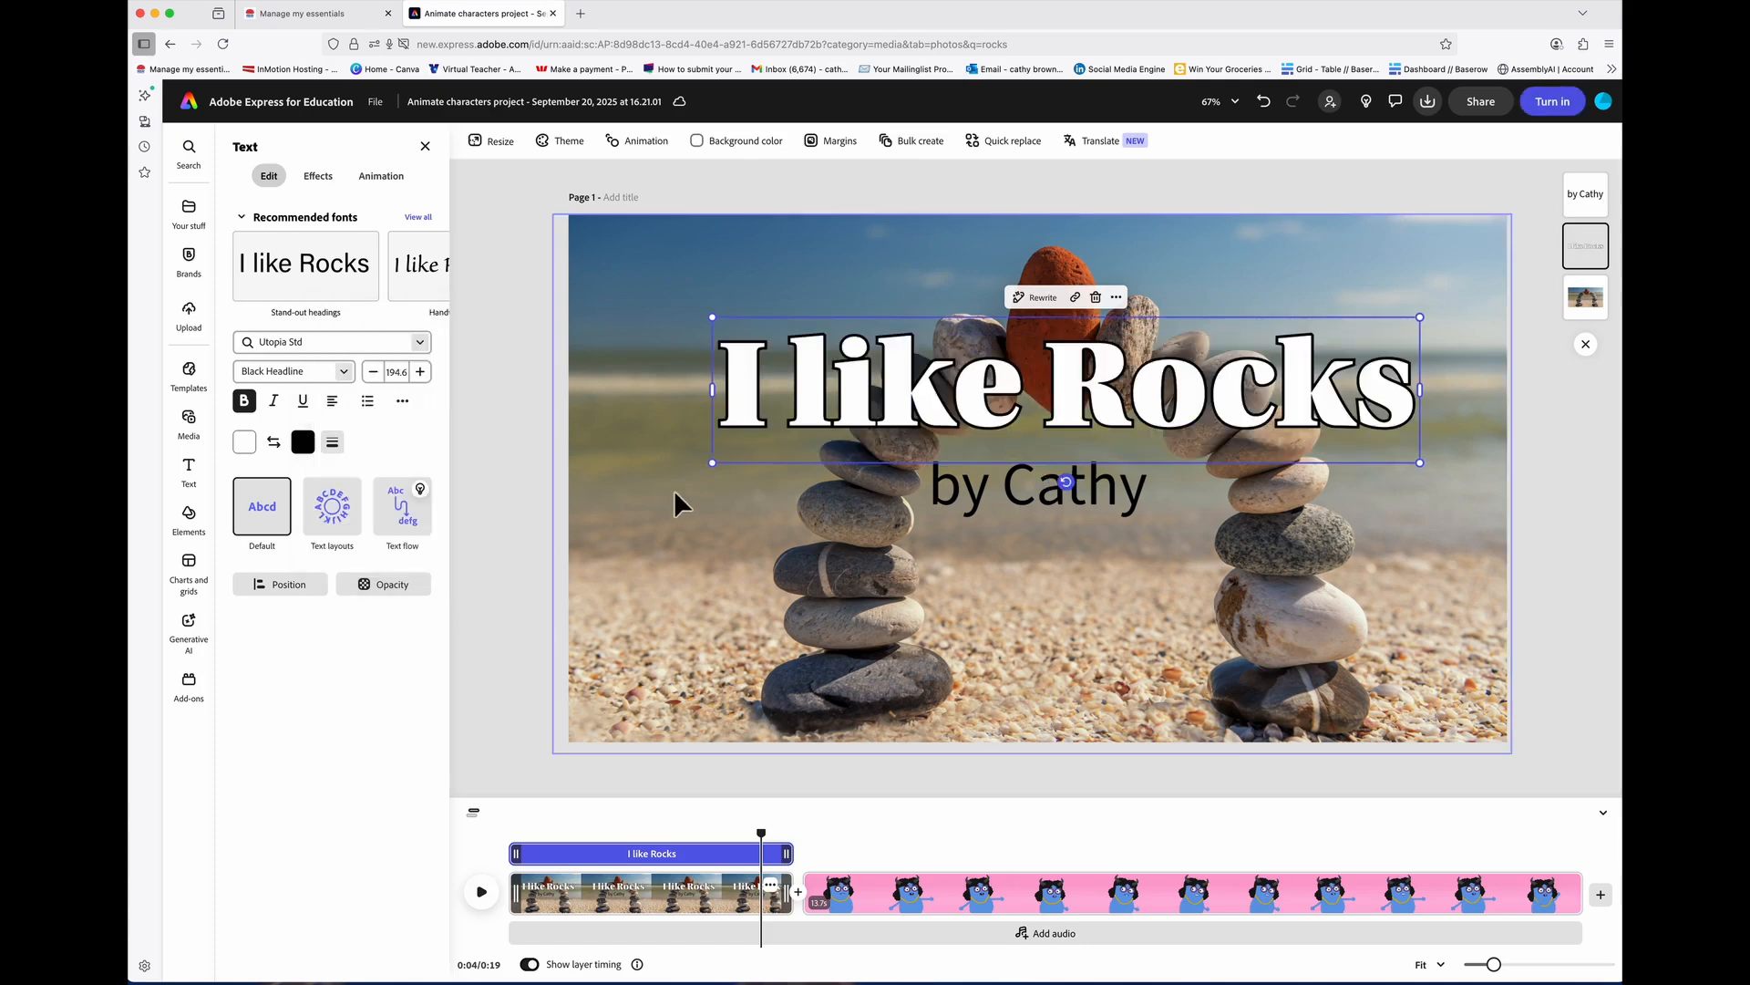
Step: Move 'by Cathy' lower right and the title about 80 px down, then jump to Dory's clip
click(1033, 498)
drag(1033, 499, 1056, 640)
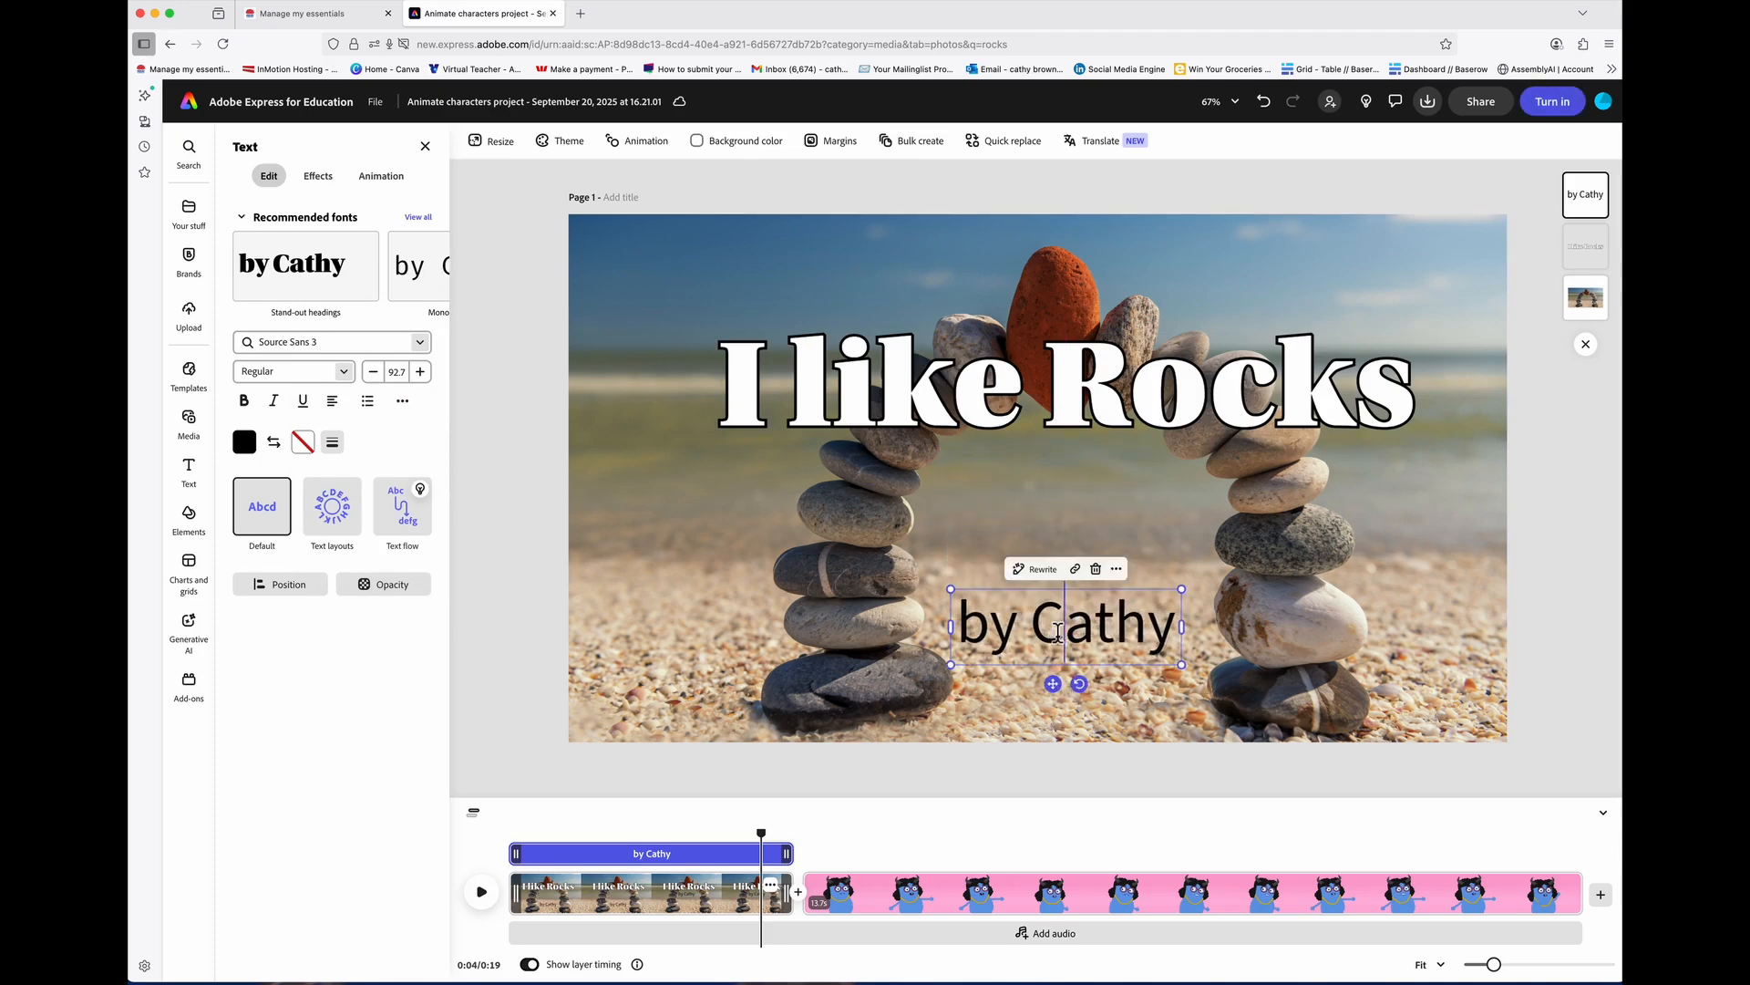
double_click(1062, 634)
click(1157, 638)
drag(1176, 631, 957, 629)
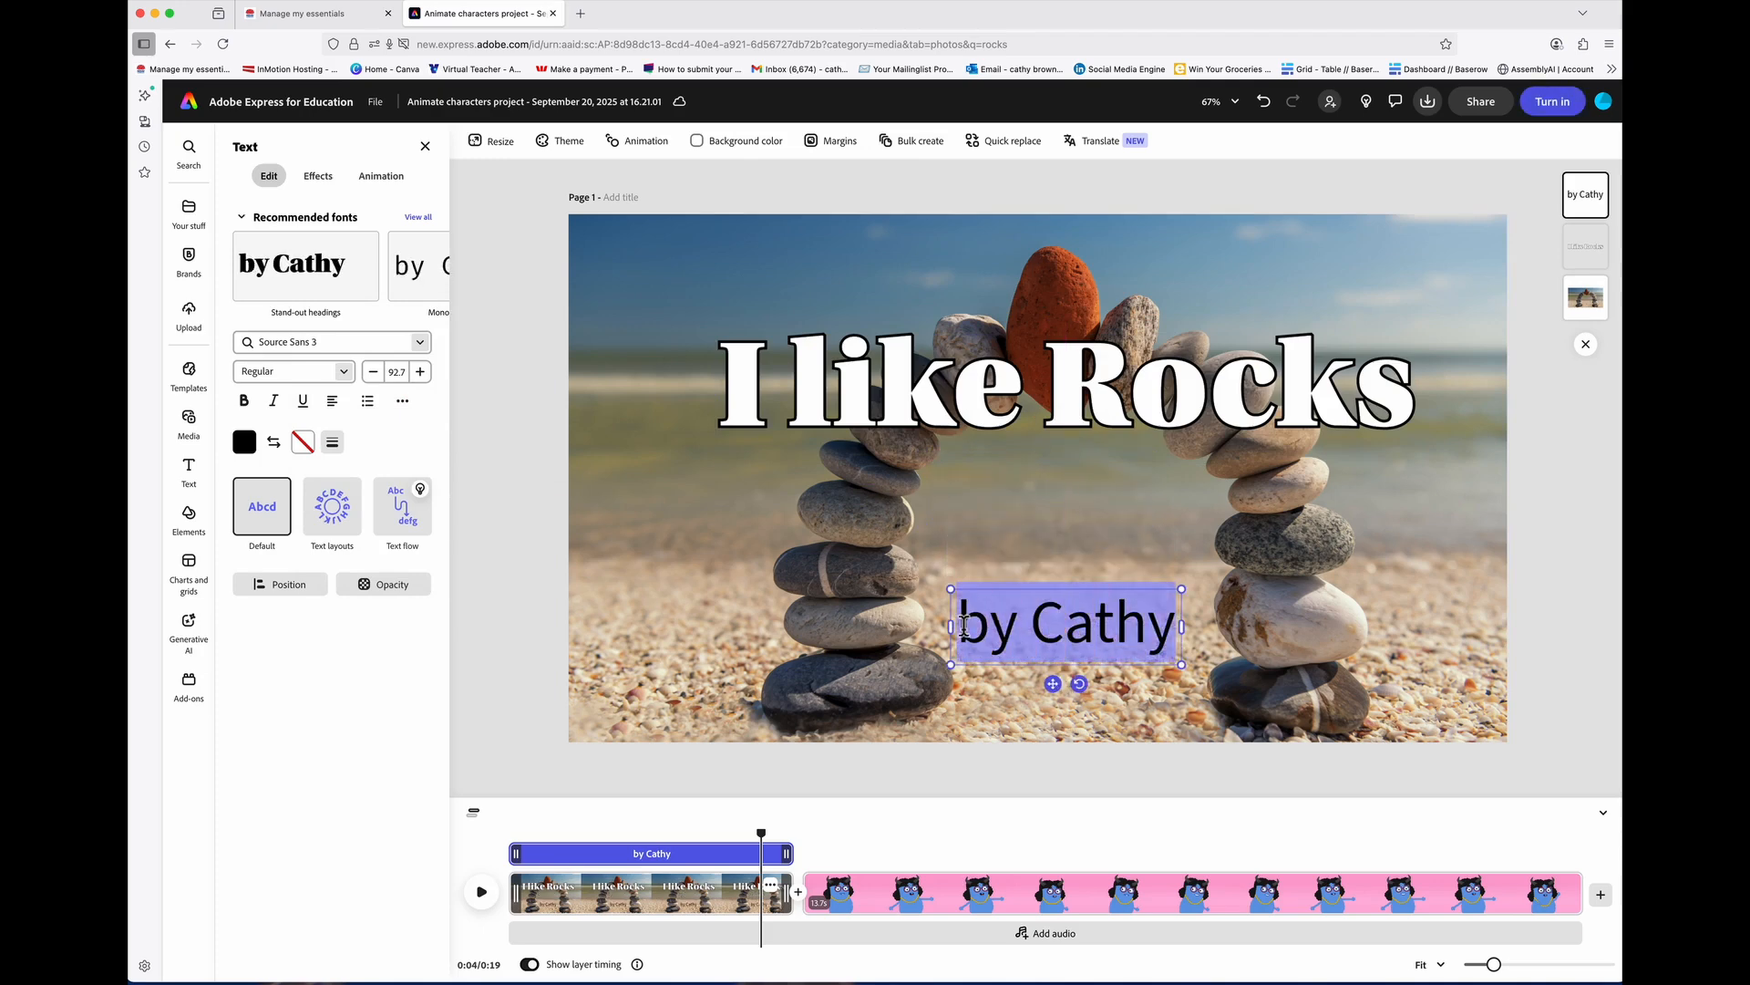
key(Escape)
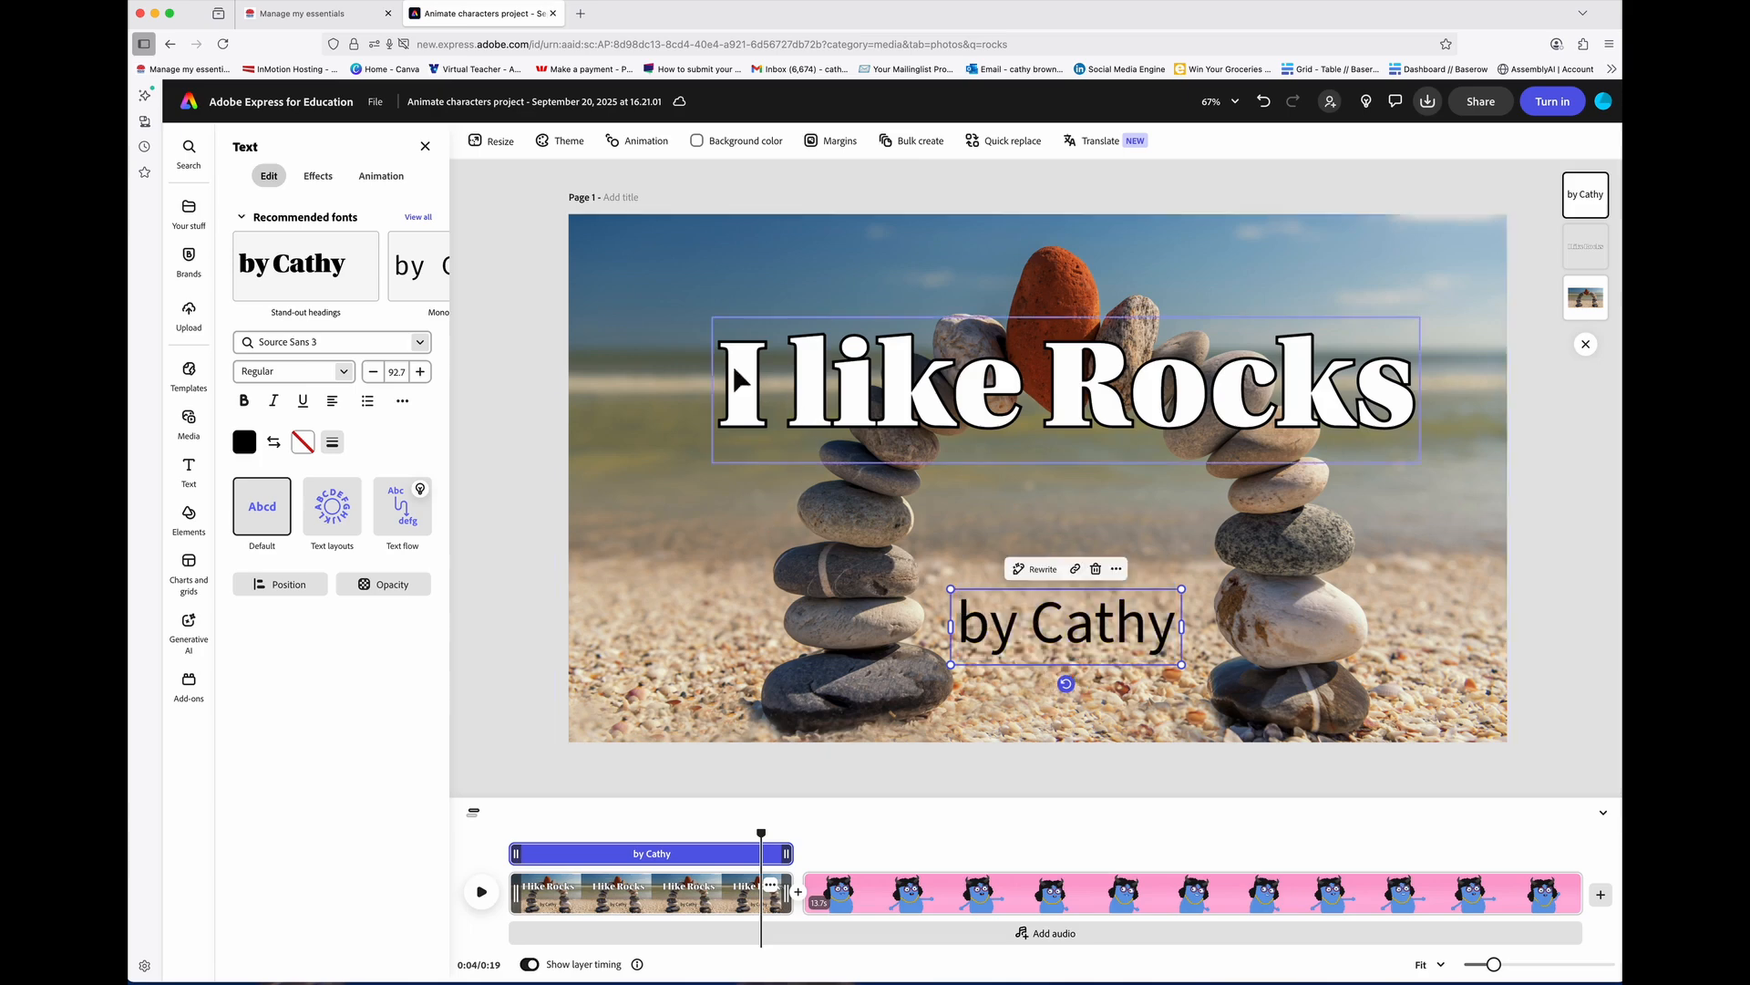
drag(835, 392, 832, 463)
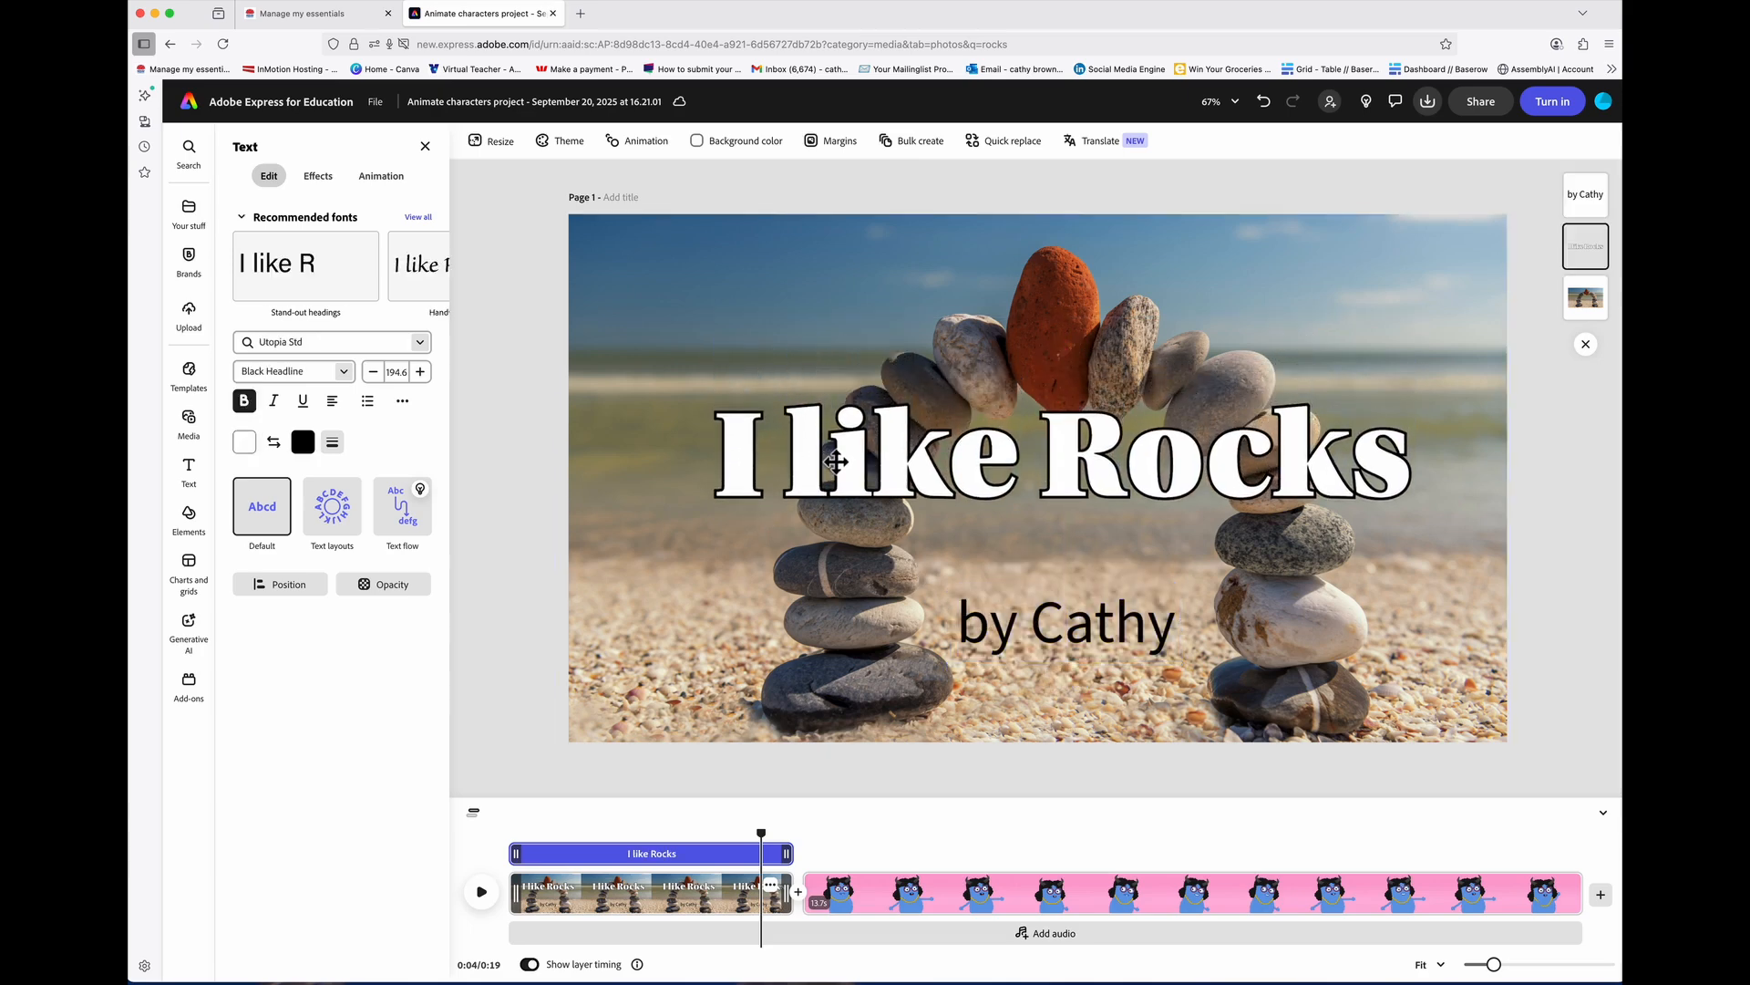
drag(774, 840, 1578, 809)
click(1602, 895)
Step: Append a blank final scene, search photos for 'crystals', and centre the brown crystal photo on it
click(1602, 897)
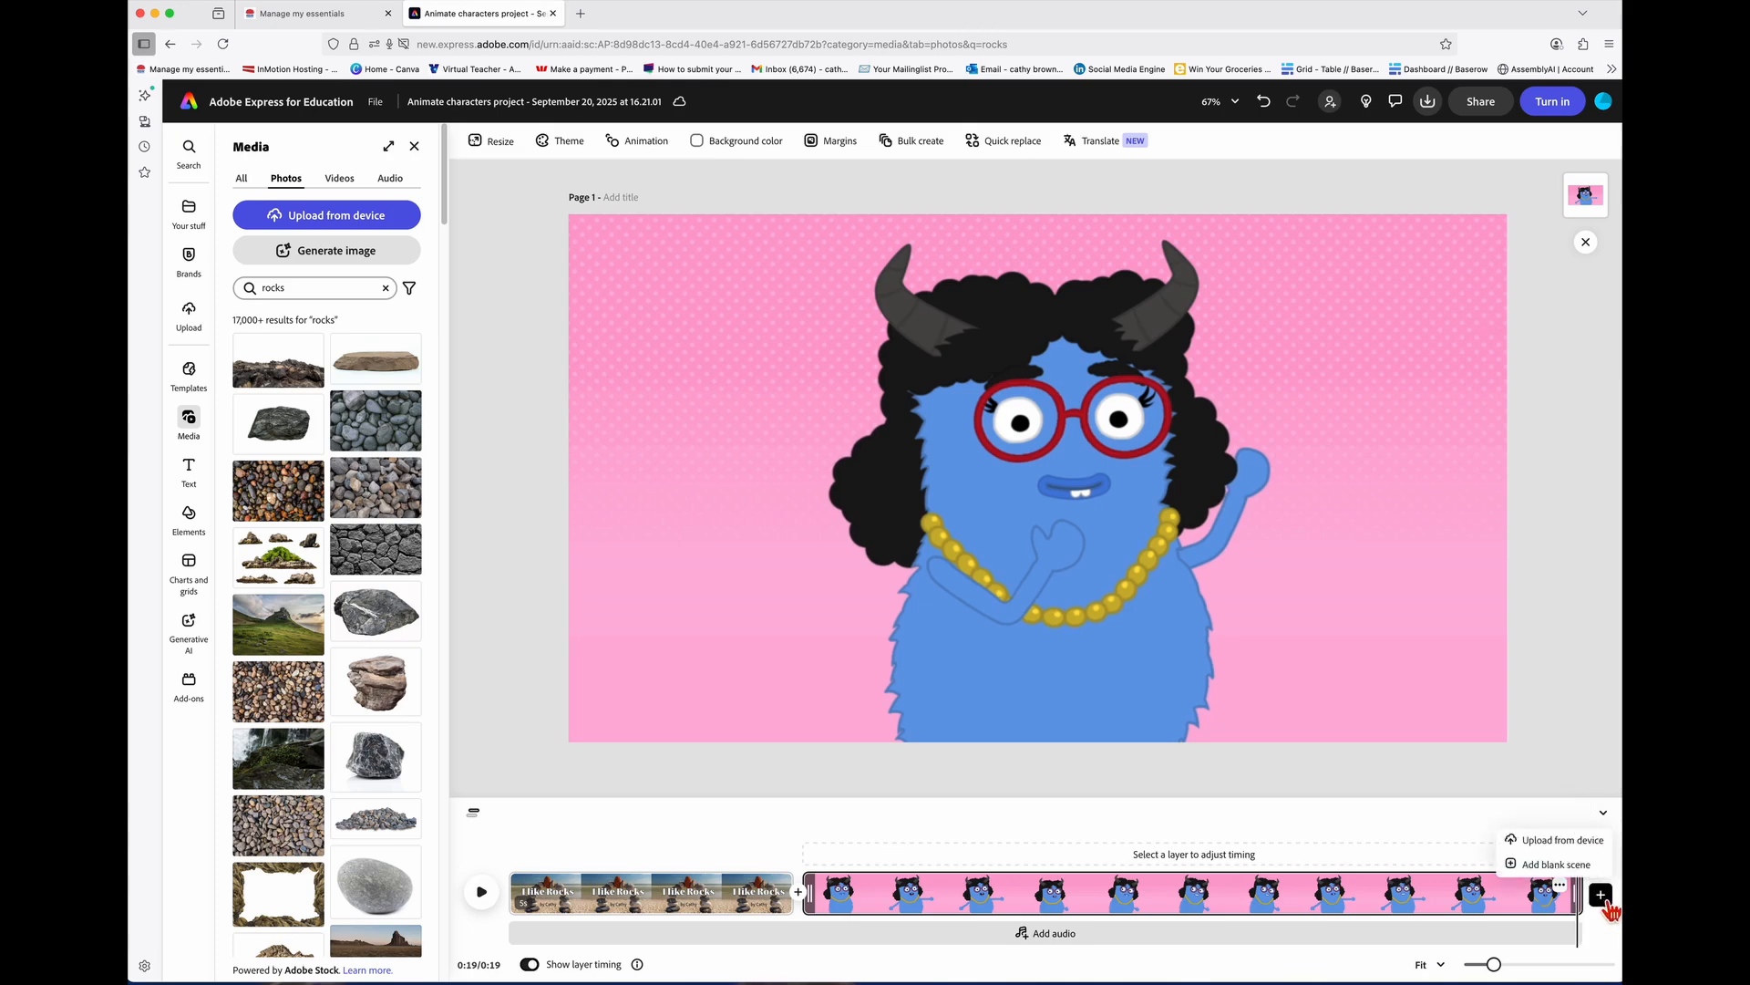
click(1584, 872)
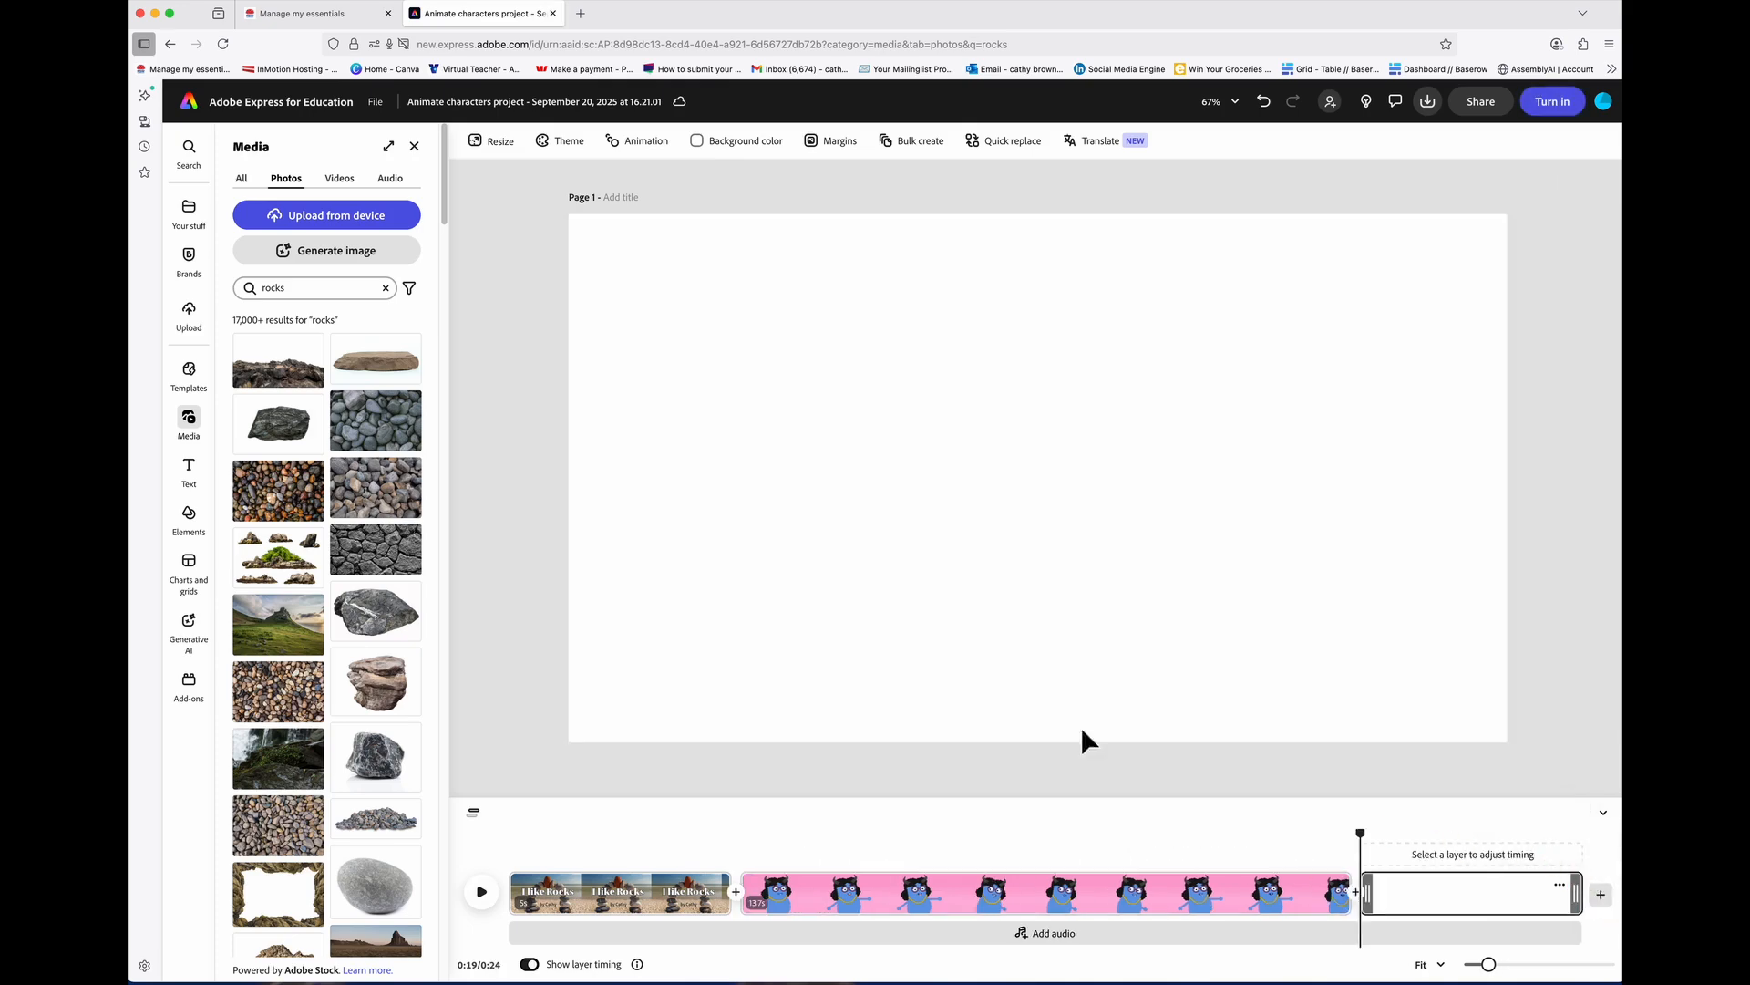
click(306, 287)
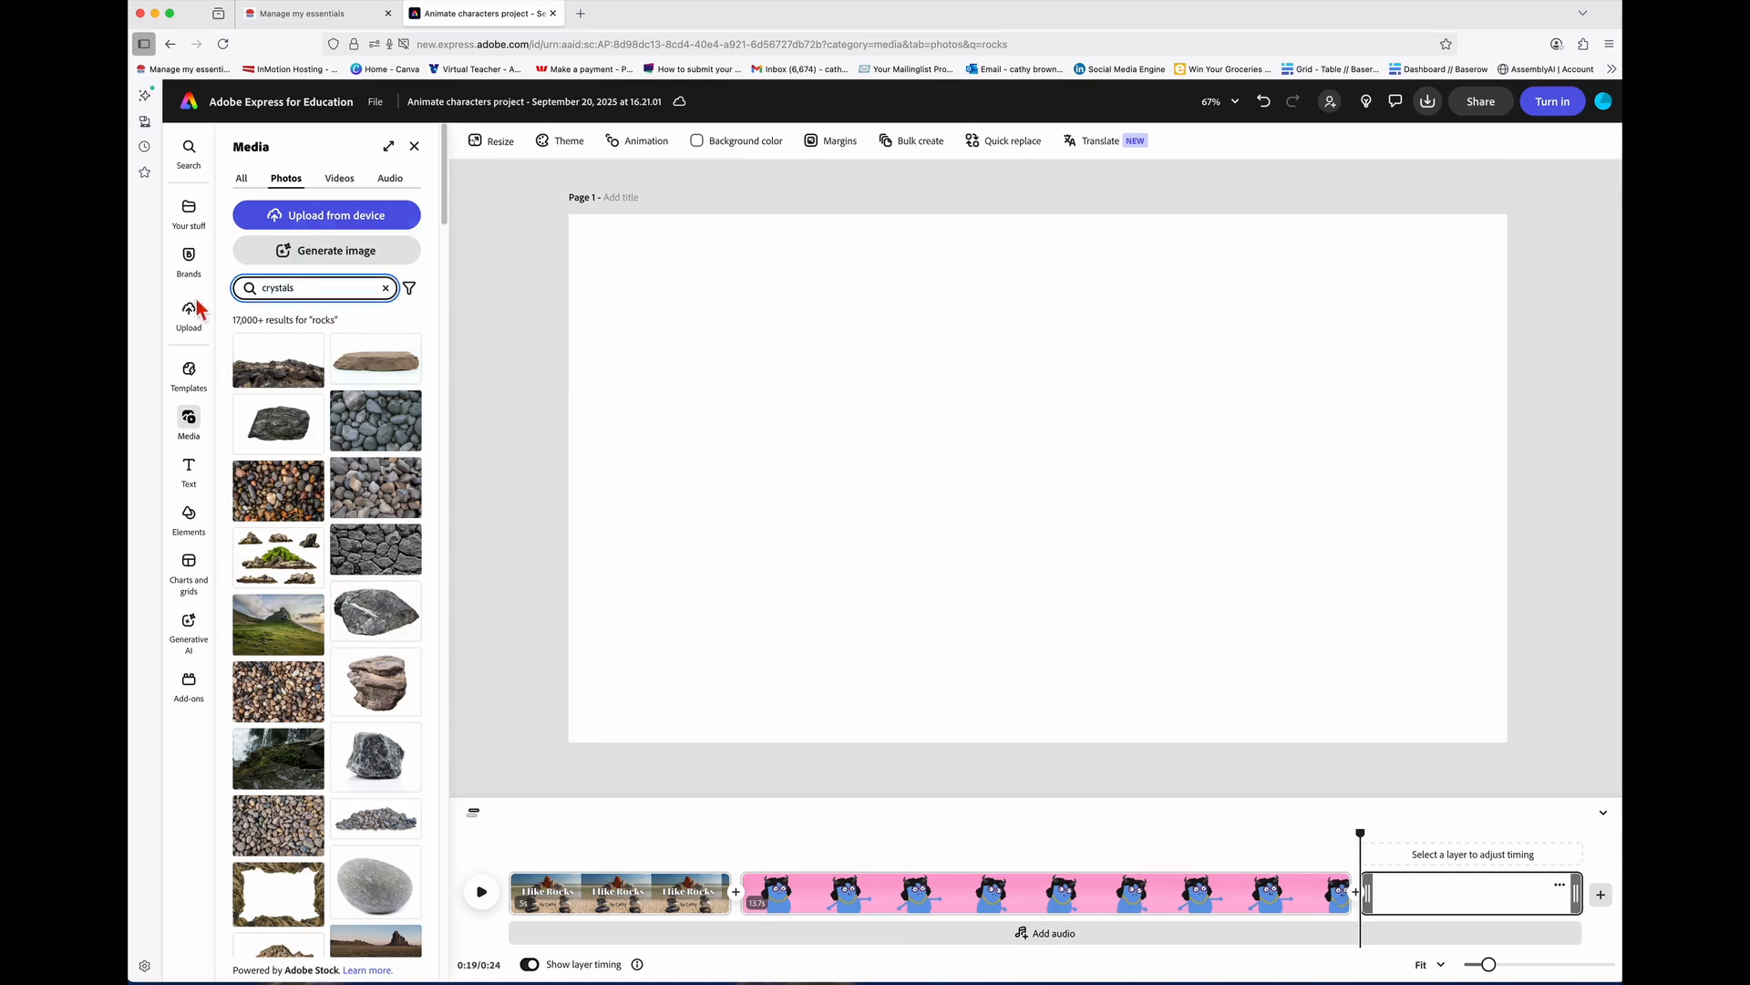
text(crystals)
key(Return)
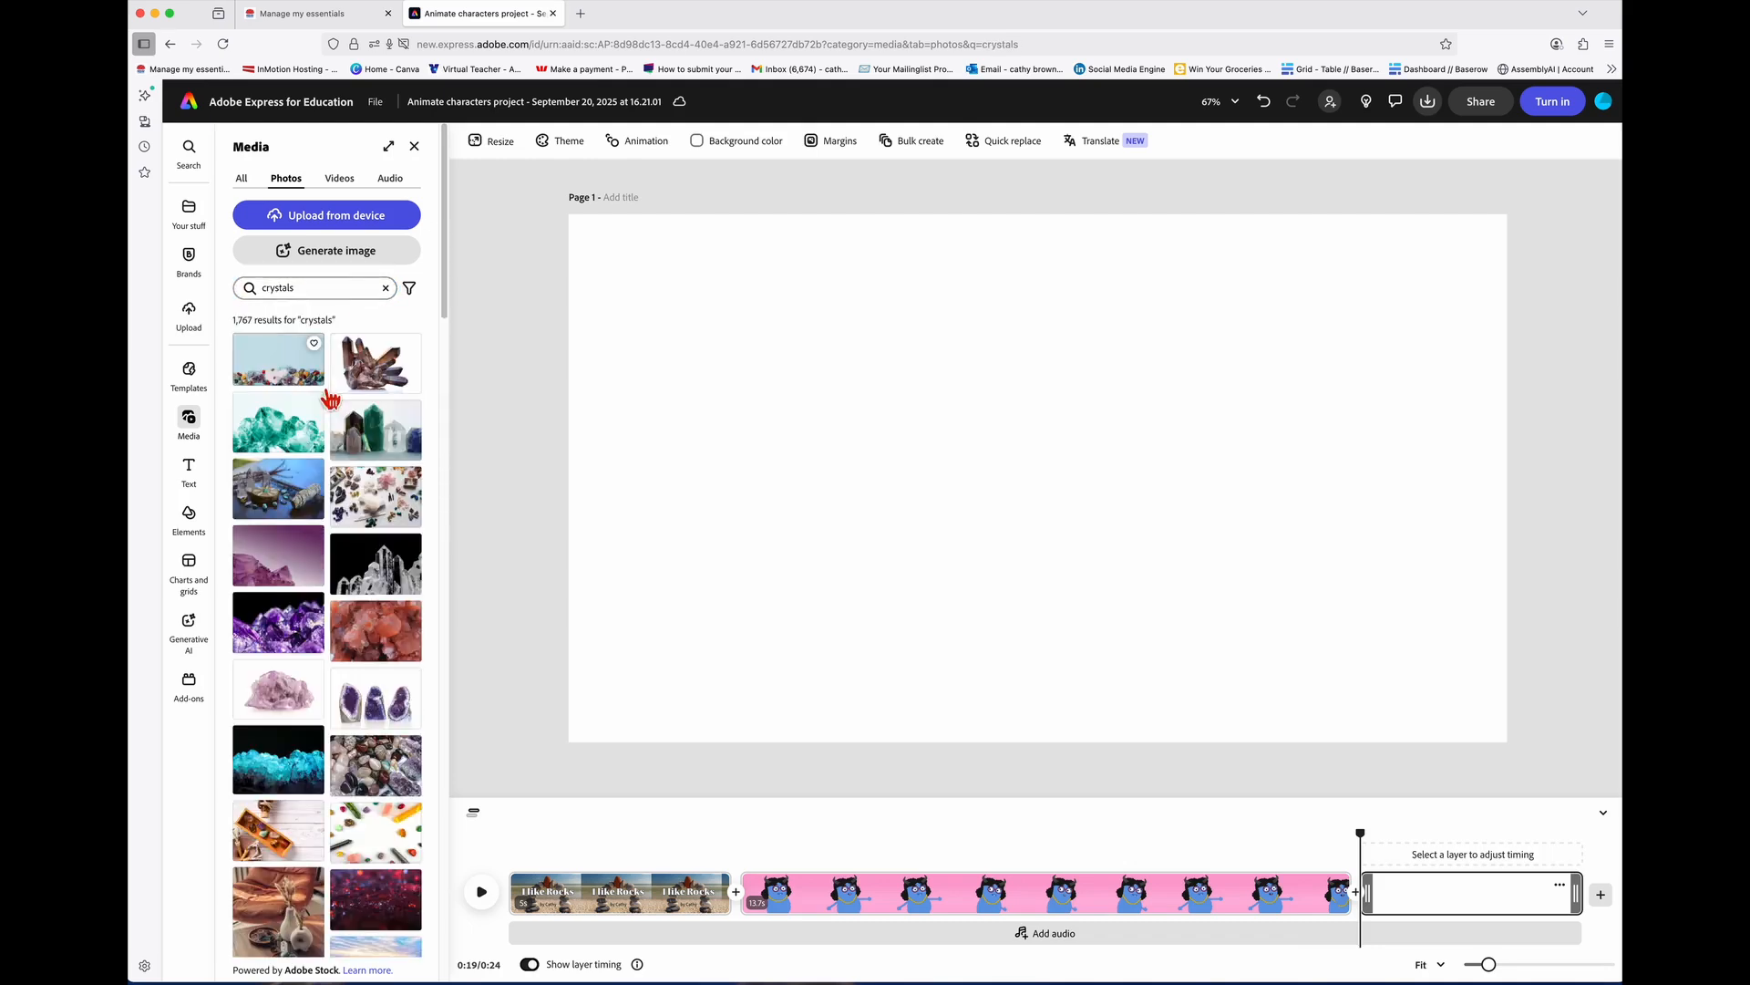
drag(328, 392, 800, 440)
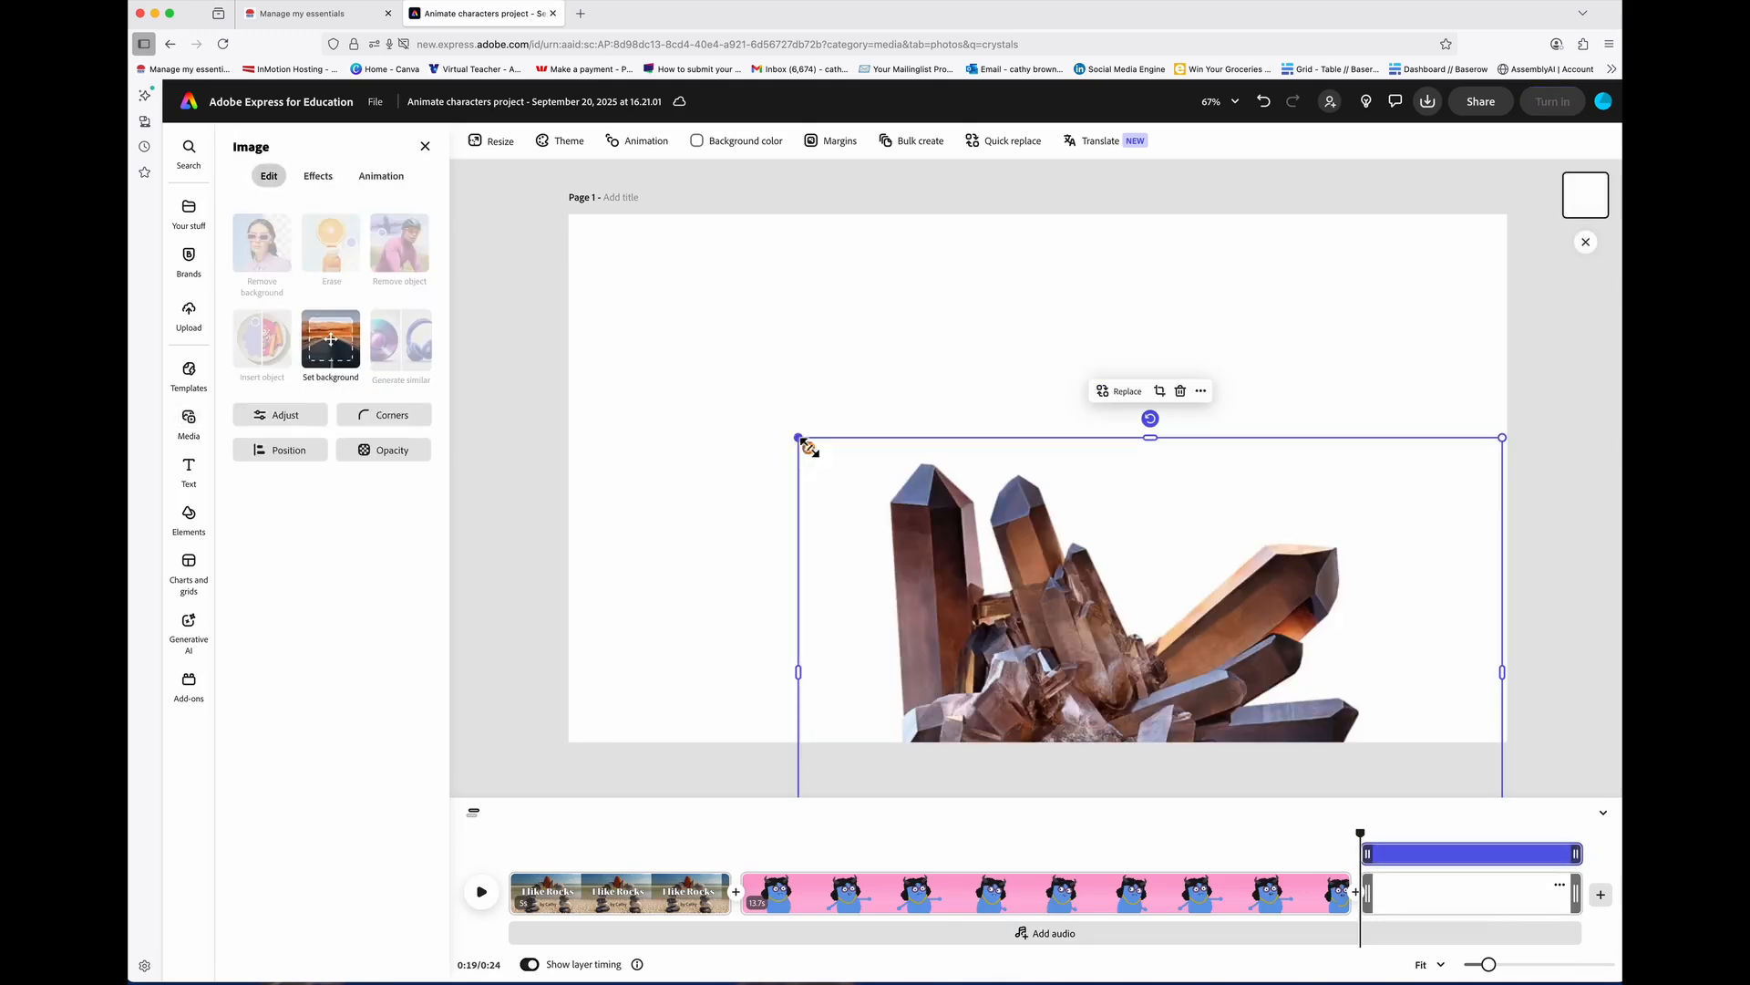
drag(953, 588, 824, 396)
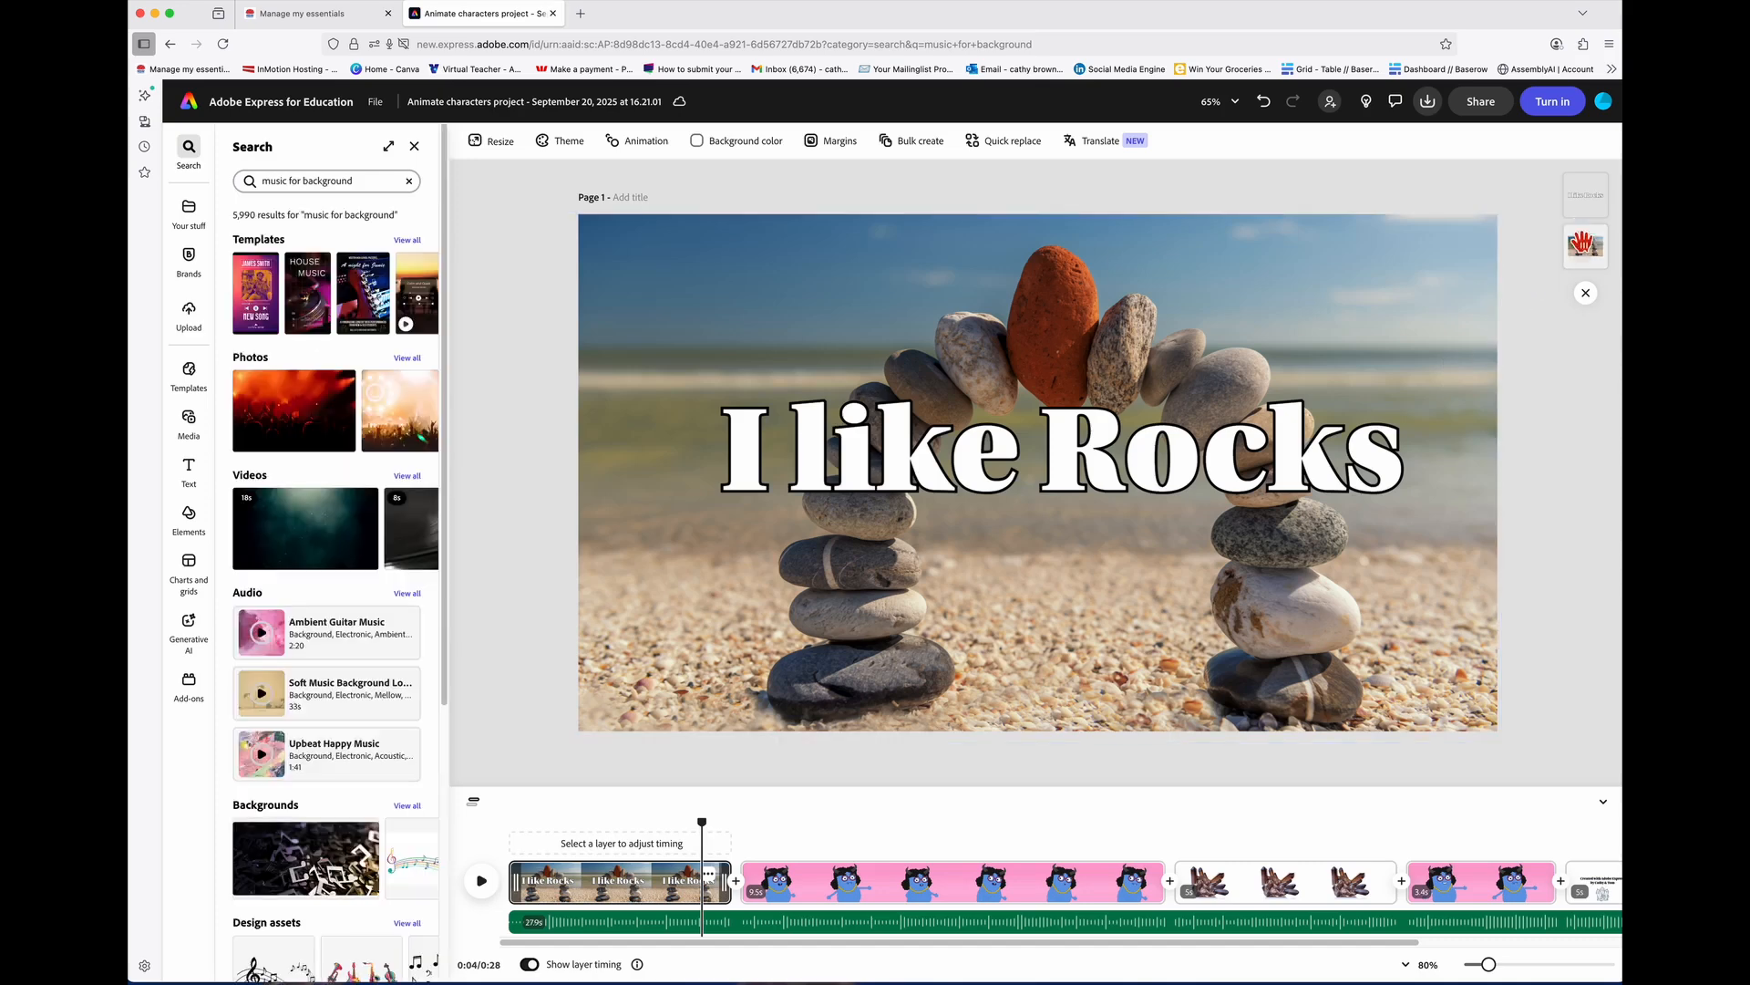
Step: Download the 0:28 video as an MP4 at 1080p
click(1481, 102)
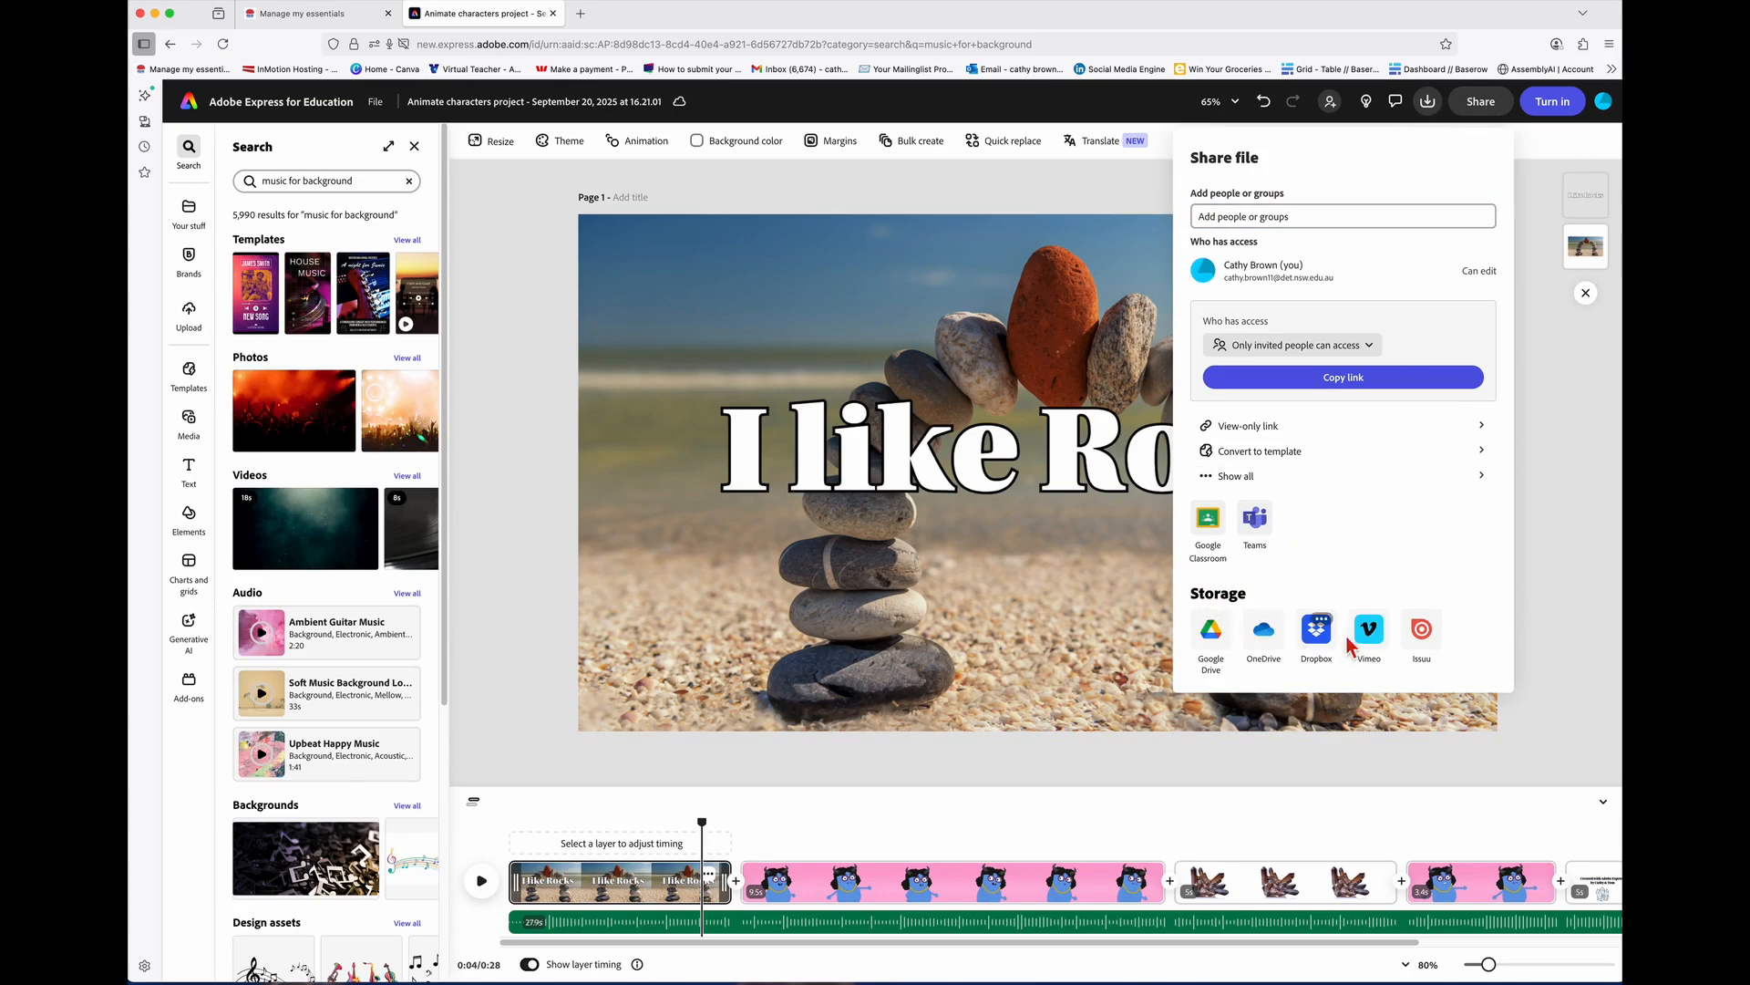
click(1548, 591)
click(1428, 102)
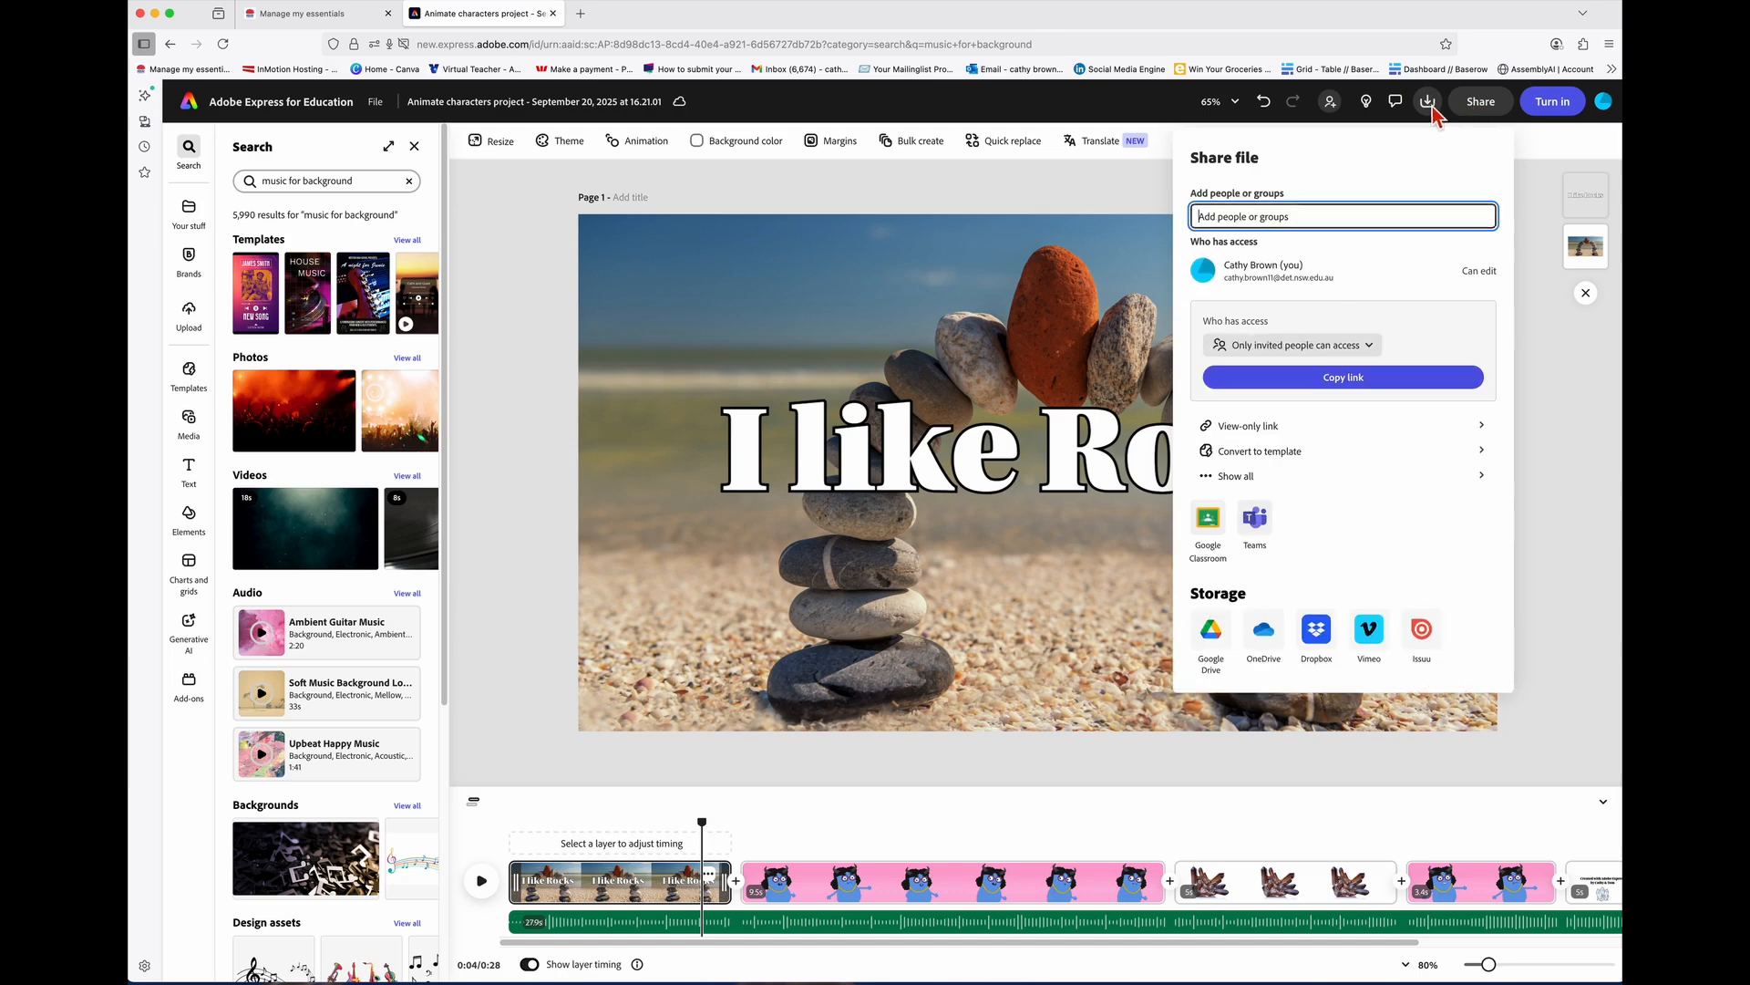
click(1433, 108)
click(1430, 103)
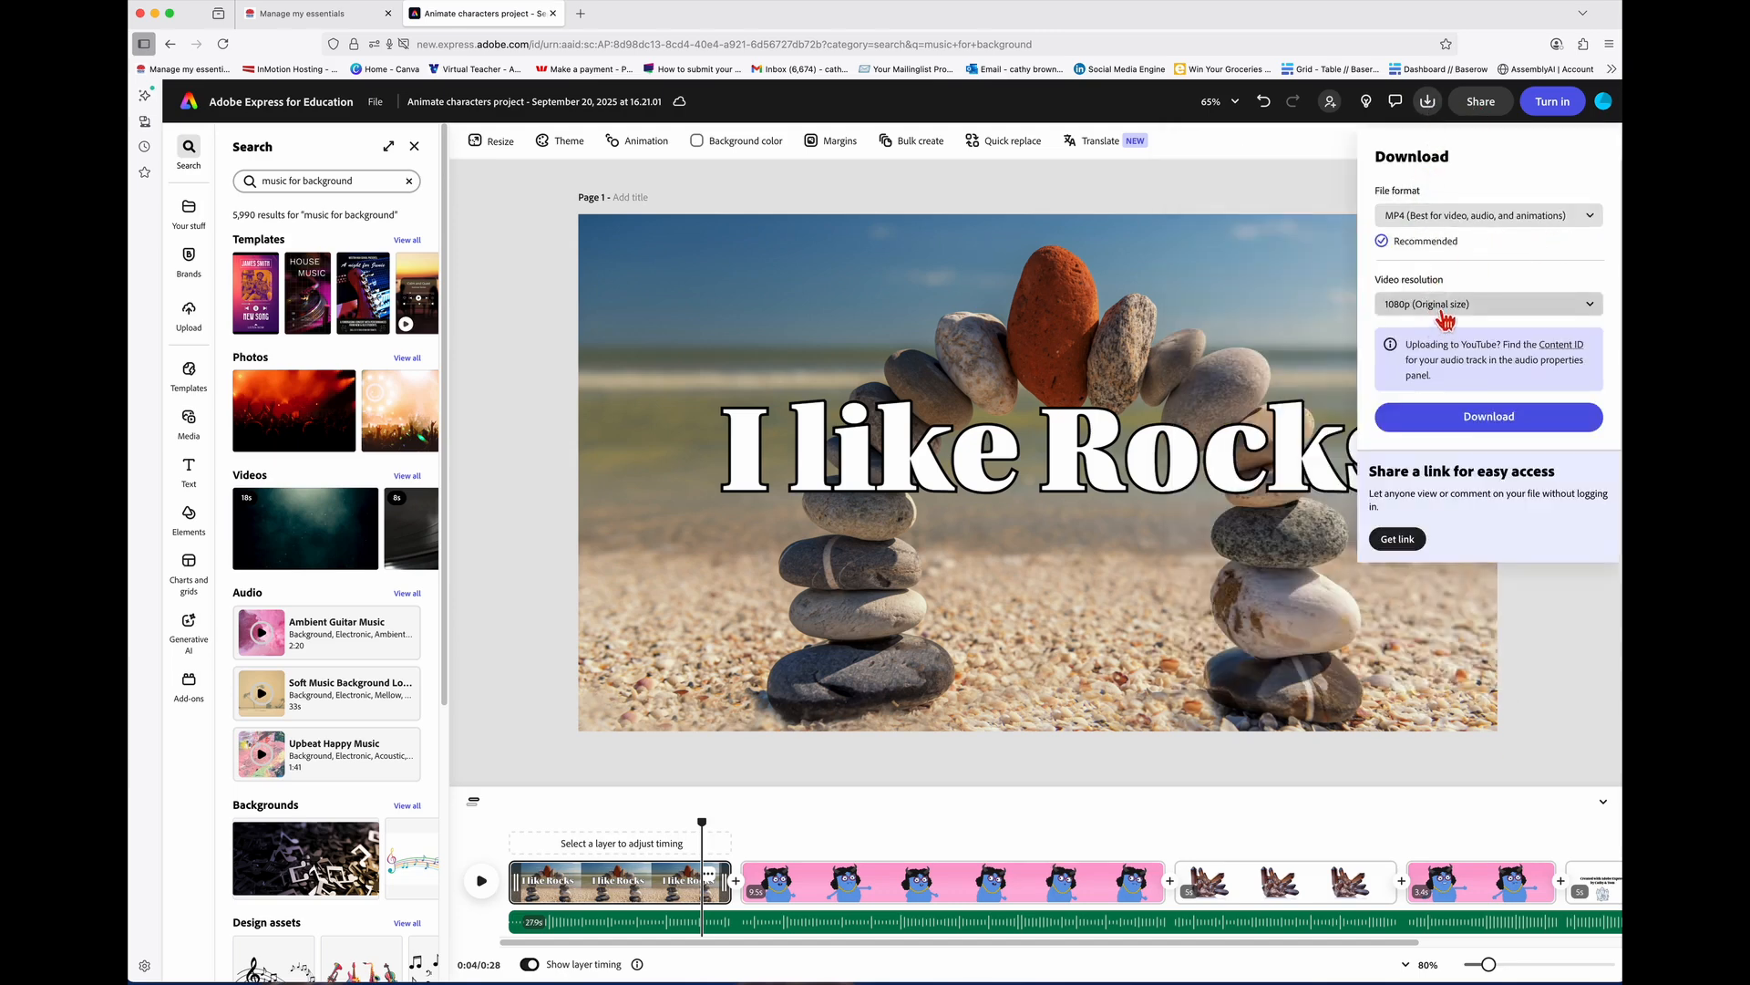
click(1501, 421)
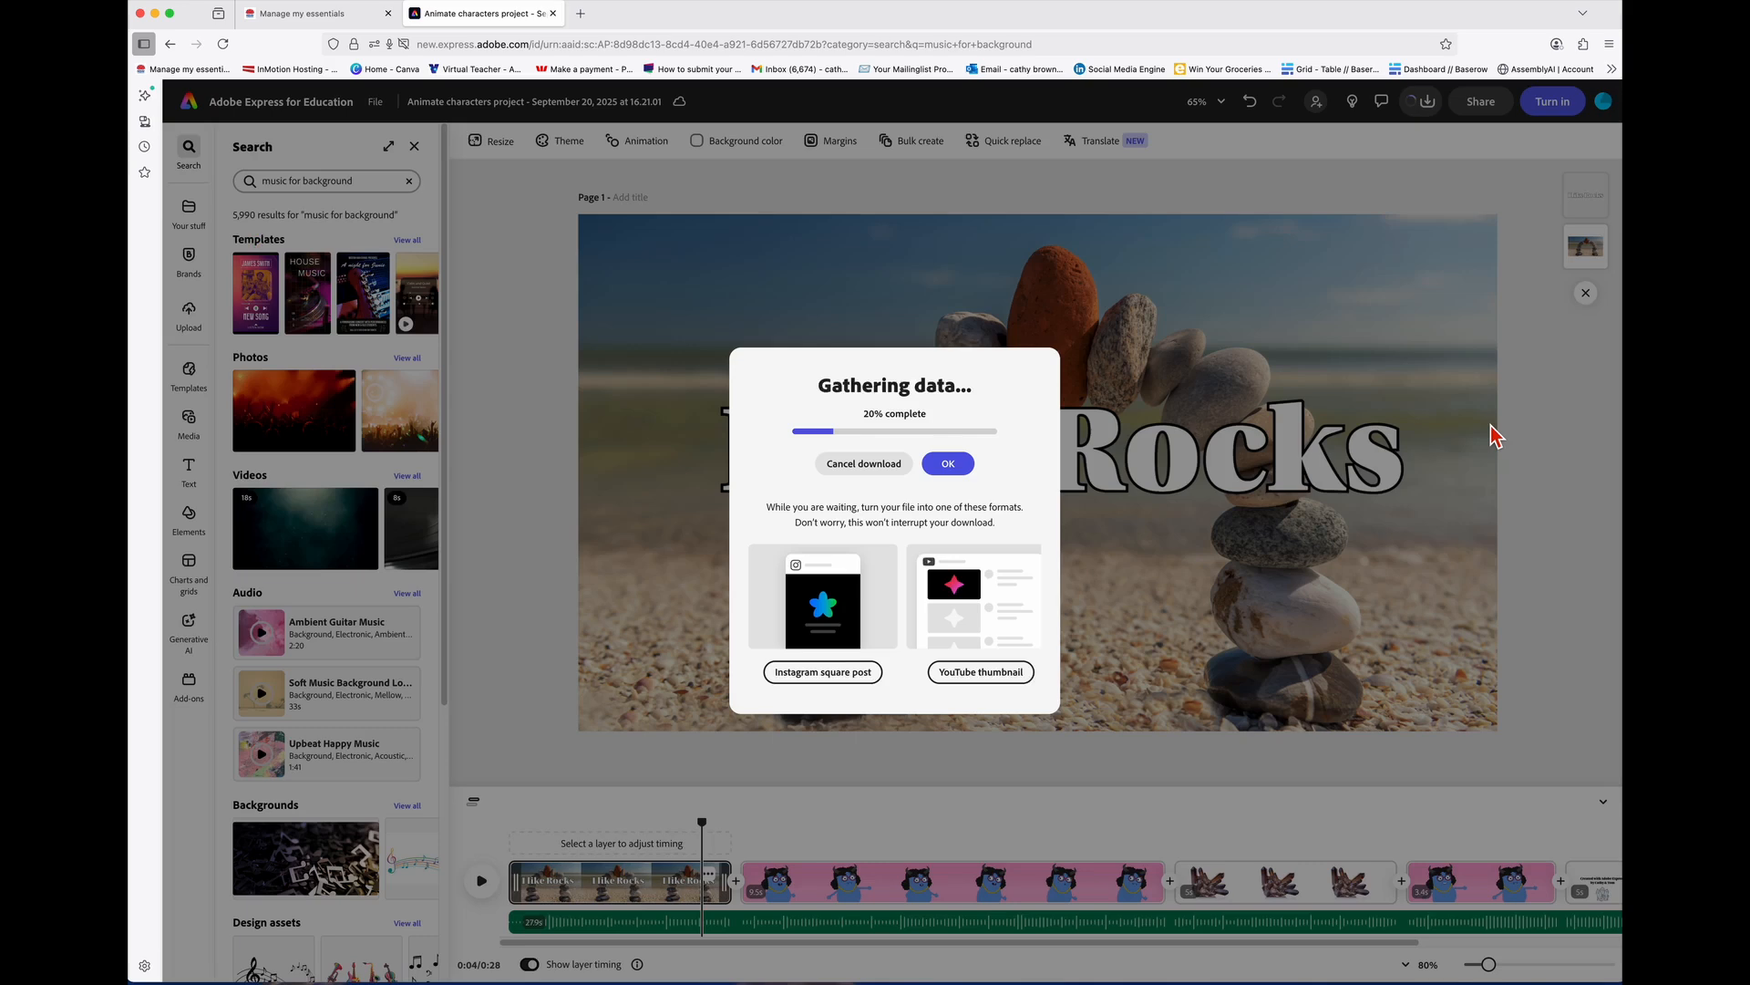